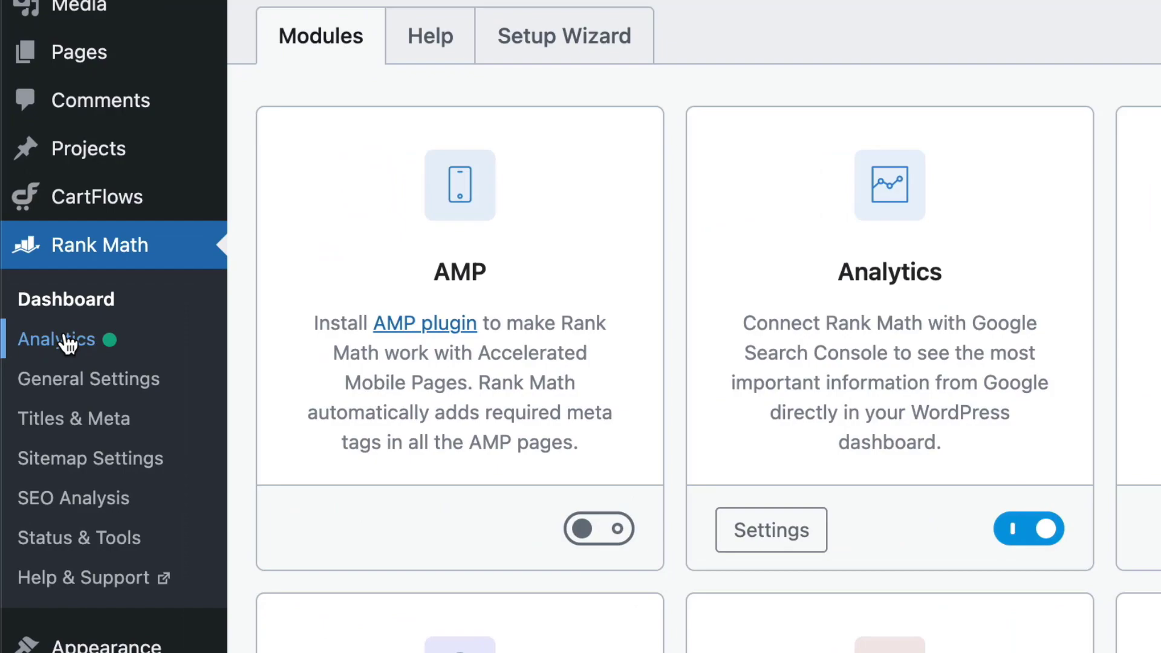
click(65, 339)
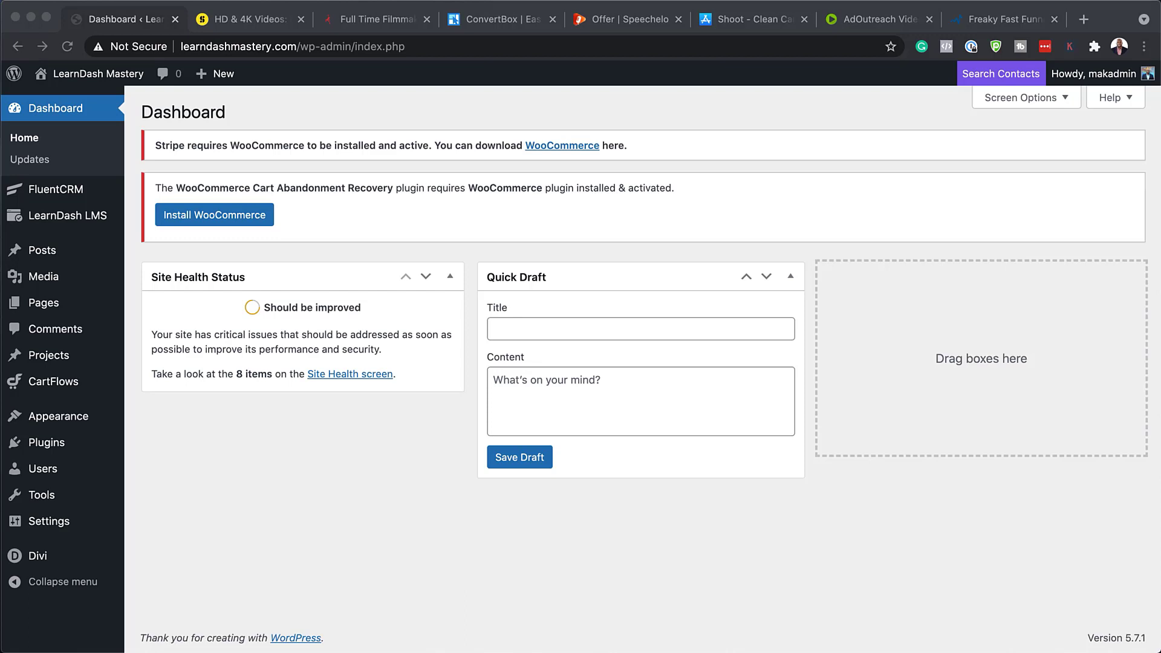
click(187, 459)
Find the Rank Math SEO plugin by searching new plugins for "rank math", and install and activate it.
mouse_move(47, 446)
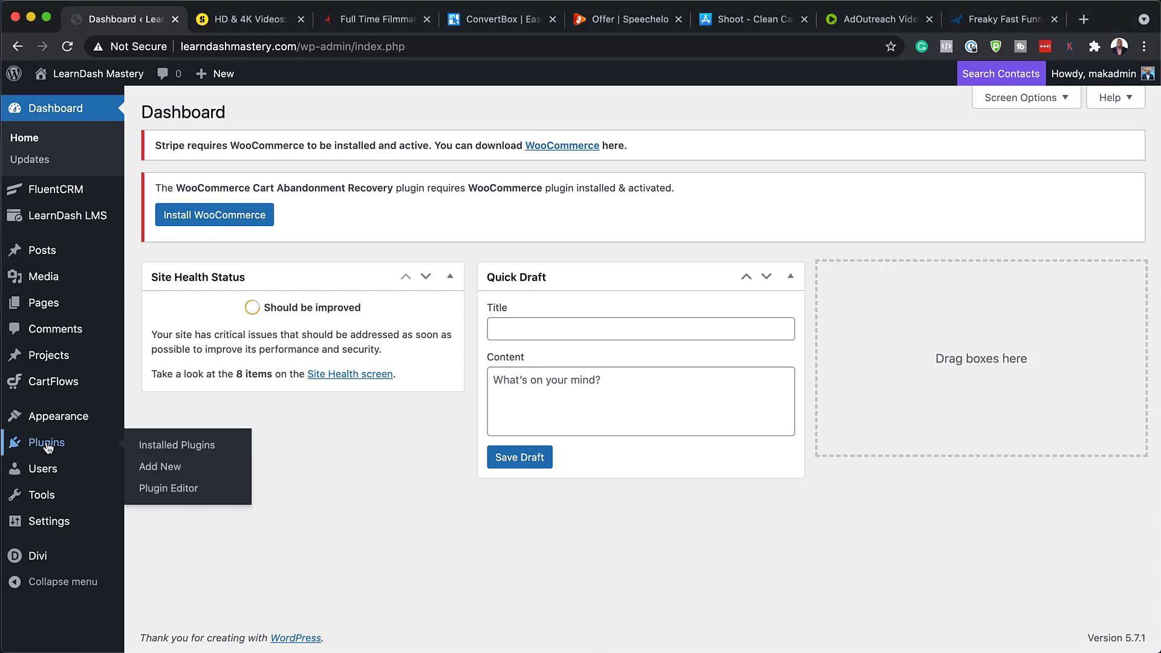
click(172, 472)
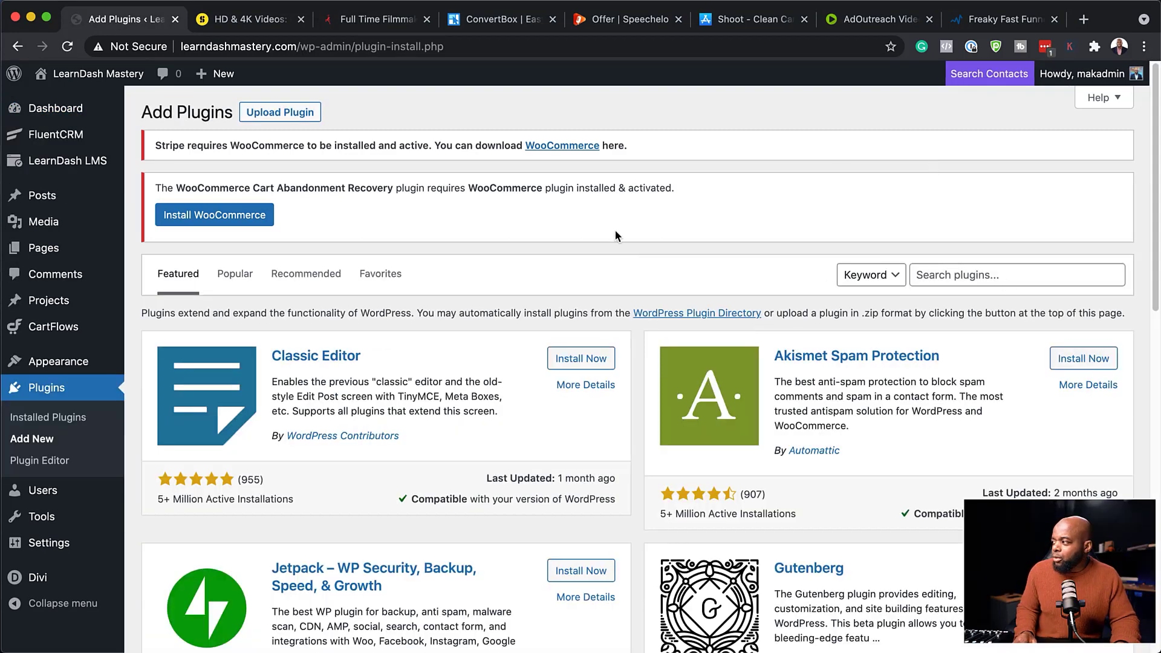
click(987, 277)
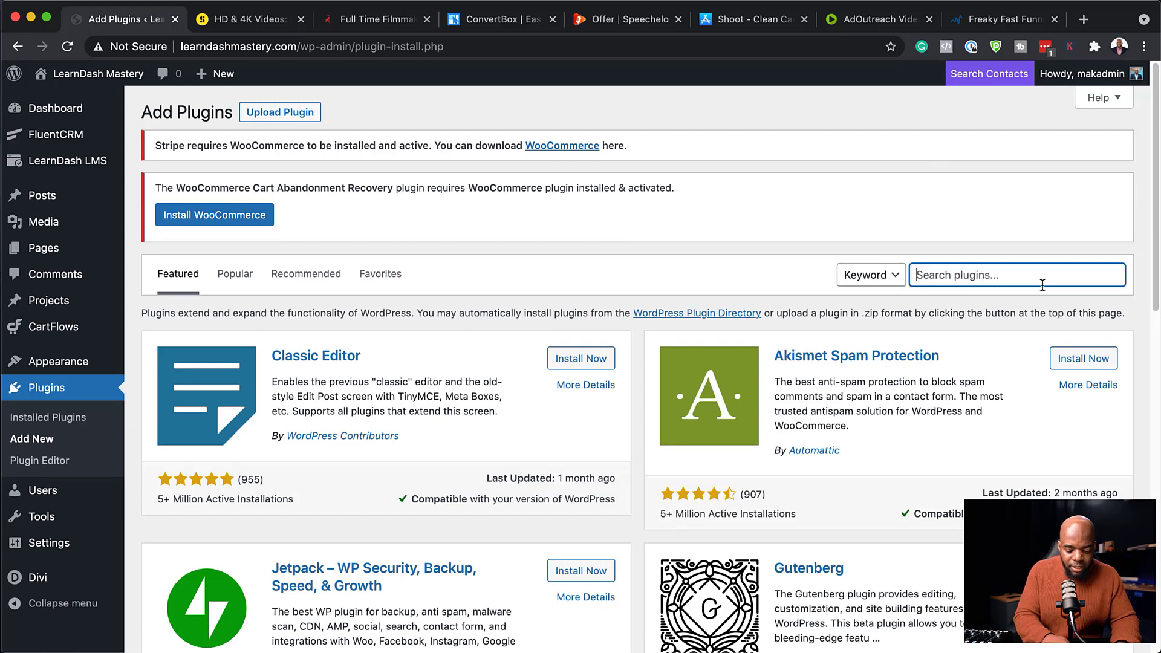
text(rank )
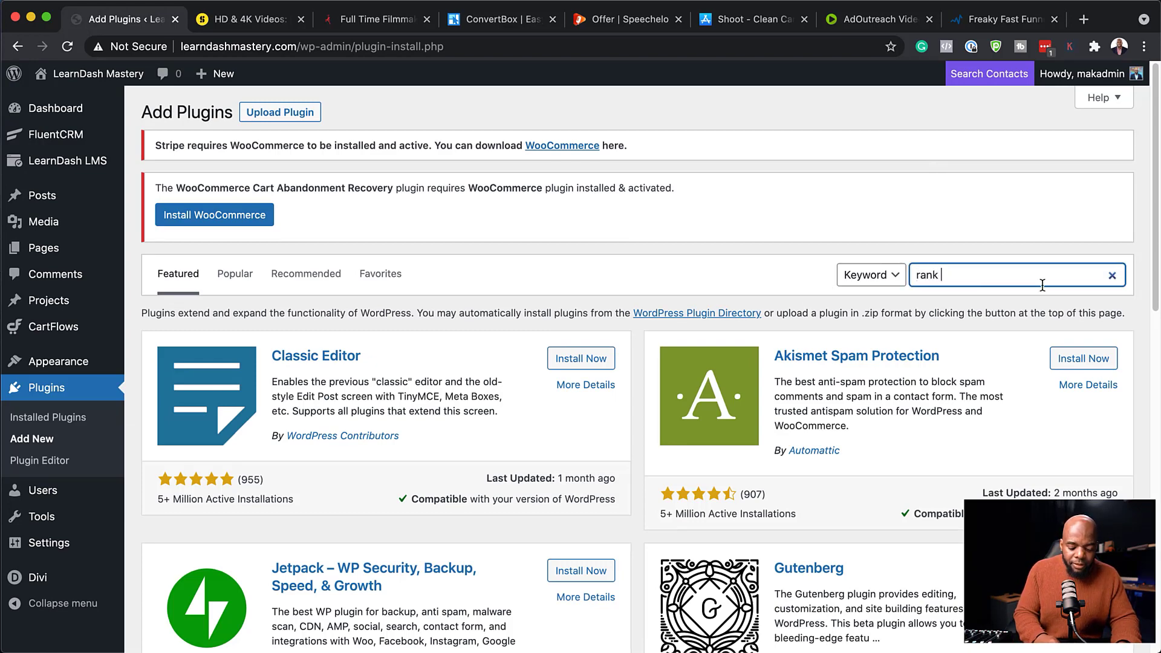
text(math)
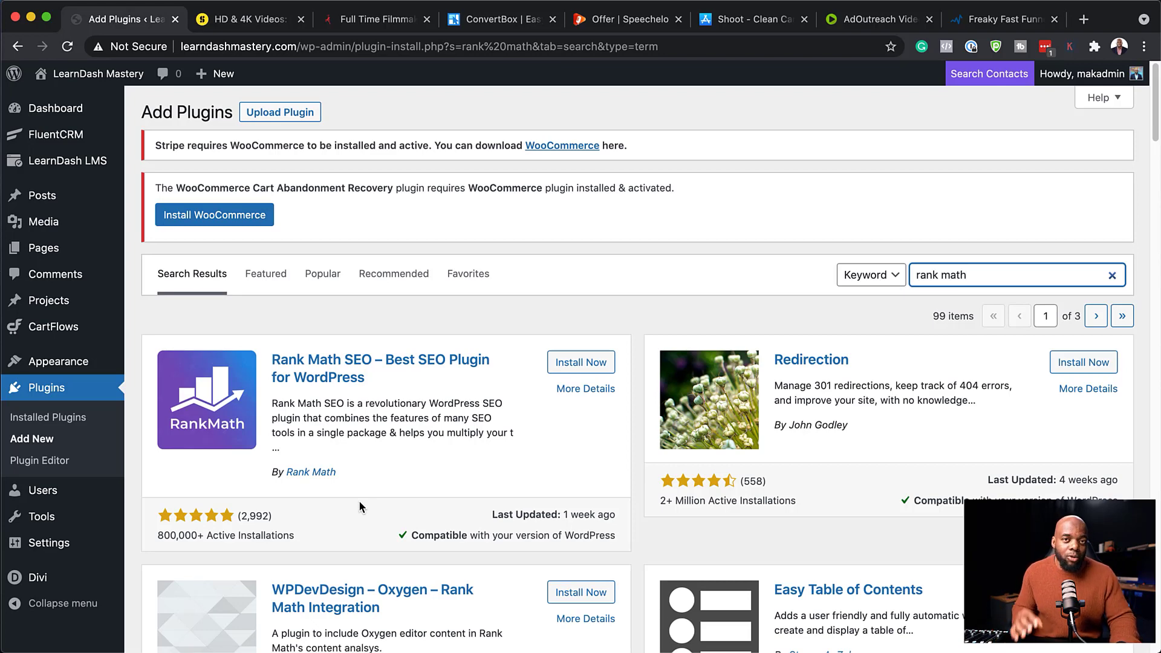
click(581, 363)
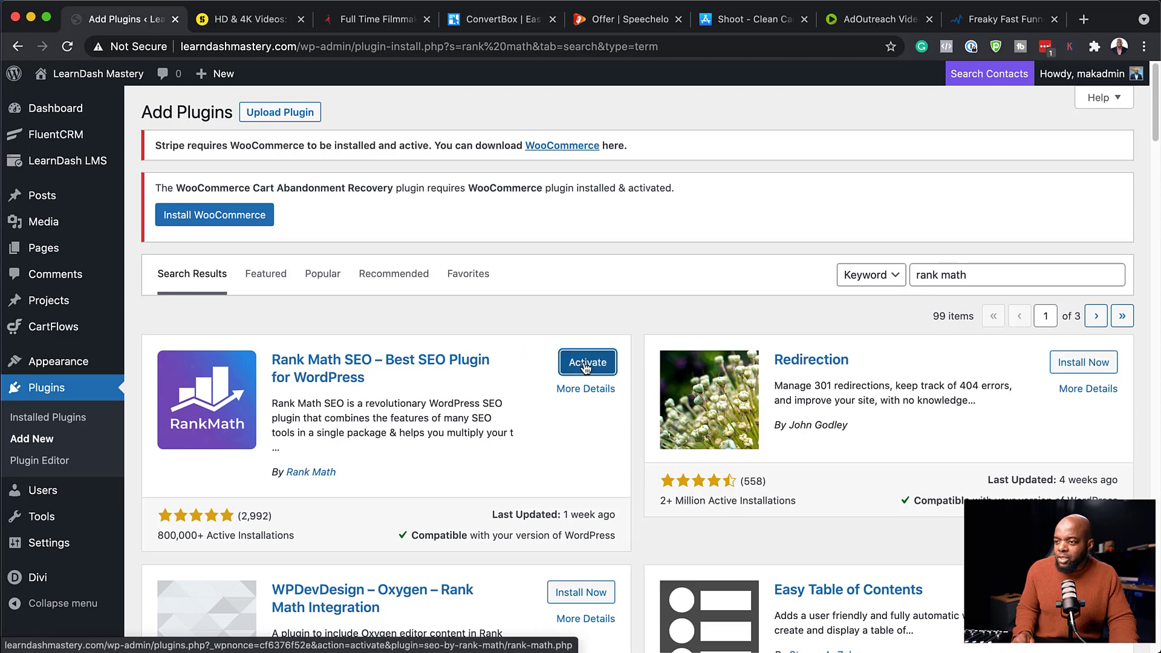
click(586, 363)
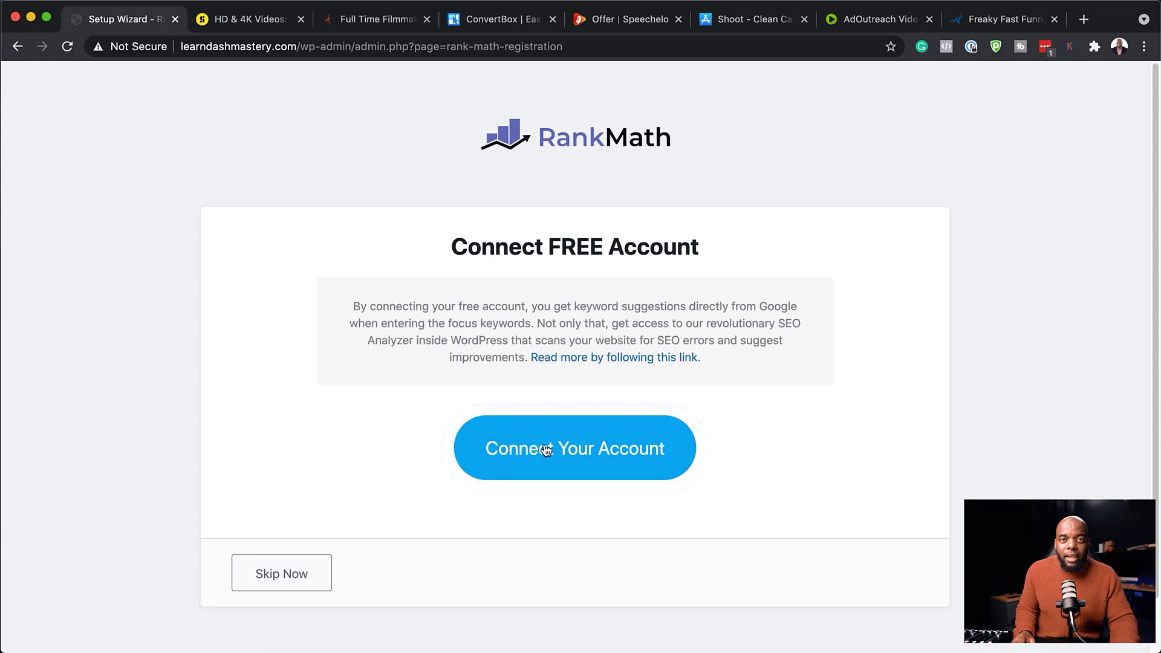
Connect the free Rank Math account and start the setup wizard in Easy mode.
click(579, 456)
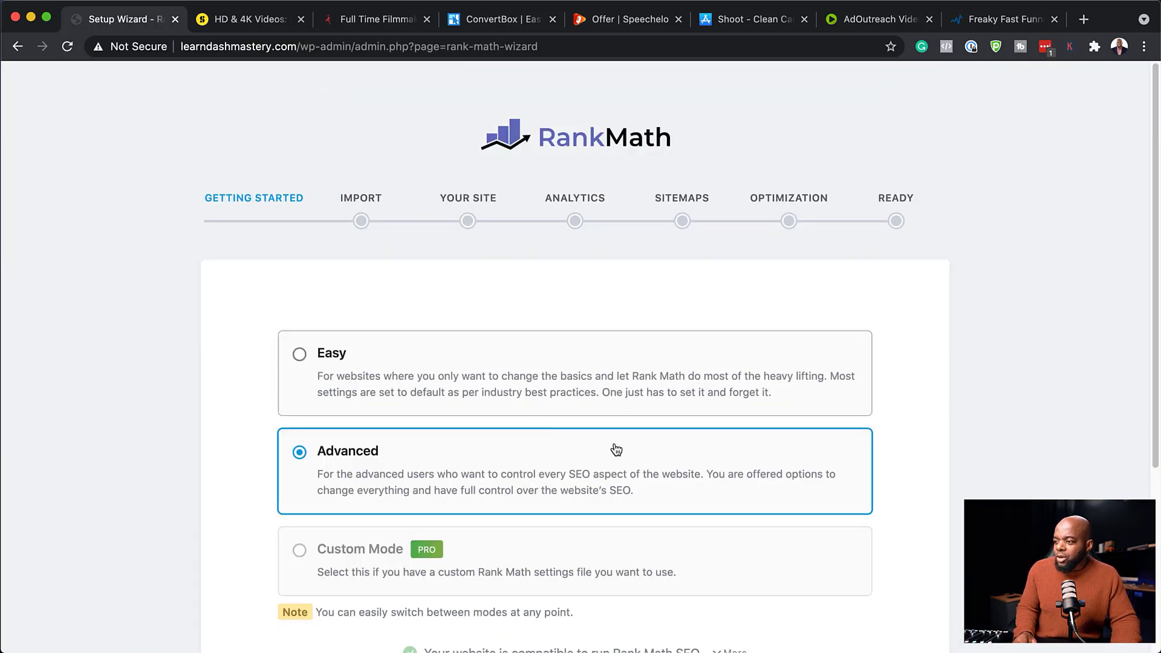
scroll(607, 449, down, 2)
scroll(606, 445, down, 1)
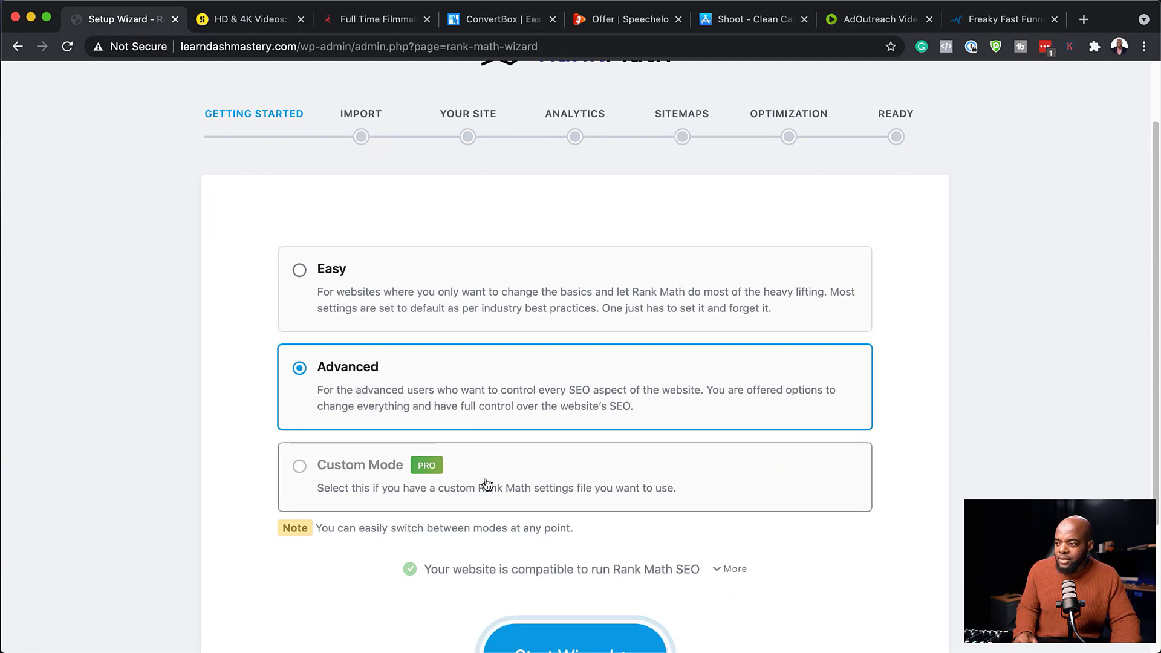
click(424, 293)
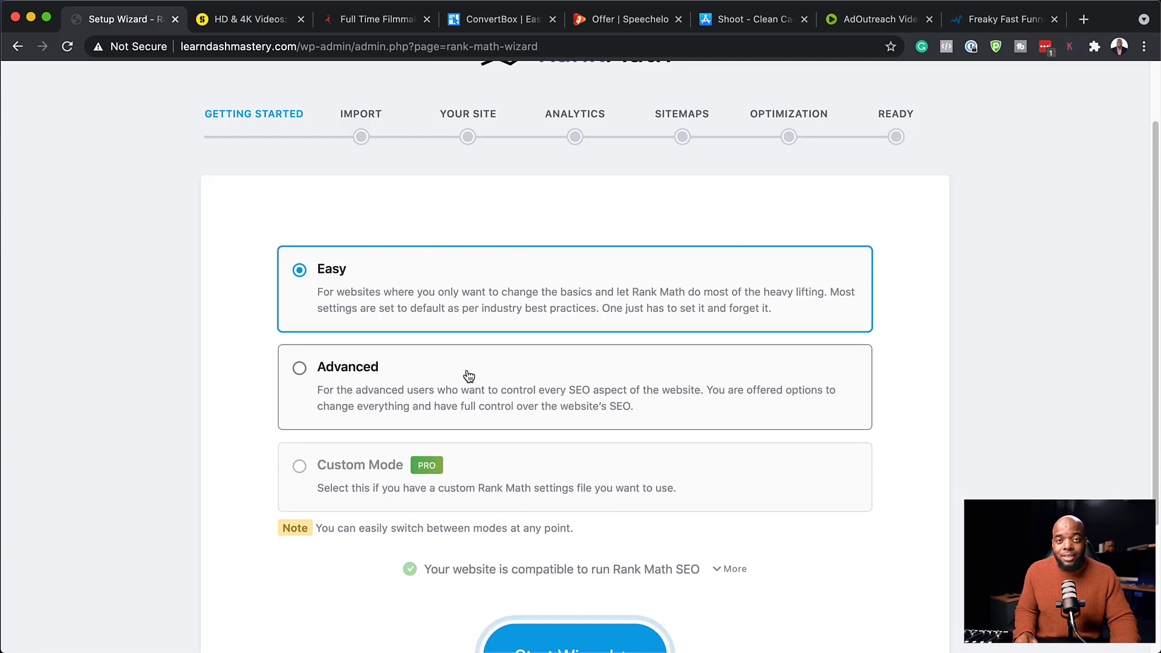
scroll(461, 394, down, 3)
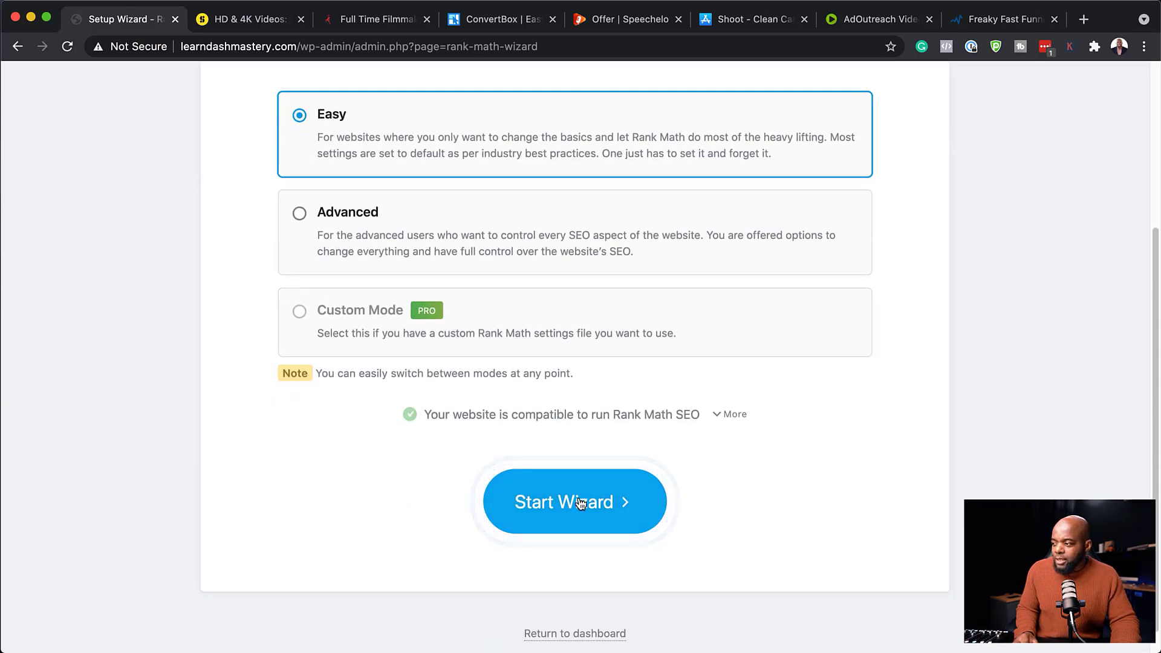
click(579, 503)
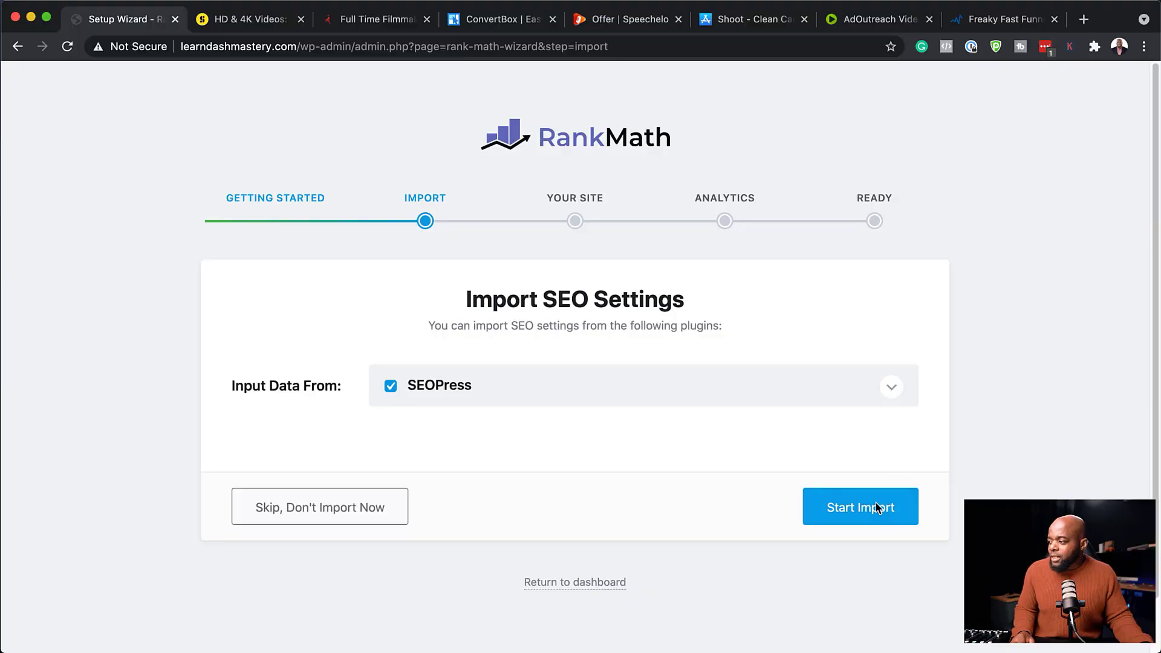
Import the SEO settings from SEOPress and continue to the site details.
click(866, 513)
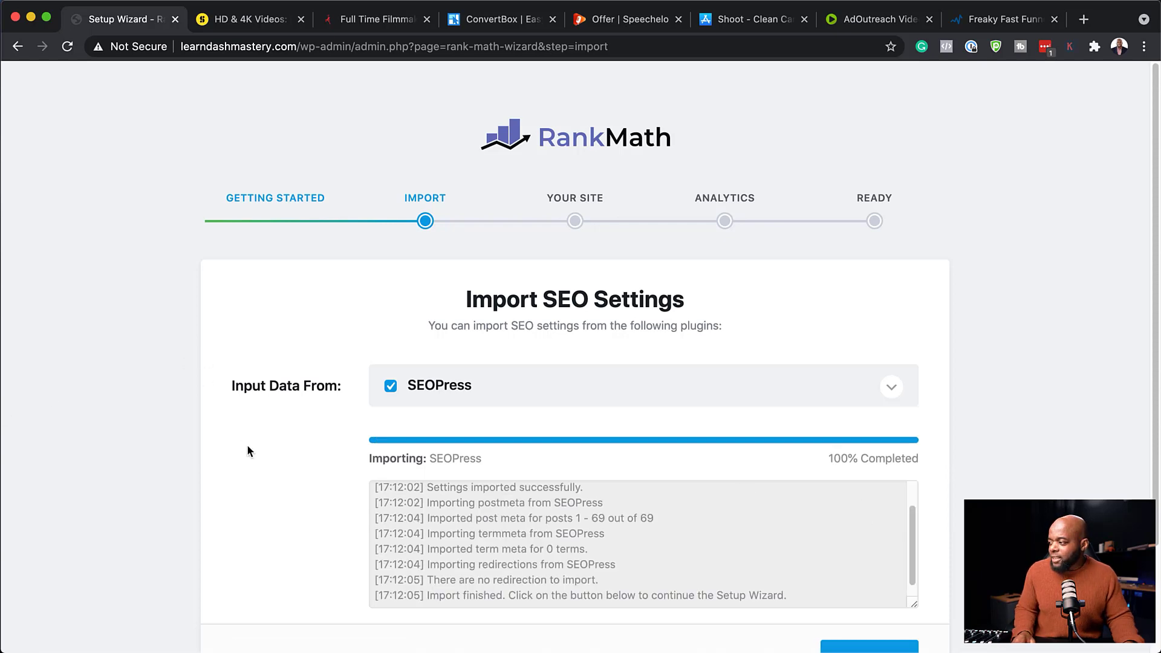
scroll(248, 448, down, 3)
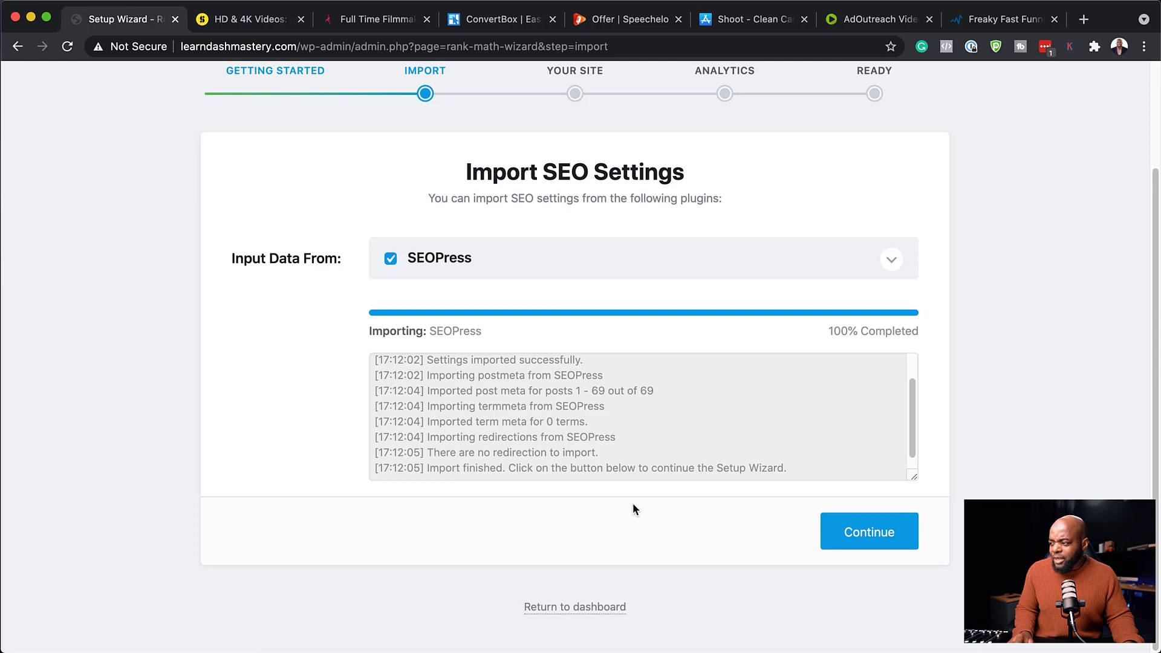
click(877, 537)
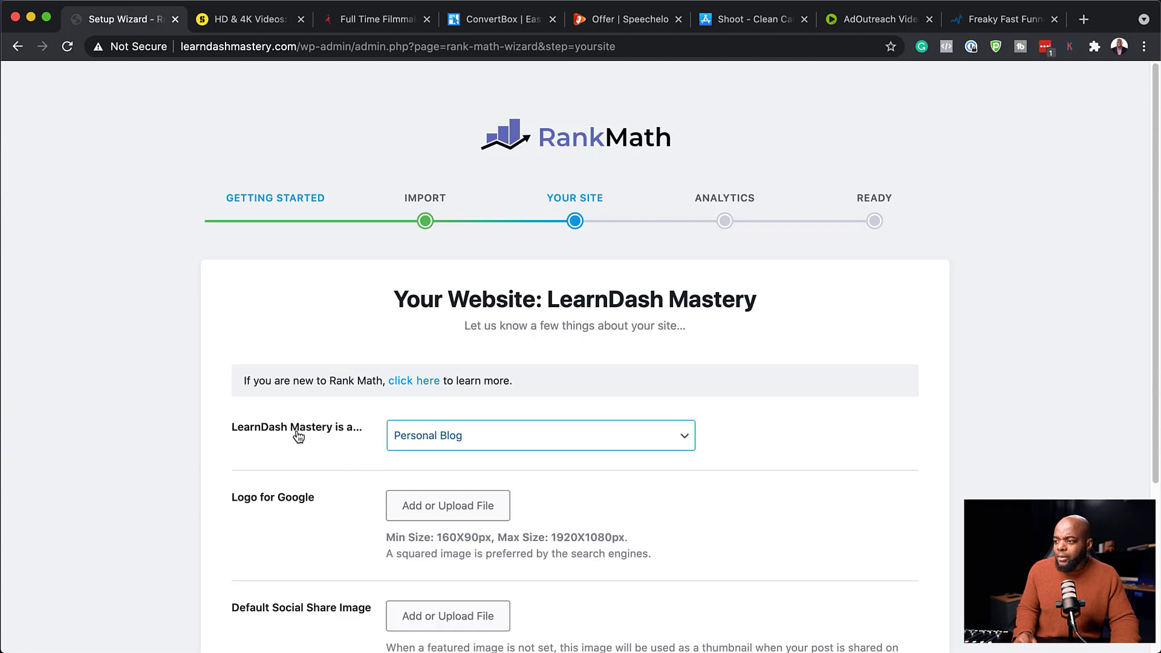
Keep Personal Blog as the website type and save the site details without adding a logo or social share image.
scroll(572, 448, down, 1)
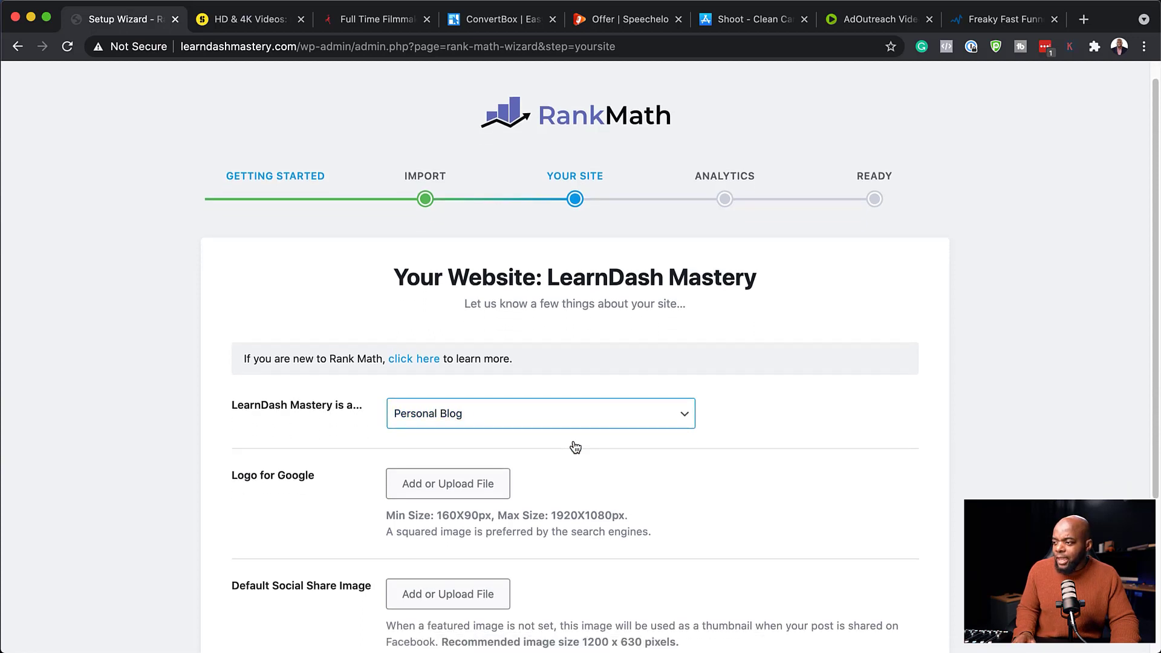
click(574, 416)
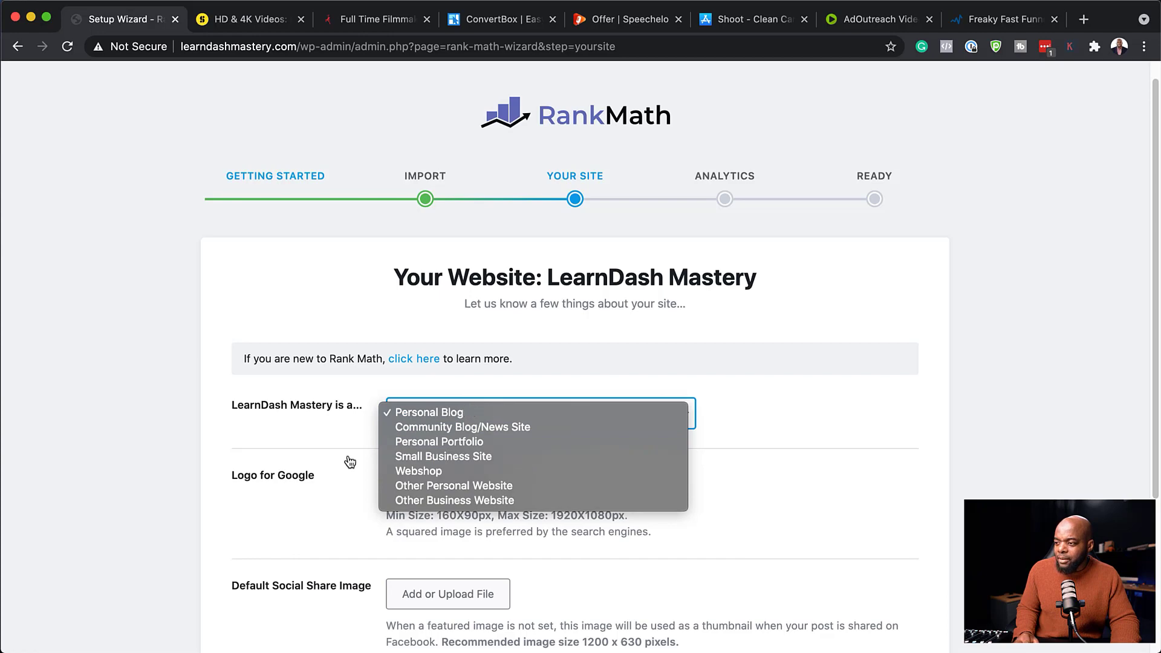
click(287, 497)
scroll(702, 482, down, 5)
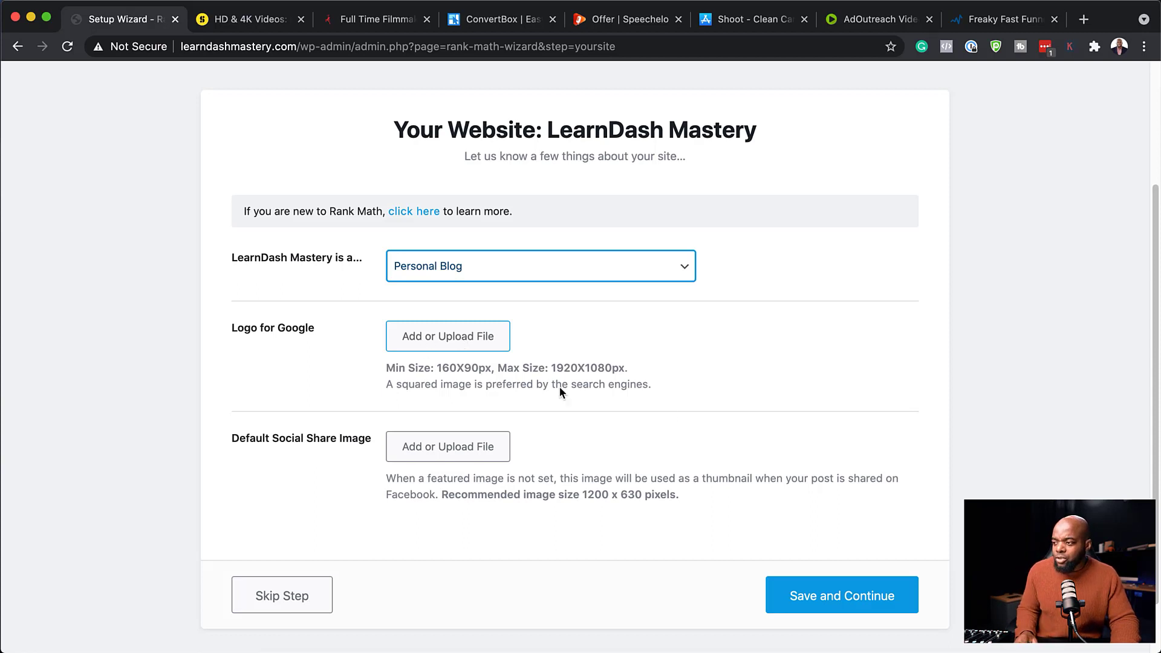
scroll(780, 454, down, 1)
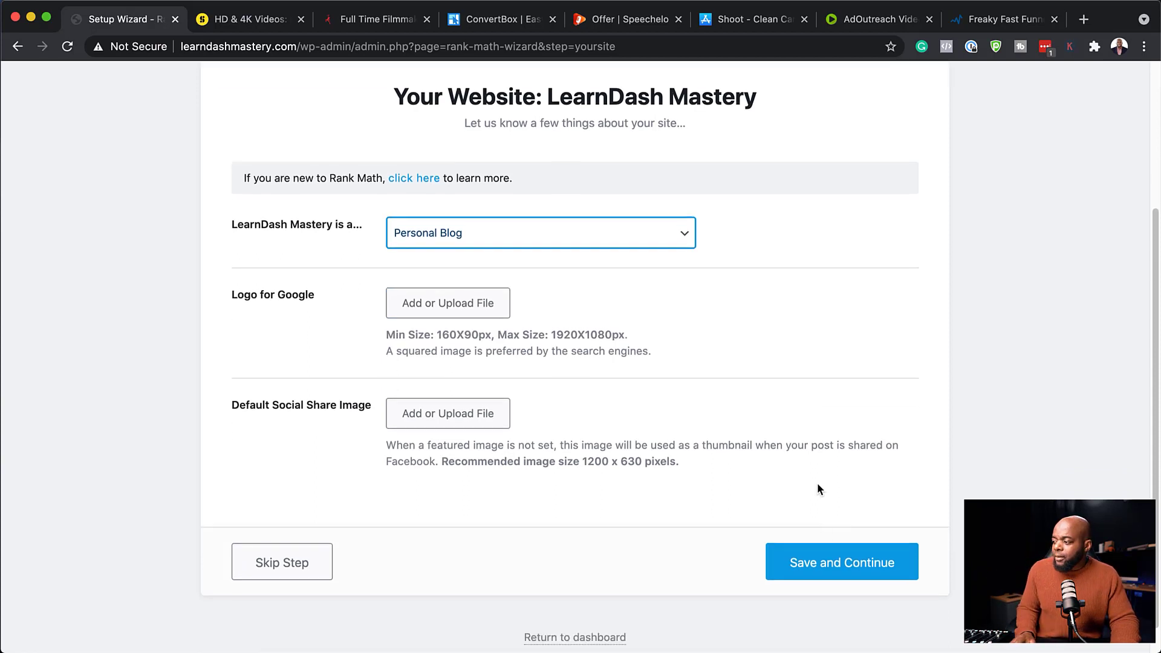
click(821, 571)
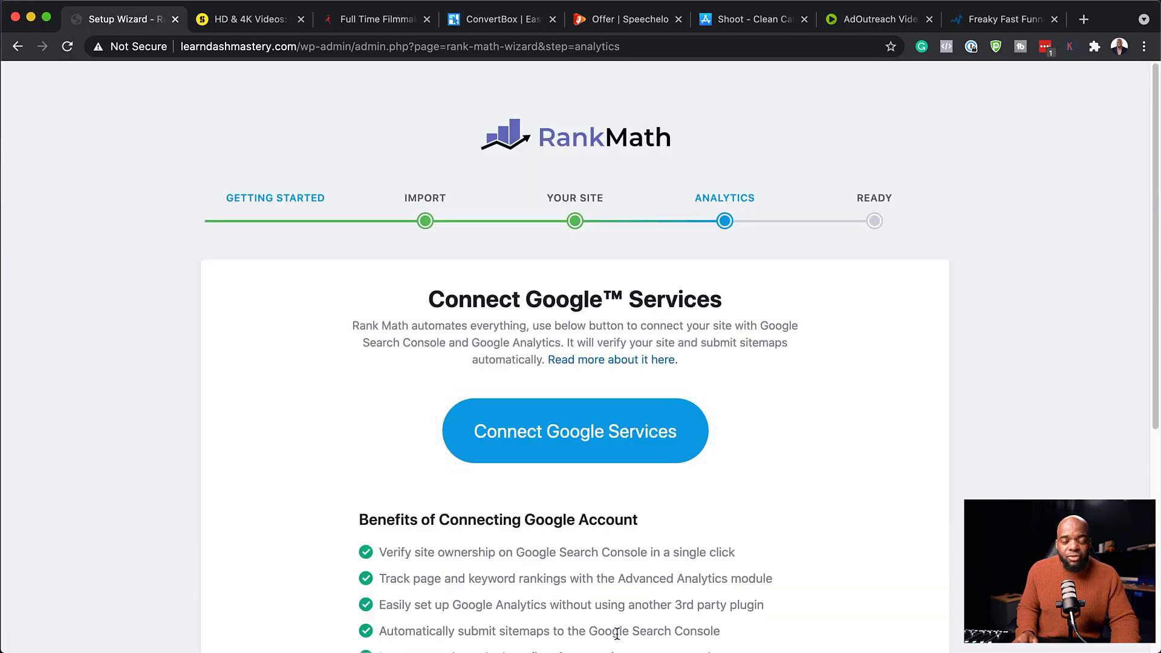
Connect Google Services by choosing the first listed Google account and allowing Rank Math SEO access.
scroll(753, 532, down, 3)
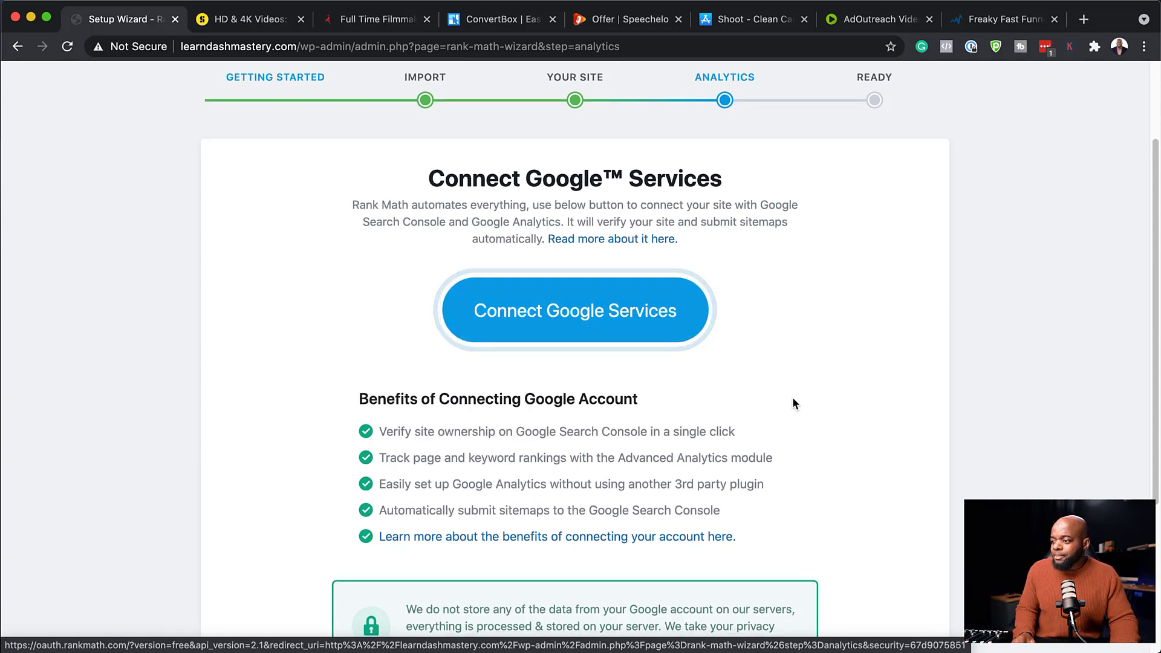
scroll(792, 396, down, 4)
scroll(793, 399, up, 4)
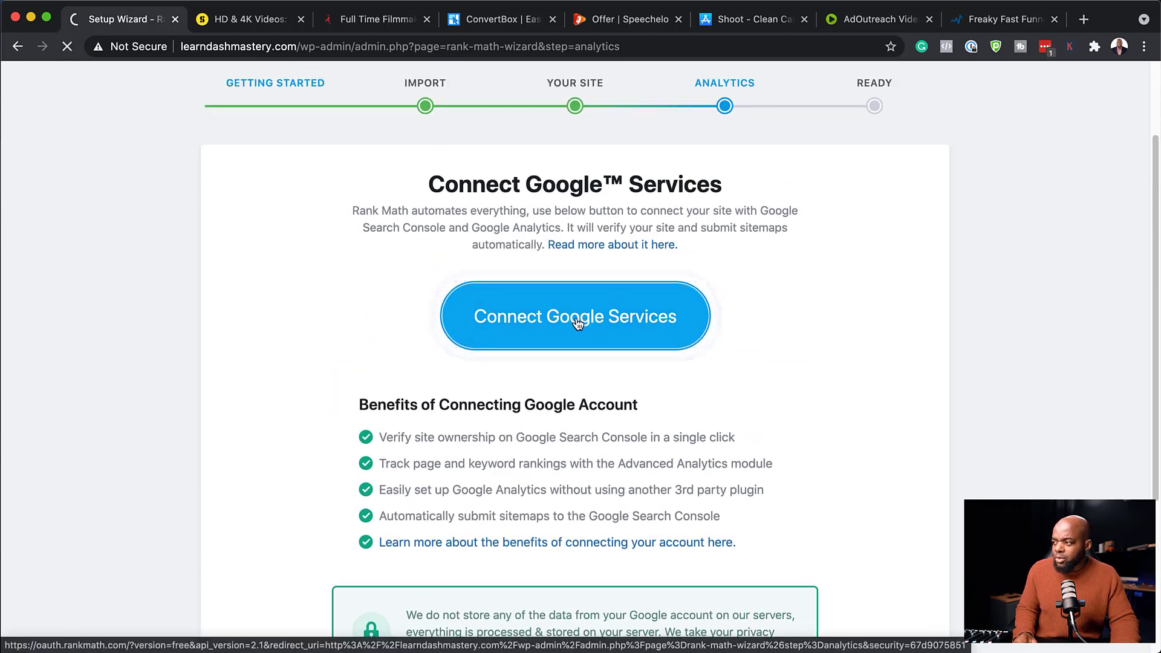
click(577, 322)
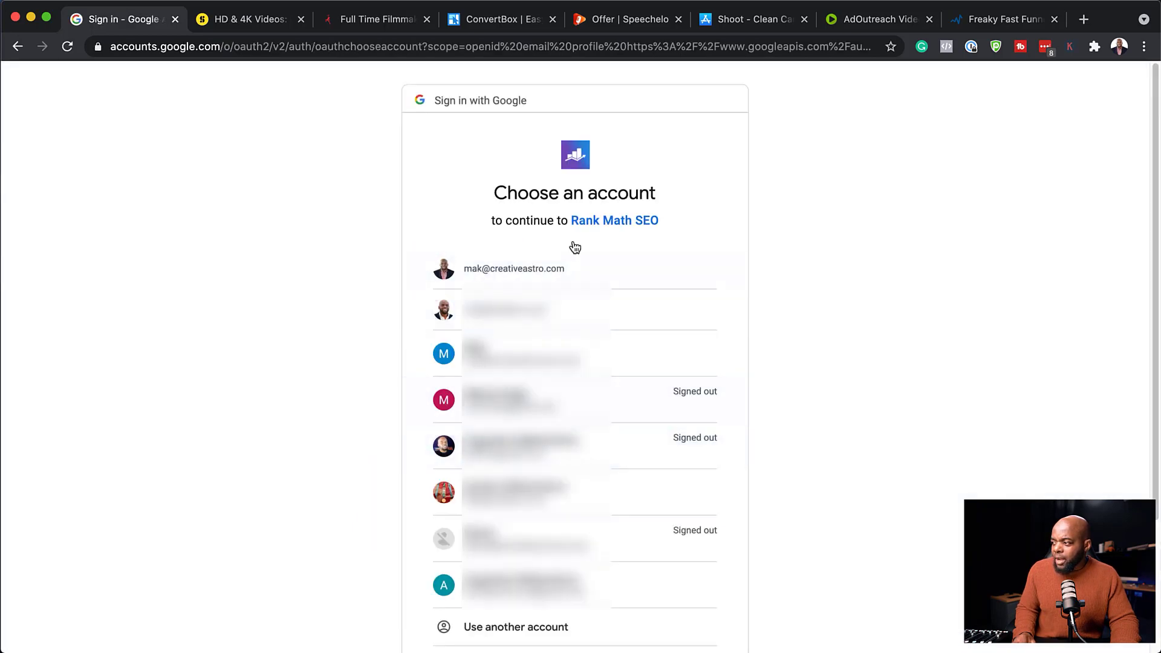
click(601, 271)
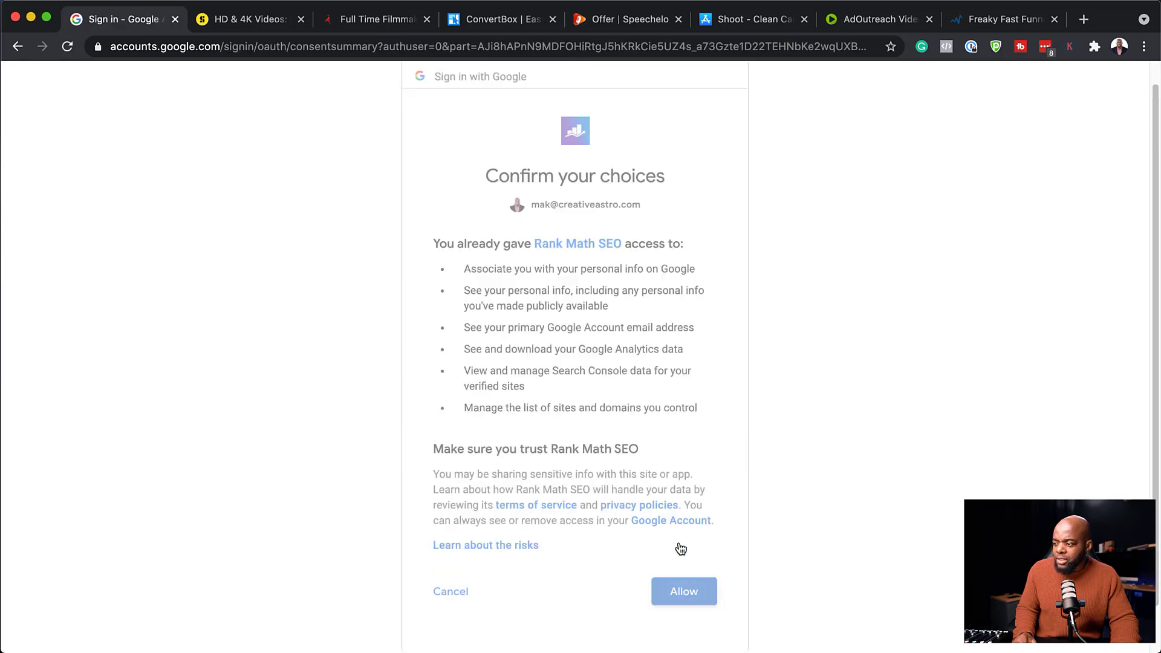
scroll(681, 503, down, 3)
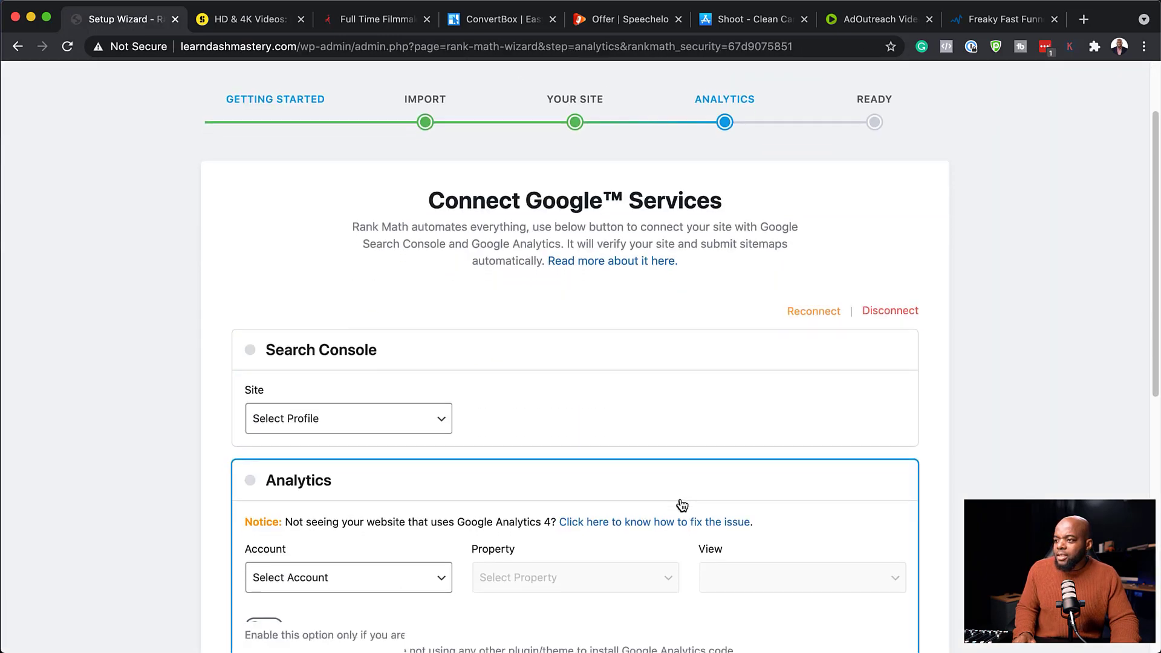
scroll(681, 505, down, 2)
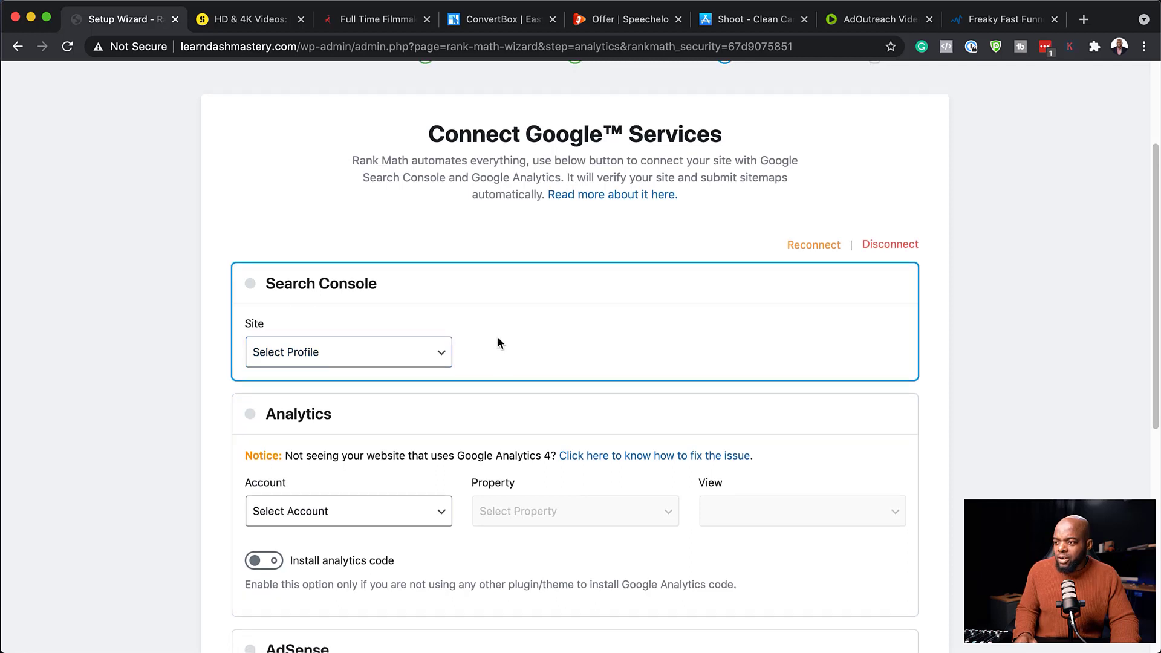
scroll(499, 343, down, 3)
click(348, 281)
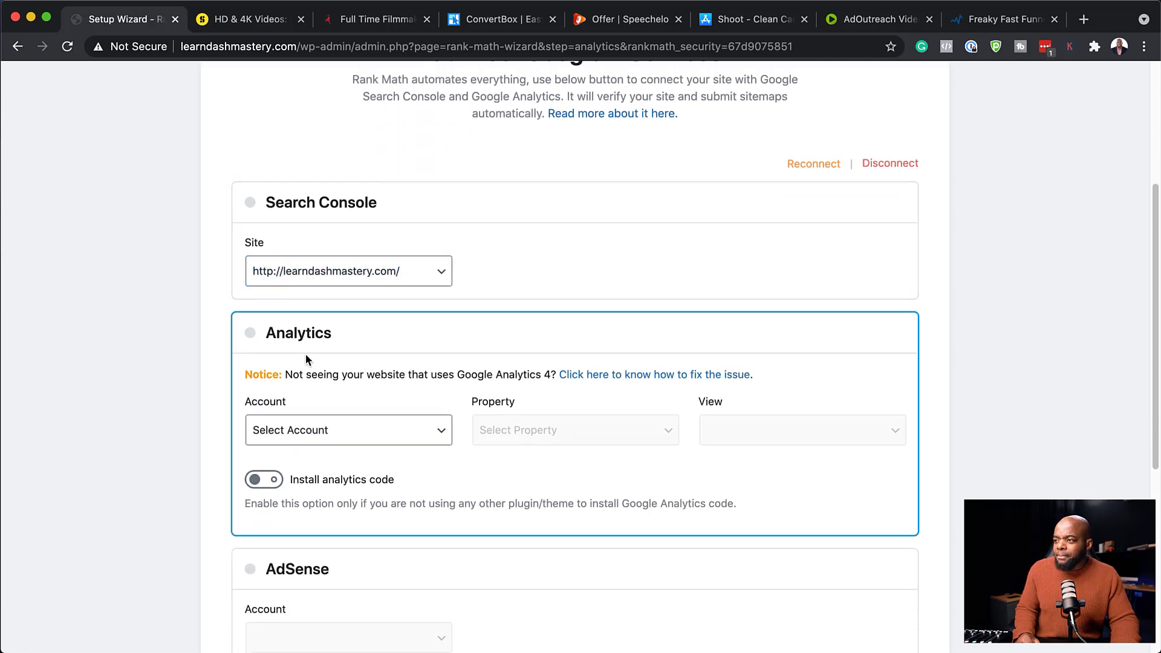
Examine the available Analytics accounts, the extra options under Install analytics code, and the AdSense section.
scroll(446, 474, down, 2)
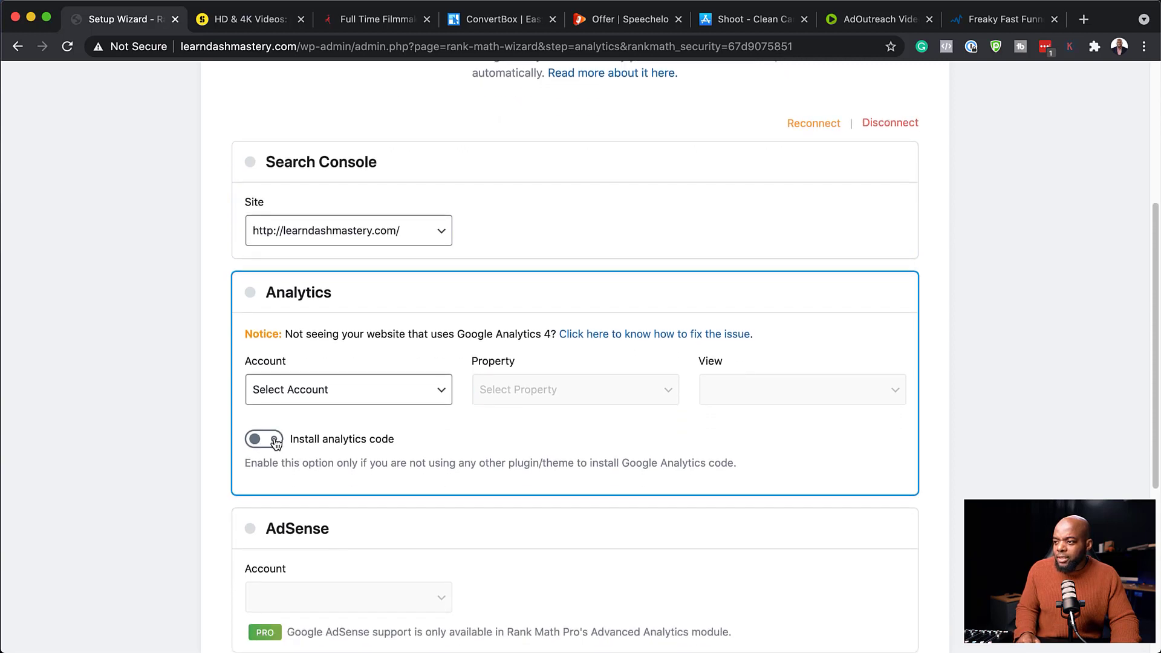
click(338, 396)
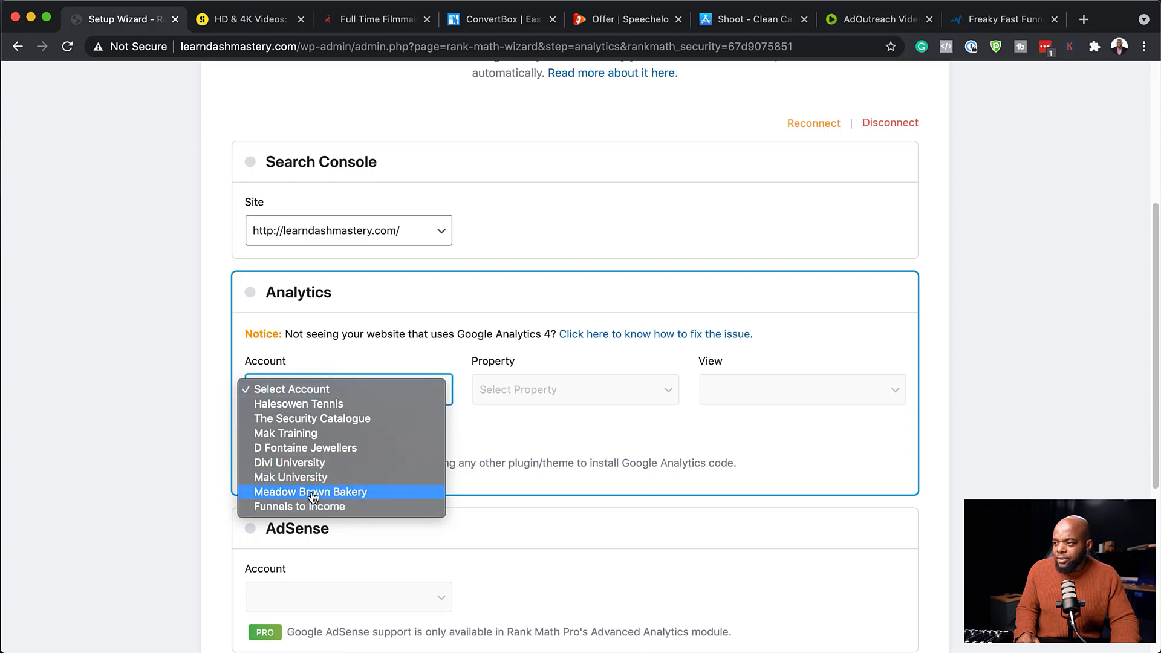
click(203, 399)
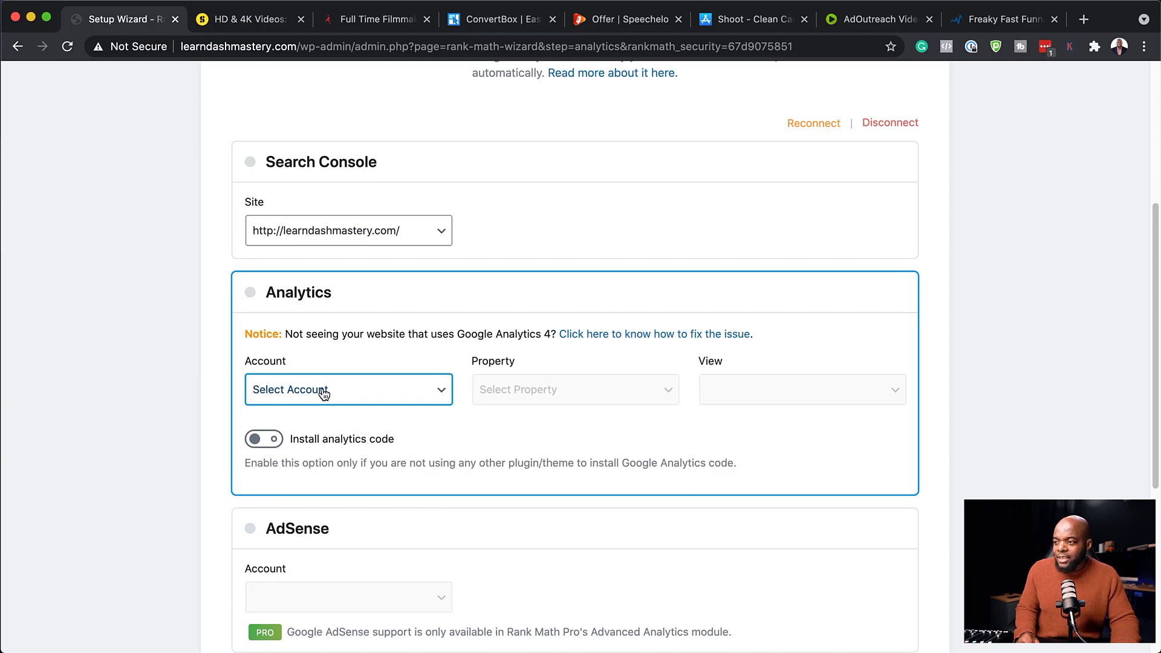
click(279, 447)
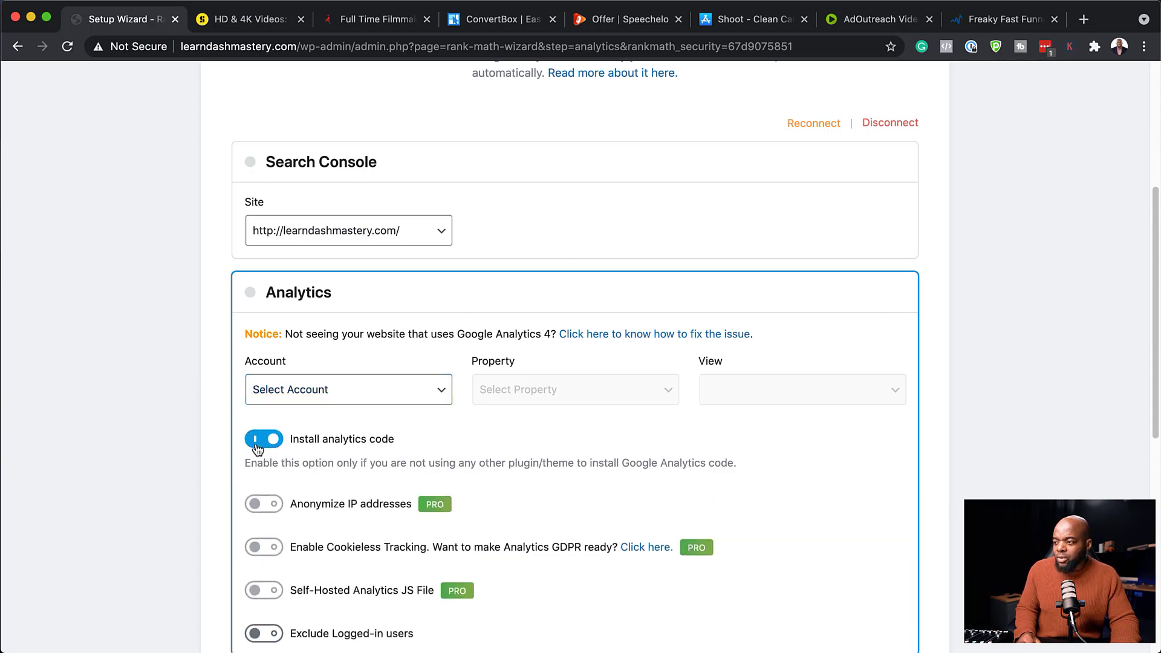
click(264, 445)
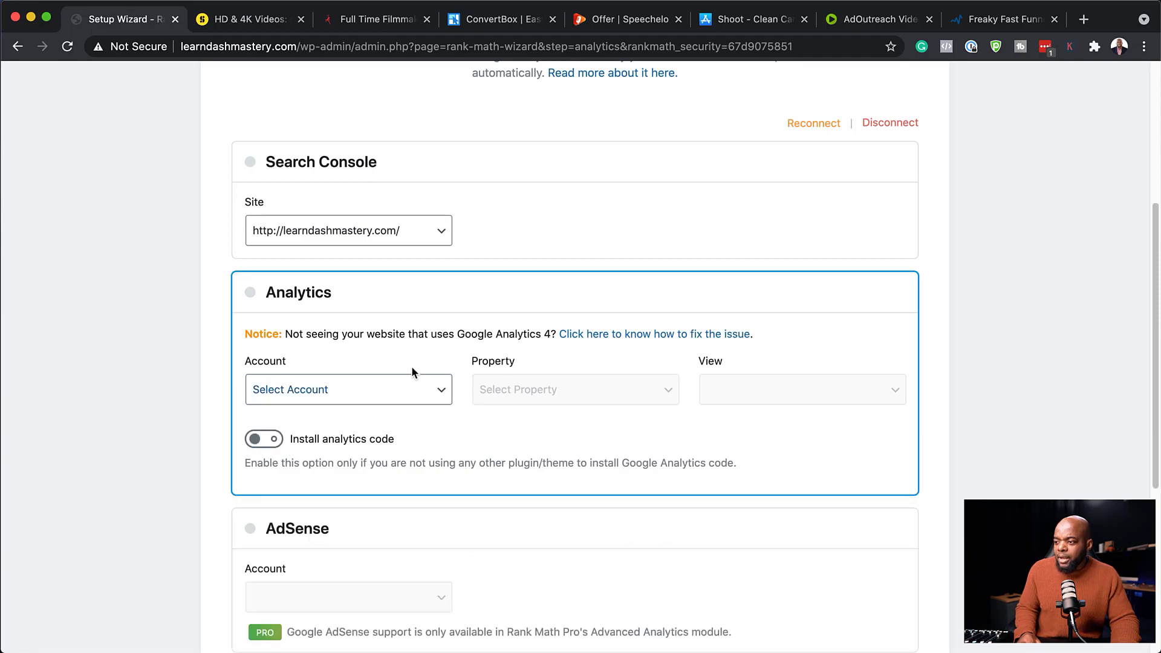
scroll(518, 418, down, 3)
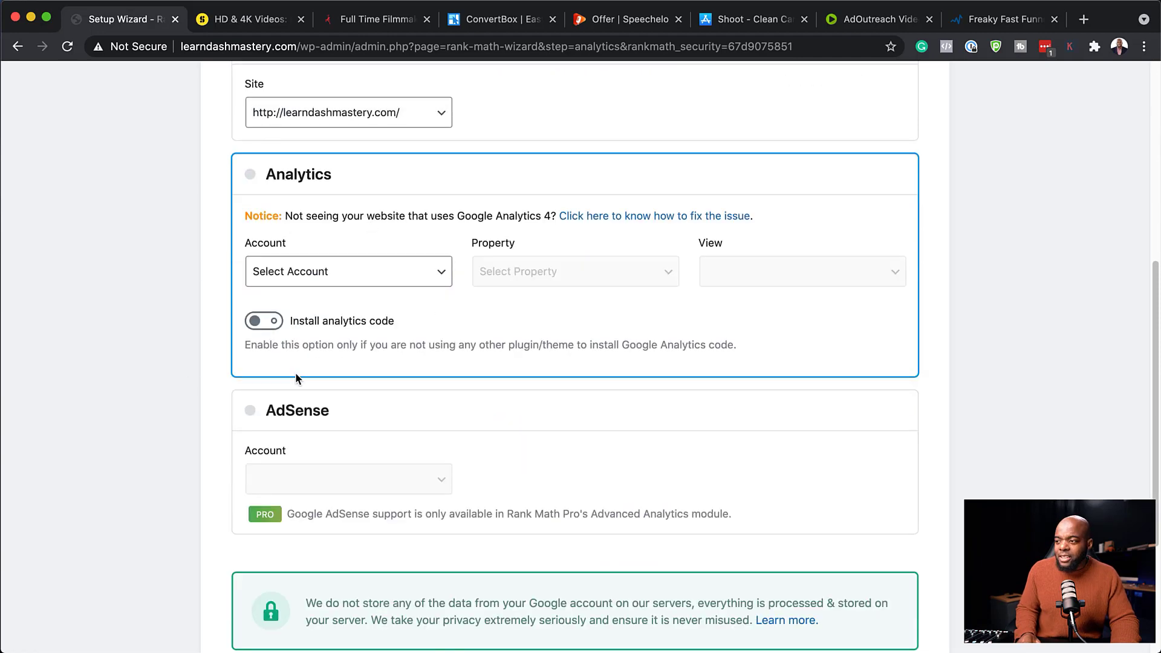
scroll(369, 406, down, 2)
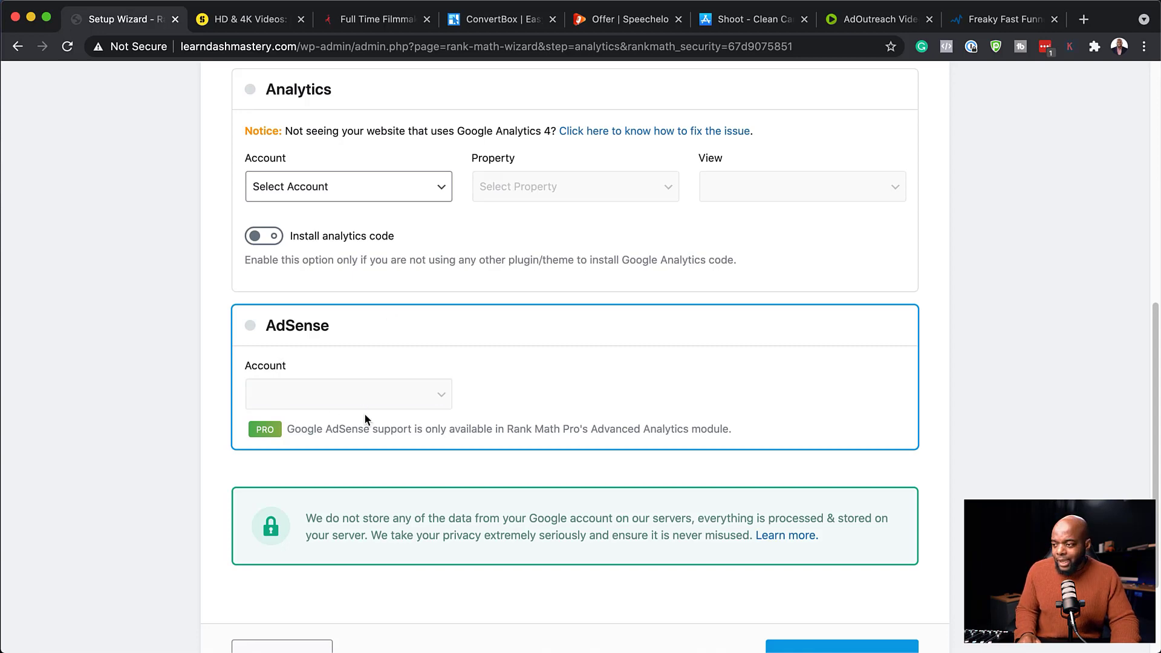
Save the Analytics step without choosing an Analytics account, finish the setup wizard and return to the Rank Math dashboard.
scroll(366, 417, down, 3)
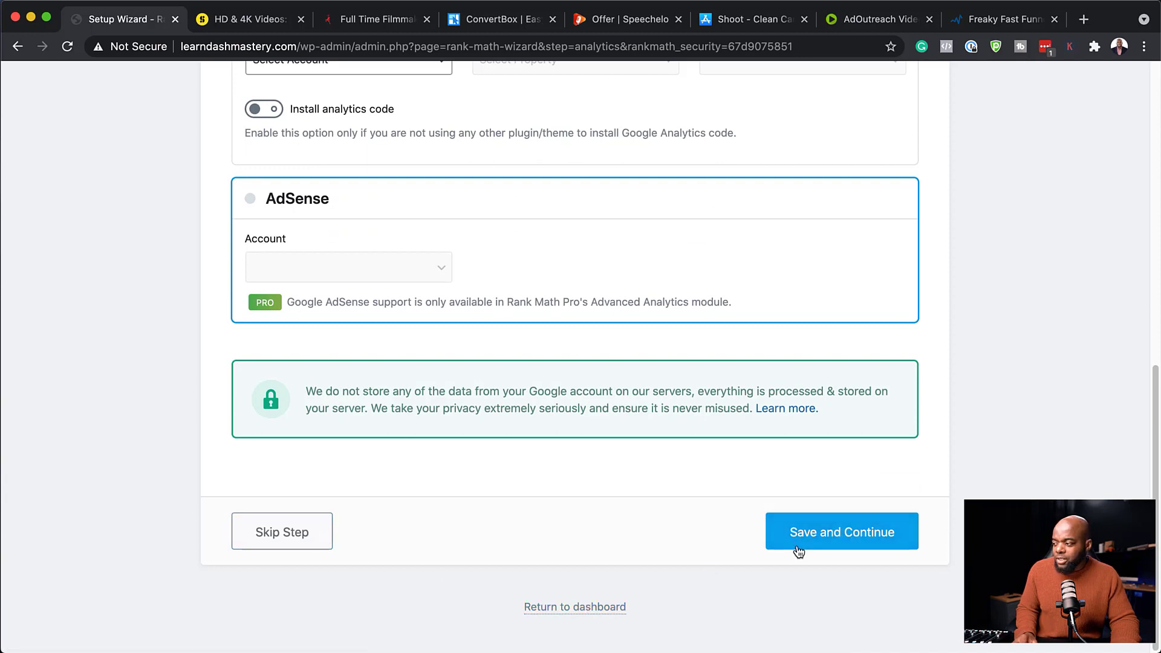
click(824, 538)
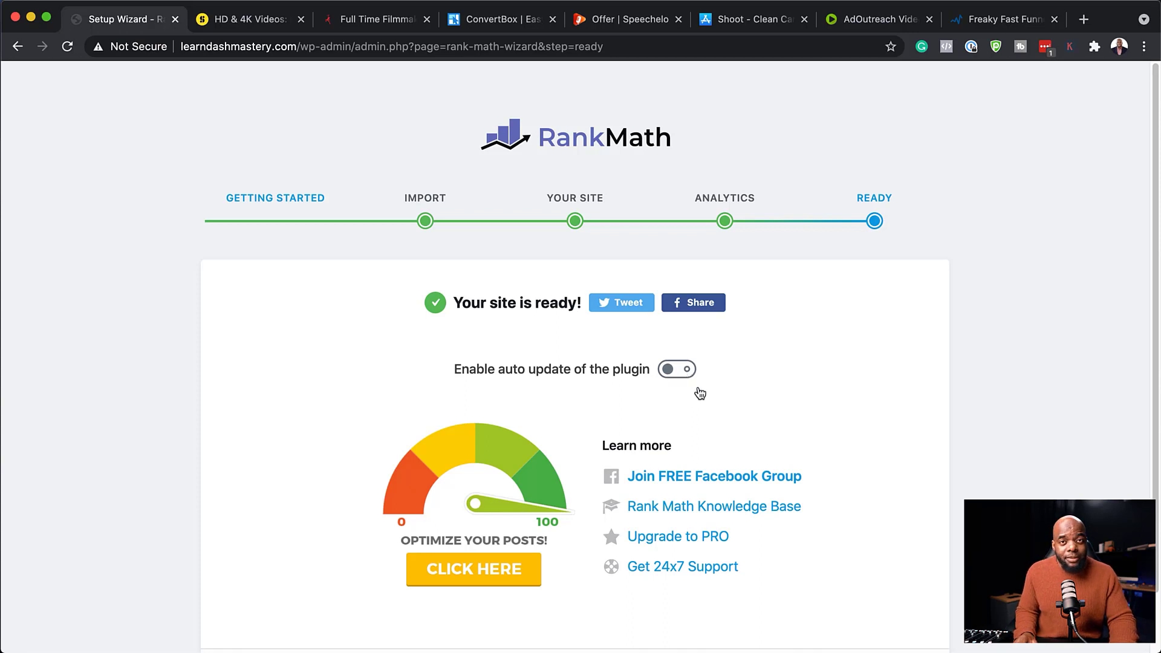
scroll(736, 431, down, 1)
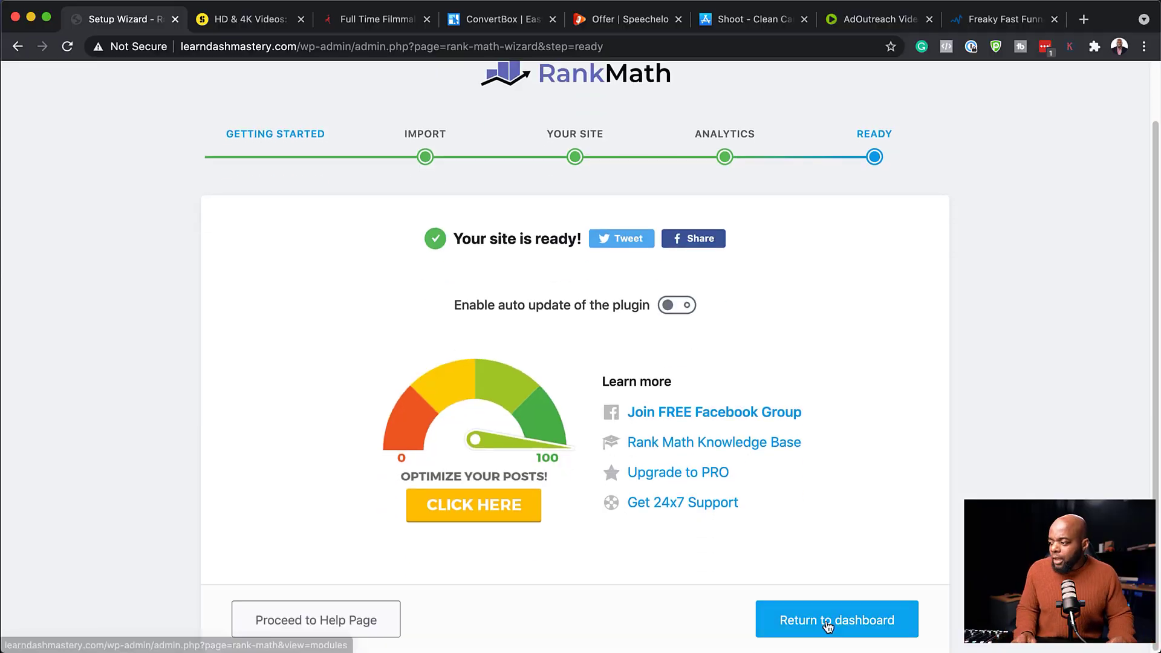
click(828, 629)
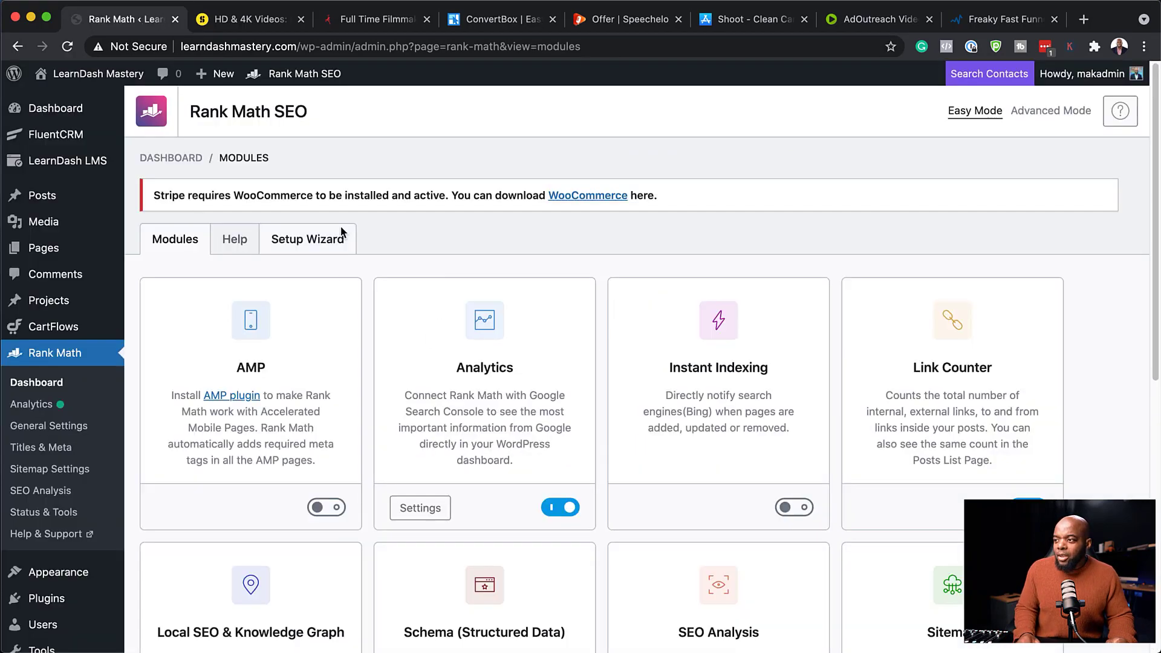
Enable the Local SEO & Knowledge Graph module and open its settings.
scroll(786, 412, down, 3)
scroll(787, 412, down, 2)
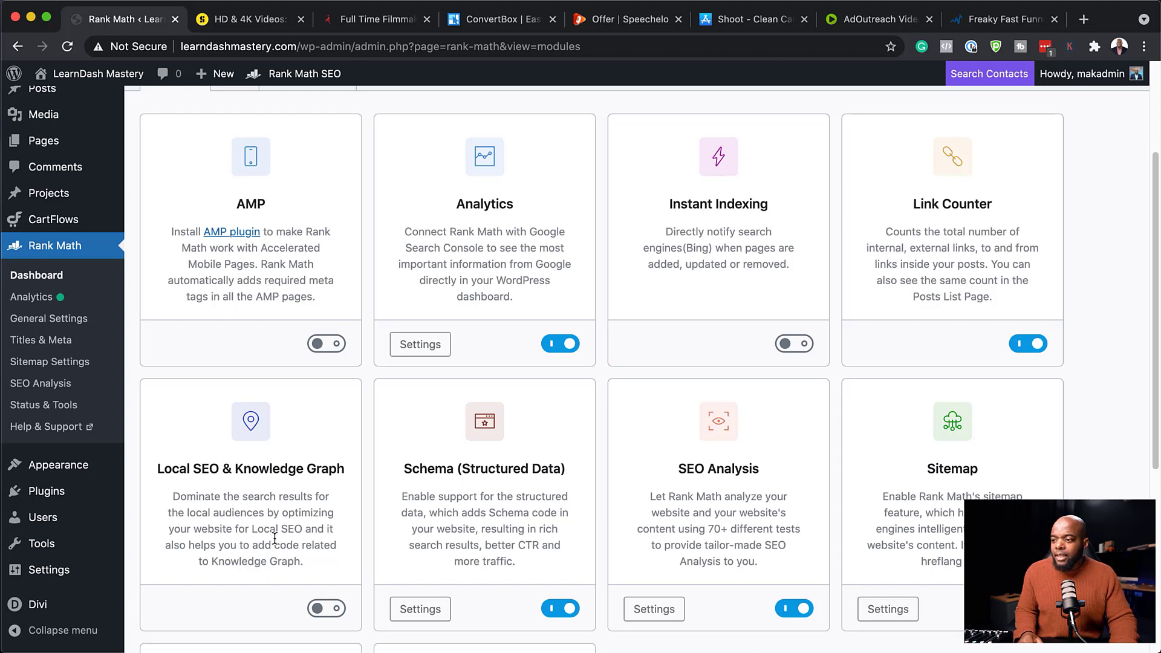
scroll(275, 538, down, 3)
click(332, 538)
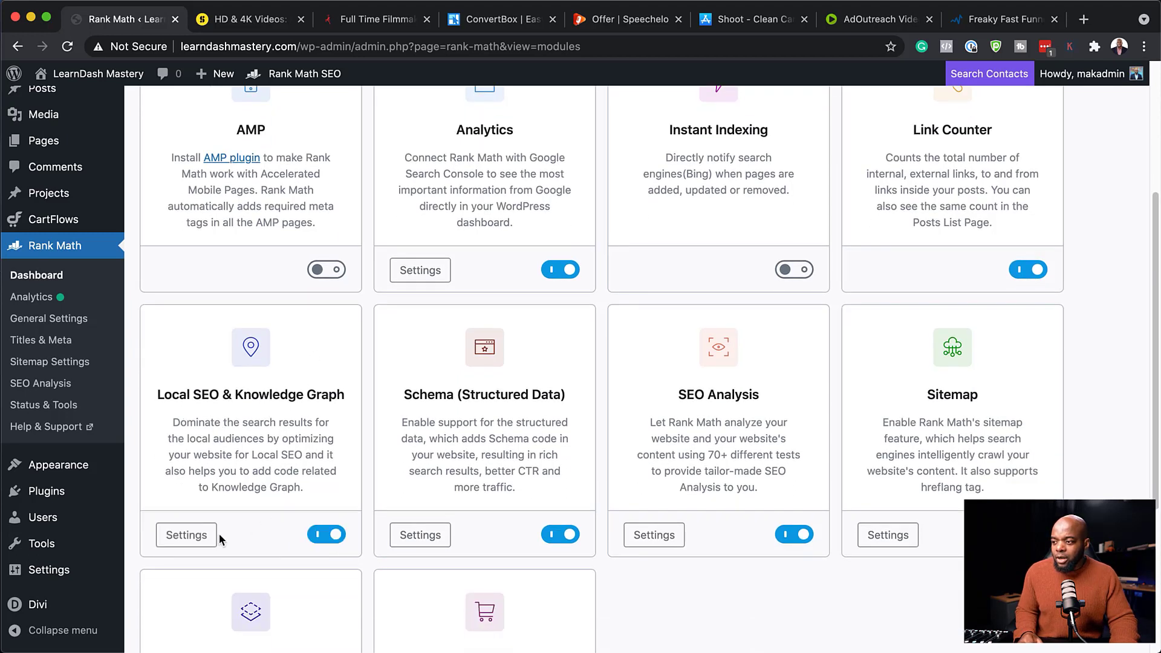
click(197, 538)
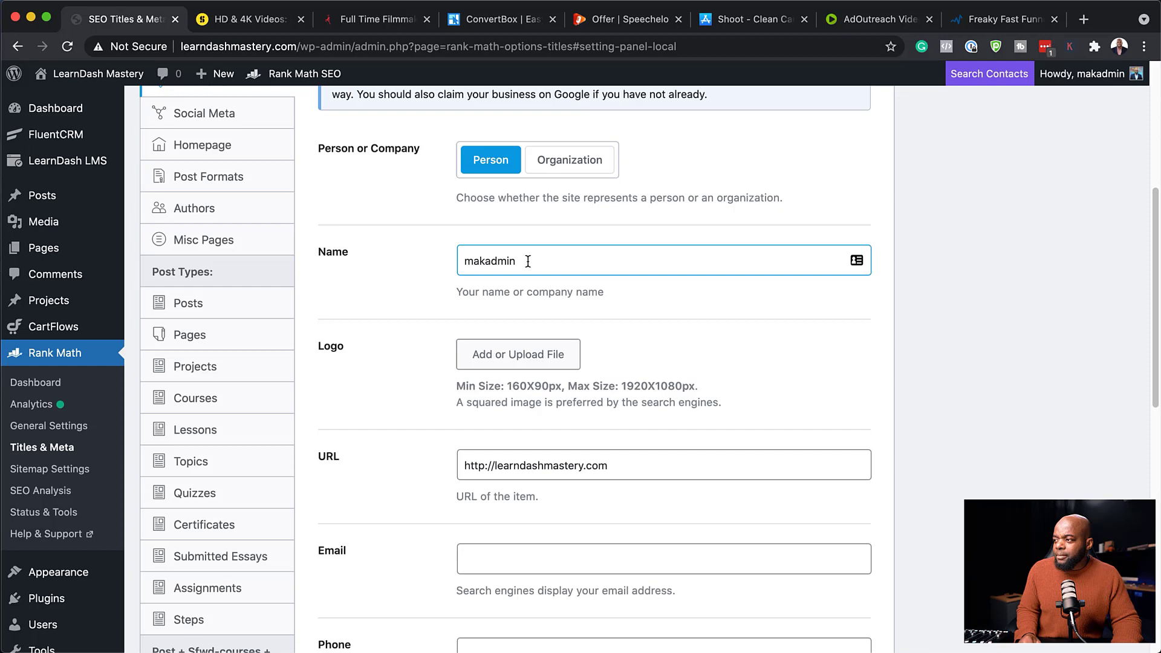
Examine the Local SEO fields for name, logo, URL, email, phone and address without filling them in.
click(450, 260)
scroll(482, 404, down, 1)
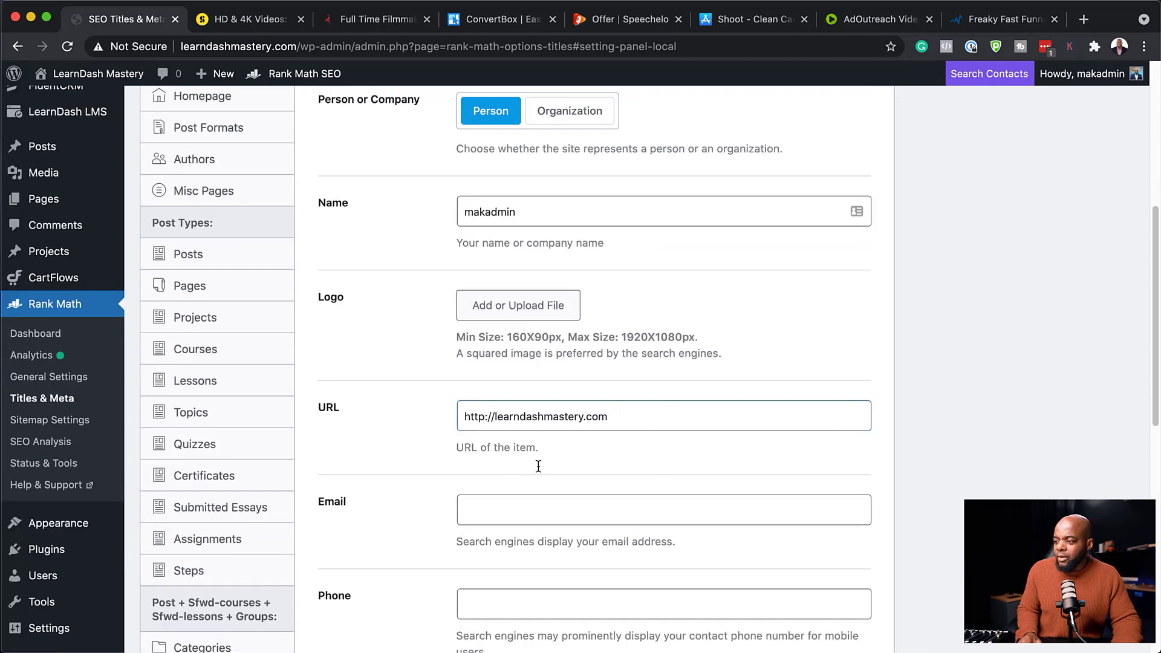
click(498, 508)
scroll(610, 496, down, 5)
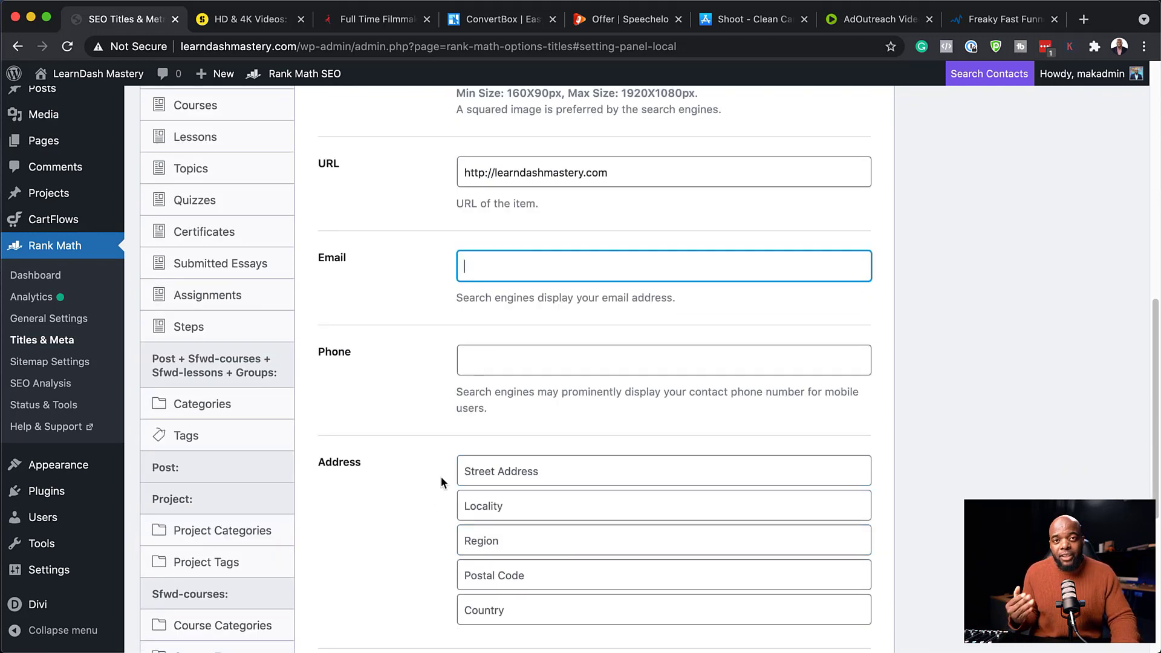
scroll(246, 441, up, 10)
scroll(247, 441, down, 2)
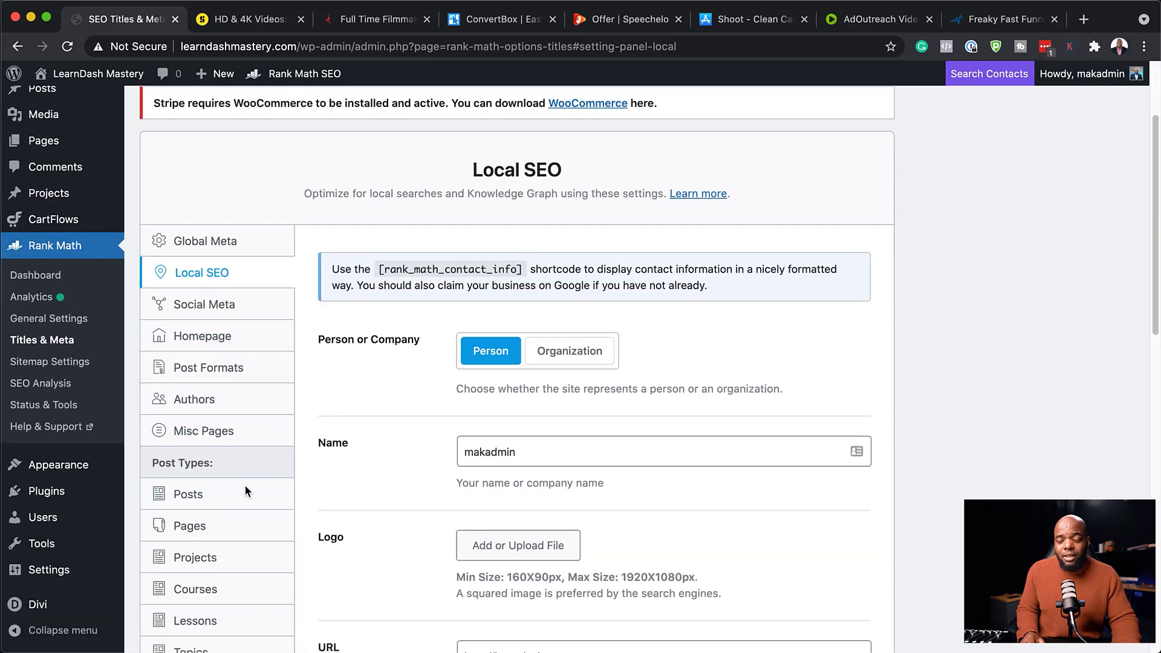
Examine the Social Meta fields for the Facebook page, authorship, admin, app and secret, and the Twitter username.
click(213, 309)
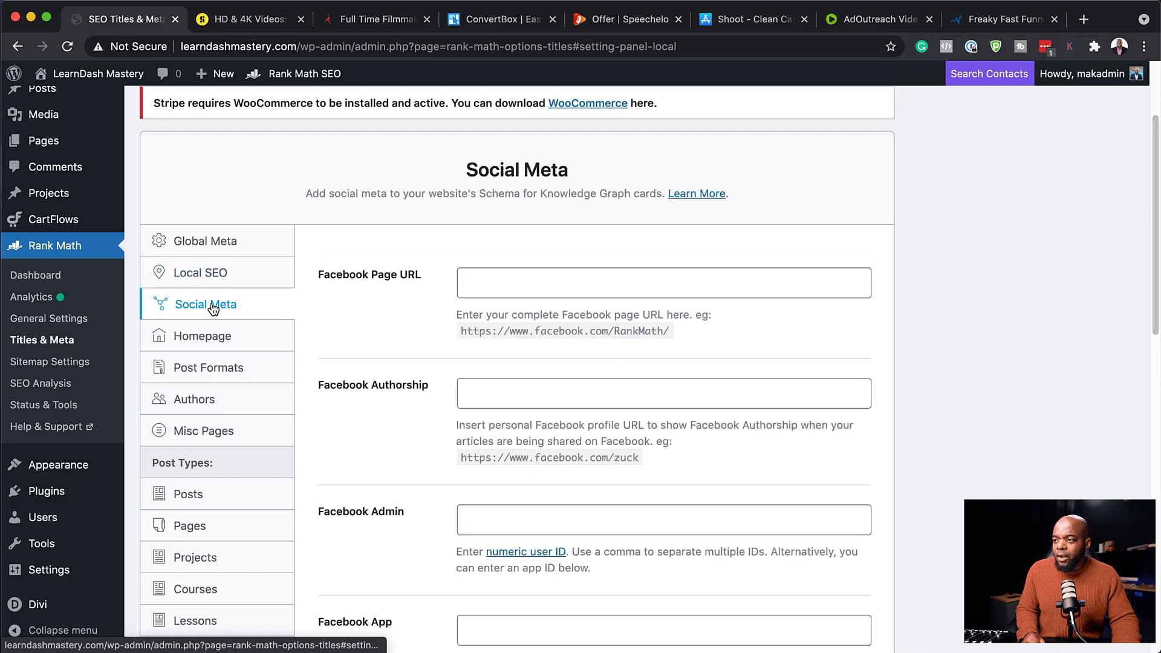
click(491, 277)
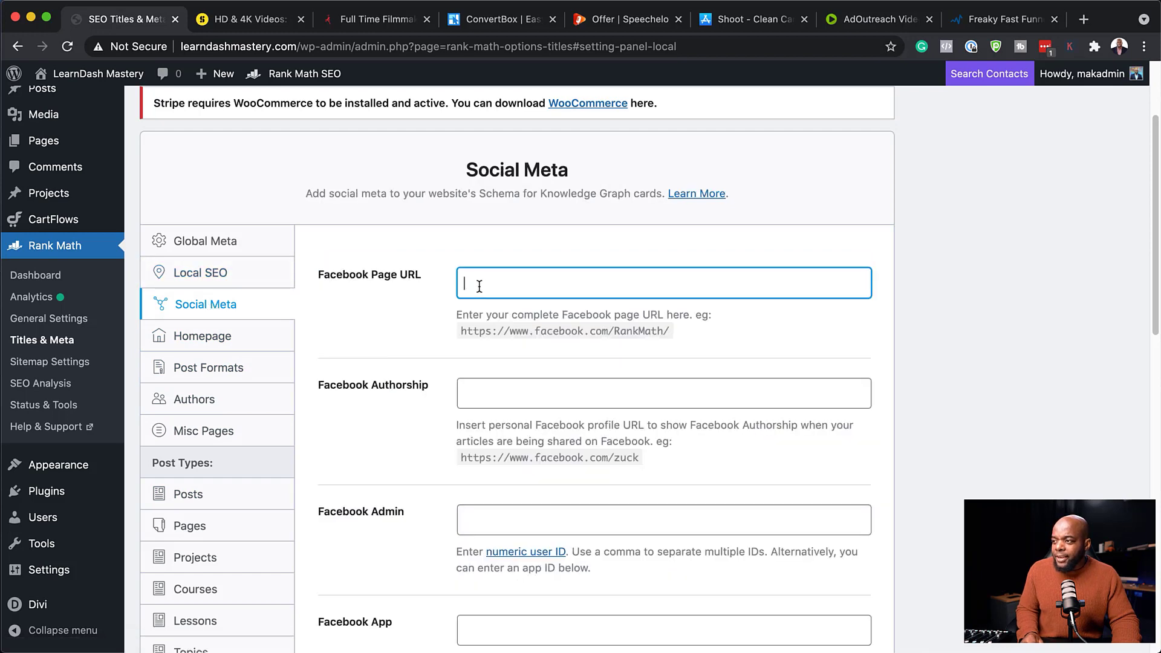
click(484, 395)
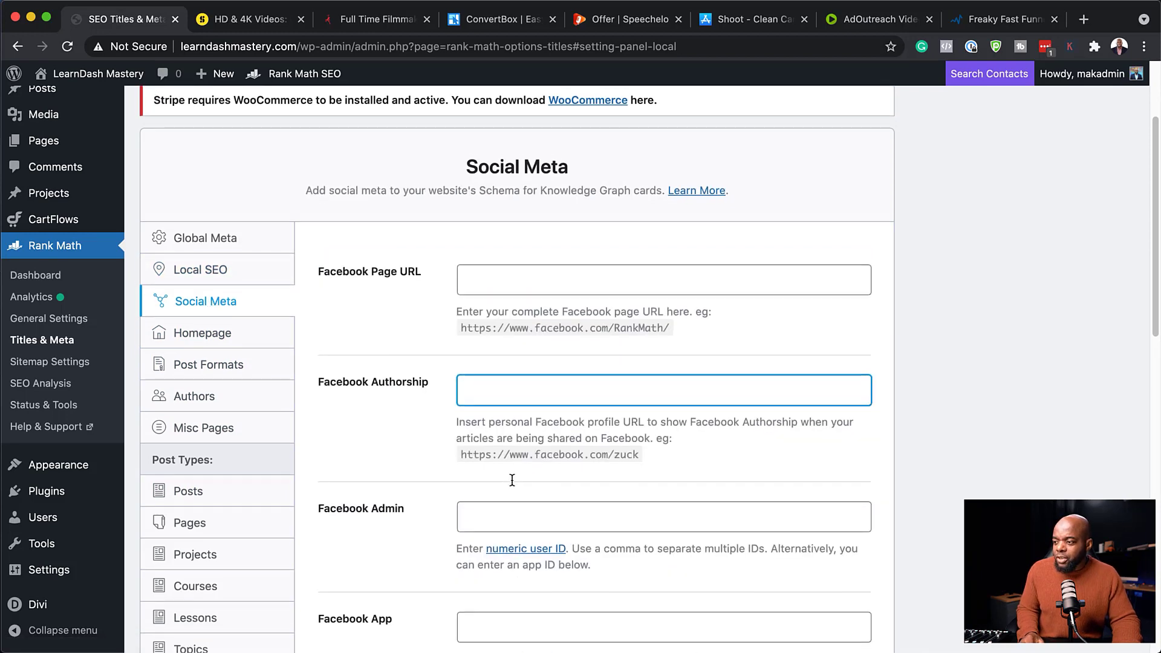
scroll(491, 477, down, 2)
click(476, 476)
scroll(508, 489, down, 6)
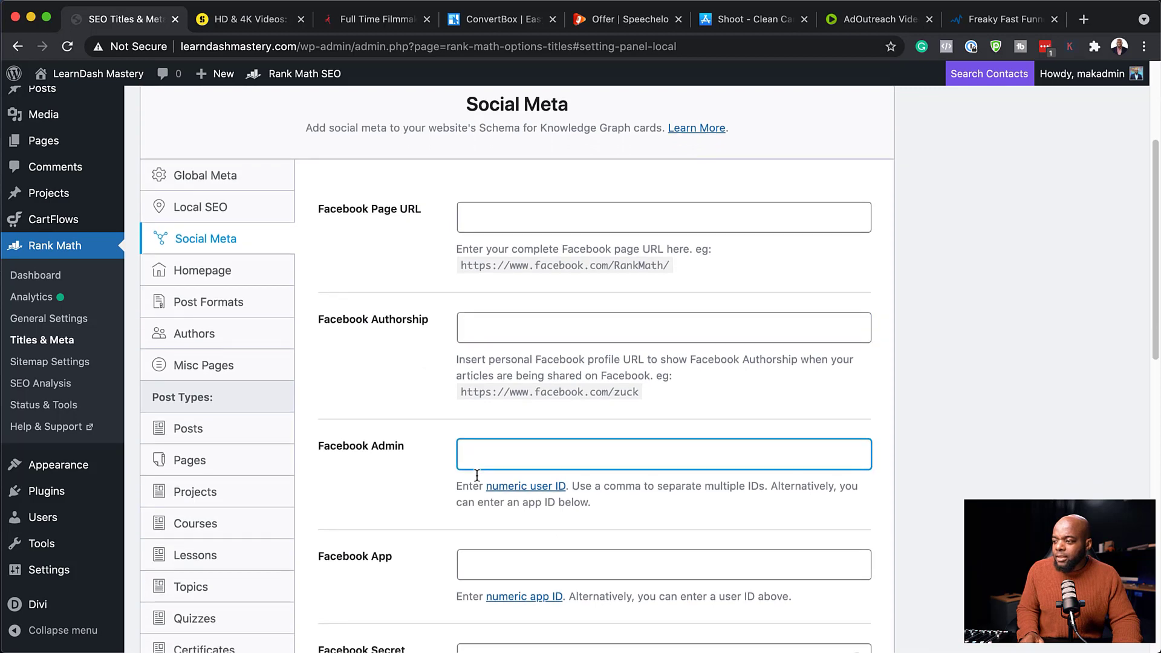
scroll(517, 488, down, 2)
click(483, 491)
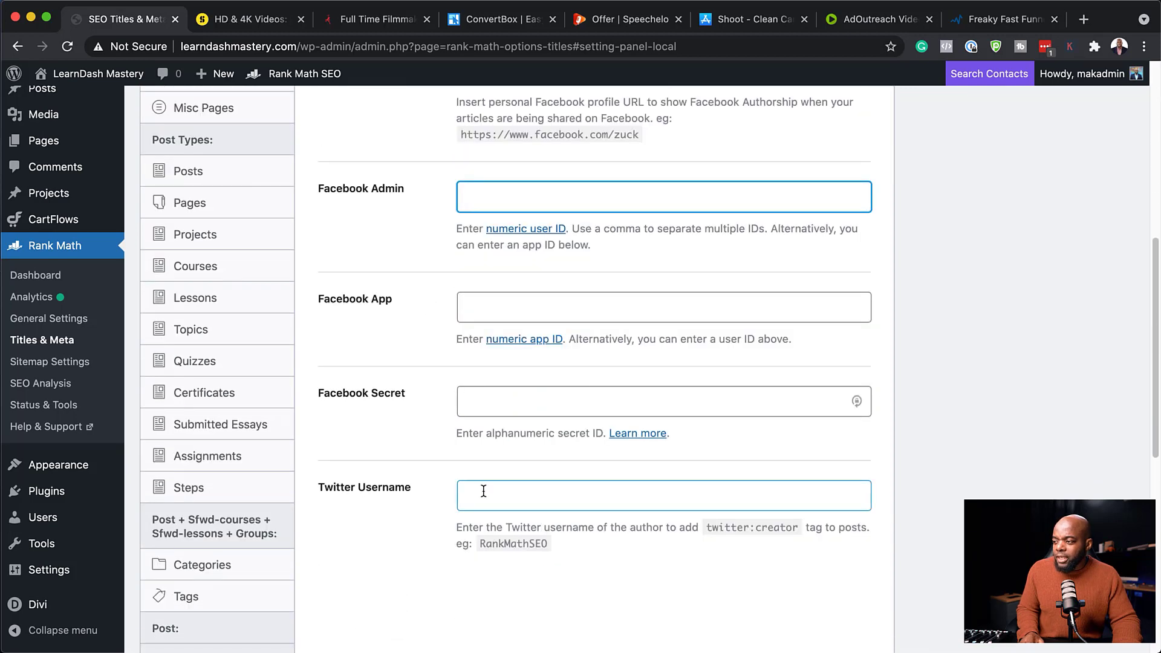
scroll(472, 519, up, 8)
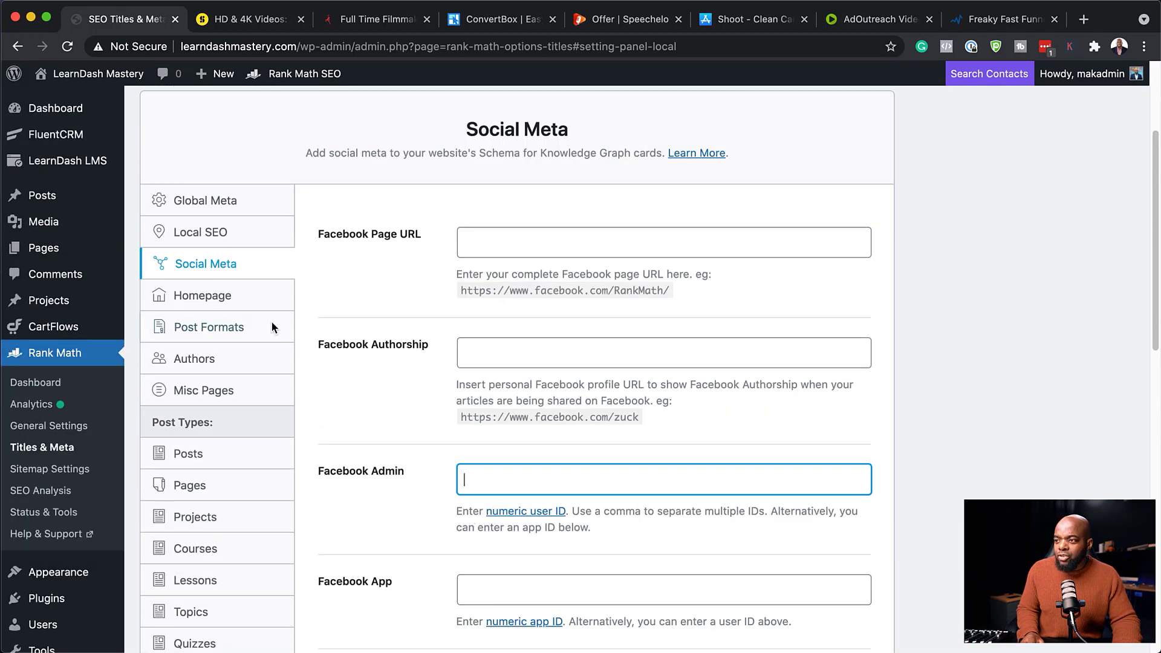
From the Homepage SEO settings, open the Home page in the Divi Builder and show its Rank Math SEO options.
click(226, 301)
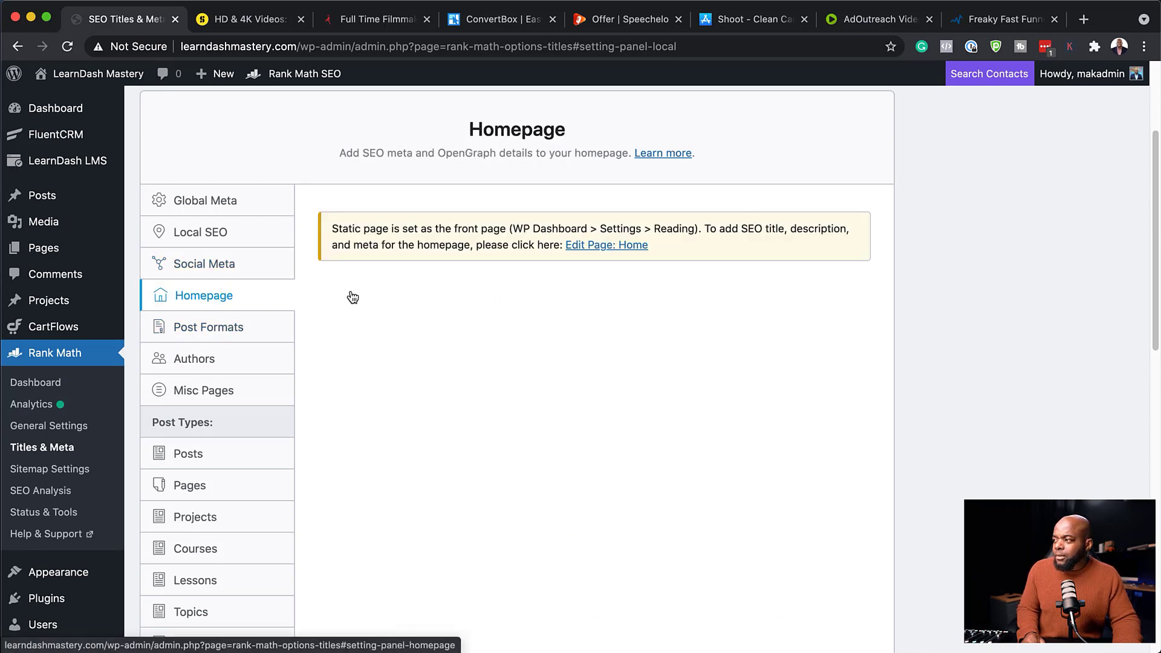
click(601, 251)
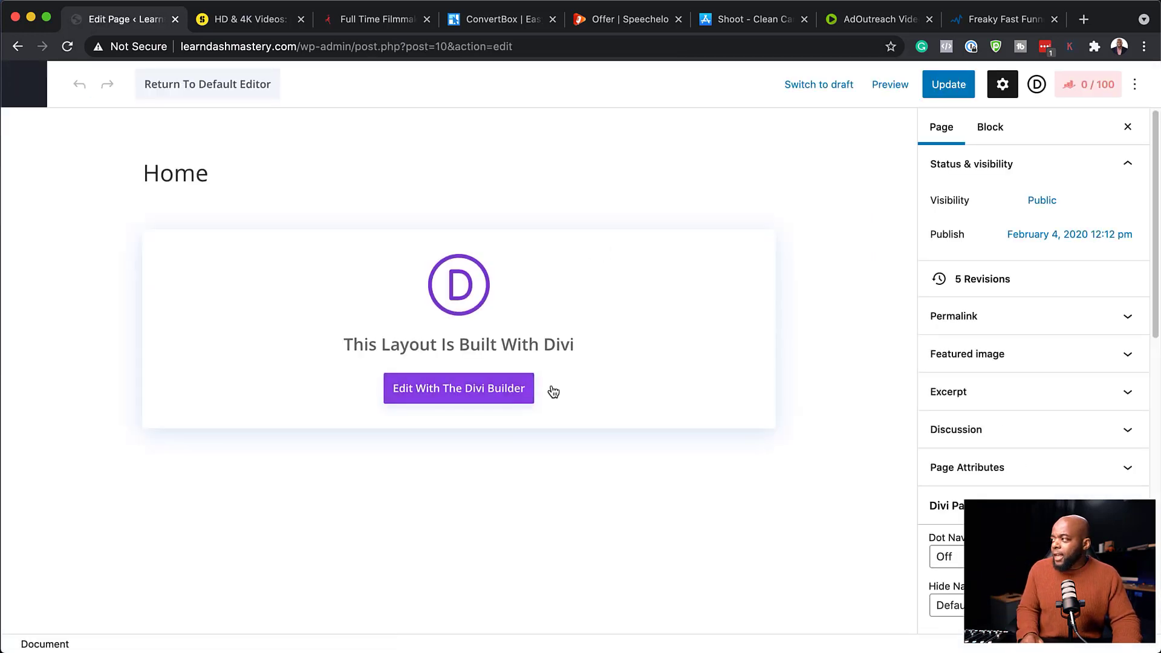
click(467, 395)
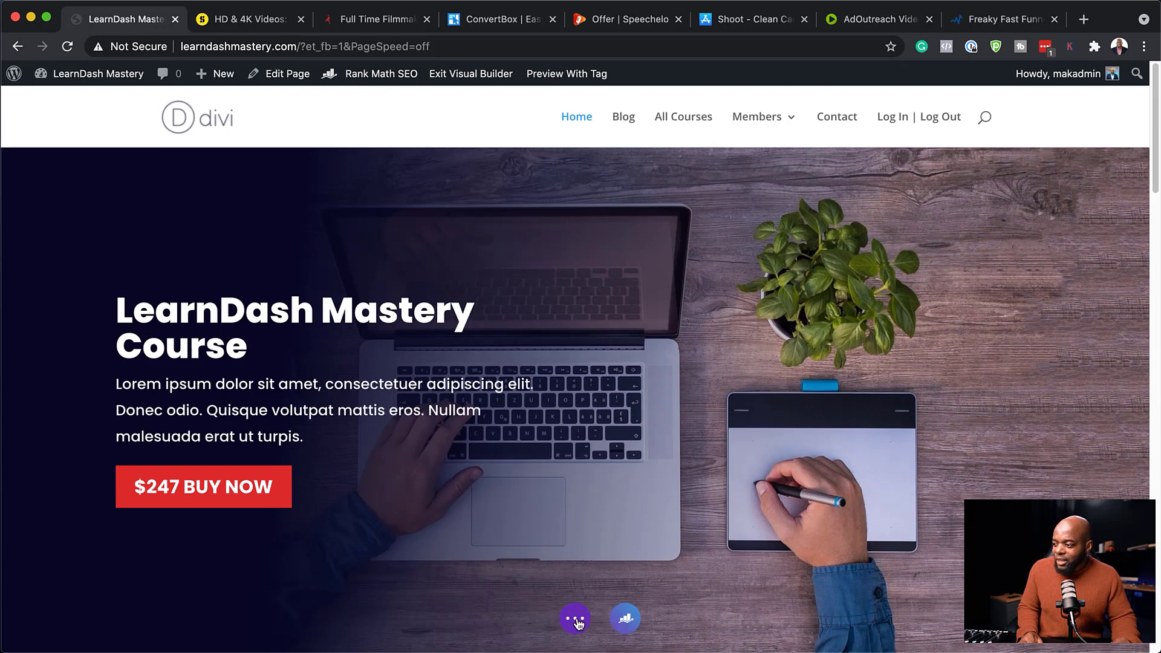
click(627, 621)
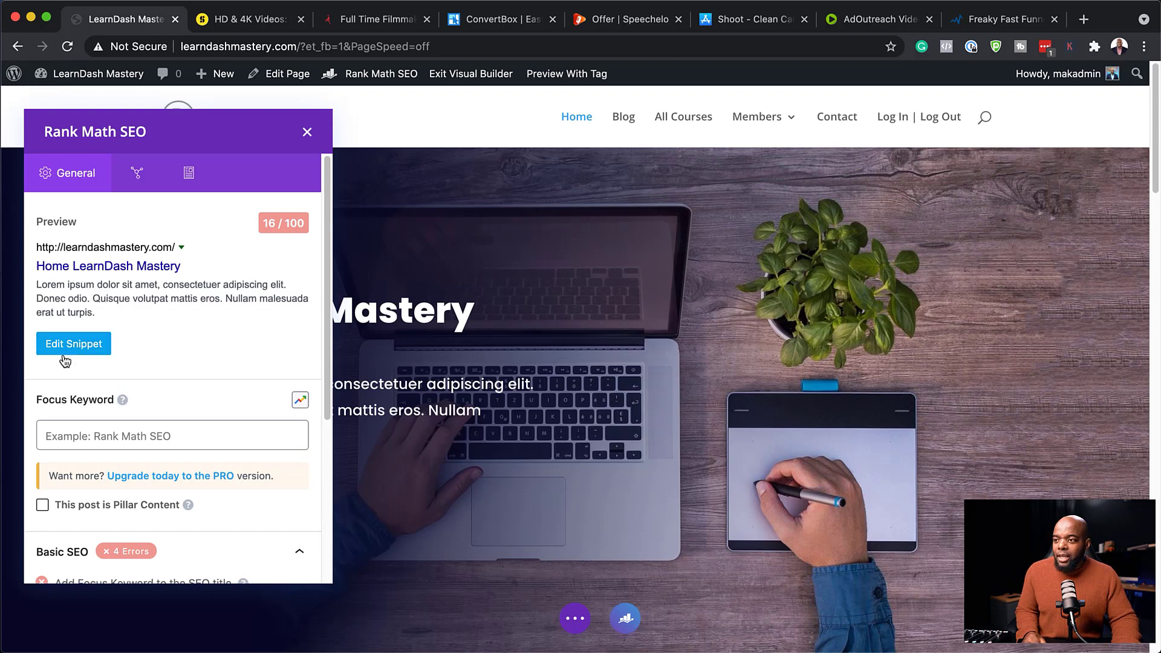
Review the home page's Basic SEO checks and add "LearnDash Mastery" as the focus keyword.
scroll(171, 455, down, 2)
scroll(171, 456, down, 4)
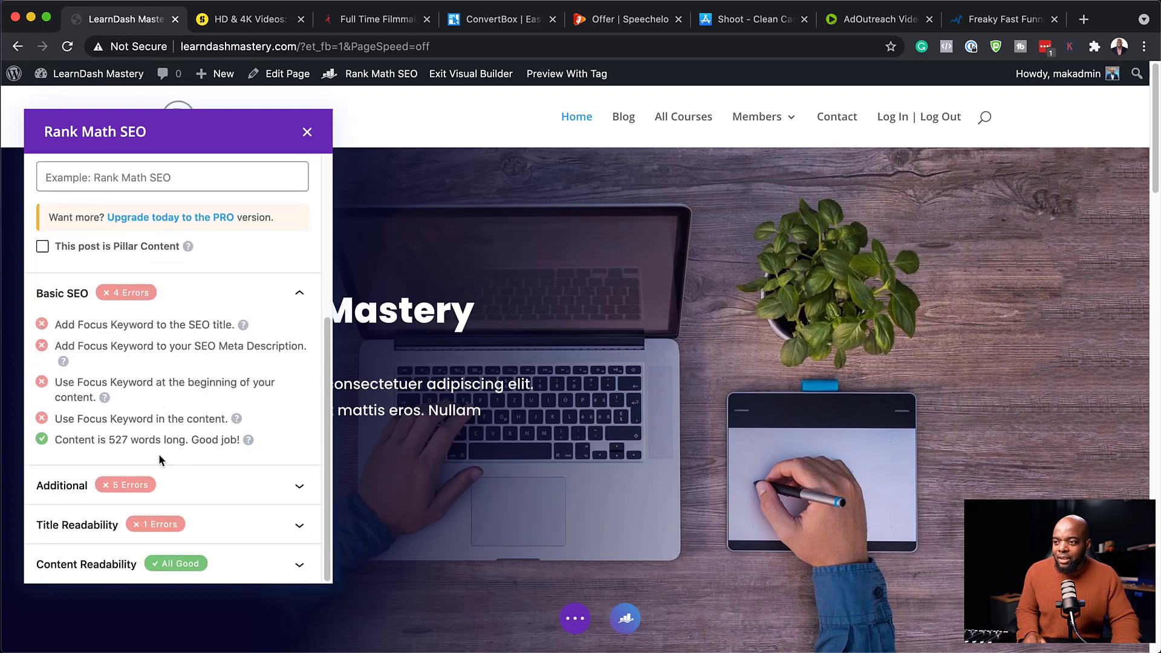
scroll(209, 381, up, 5)
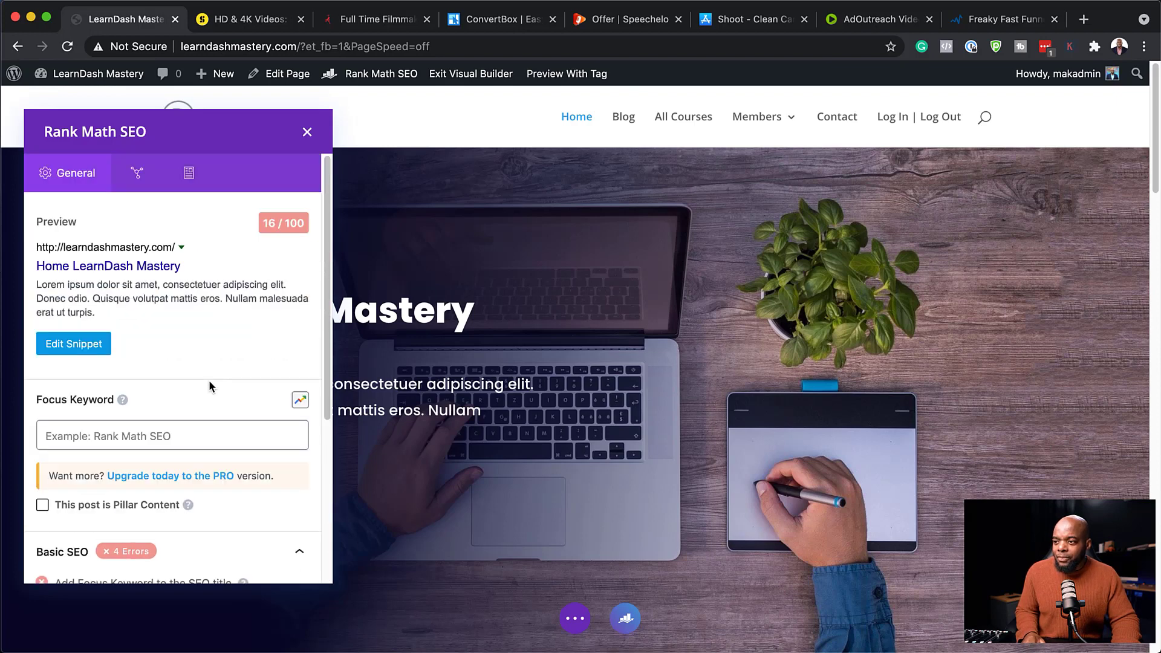
click(88, 438)
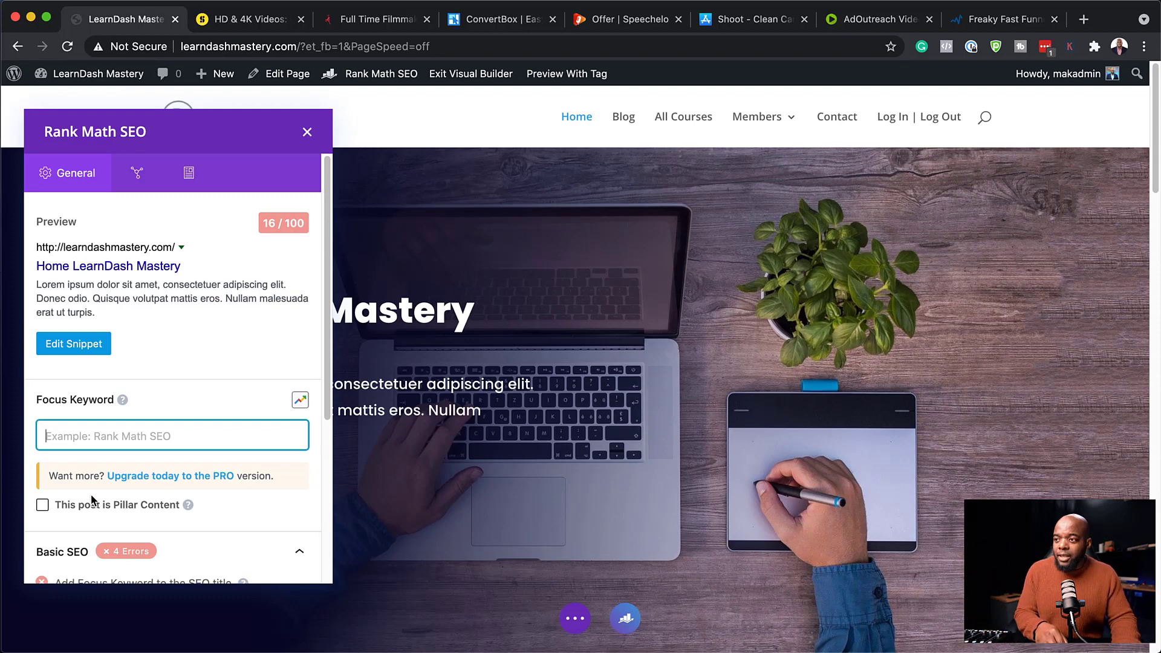
text(LearnDash Mastery)
key(Return)
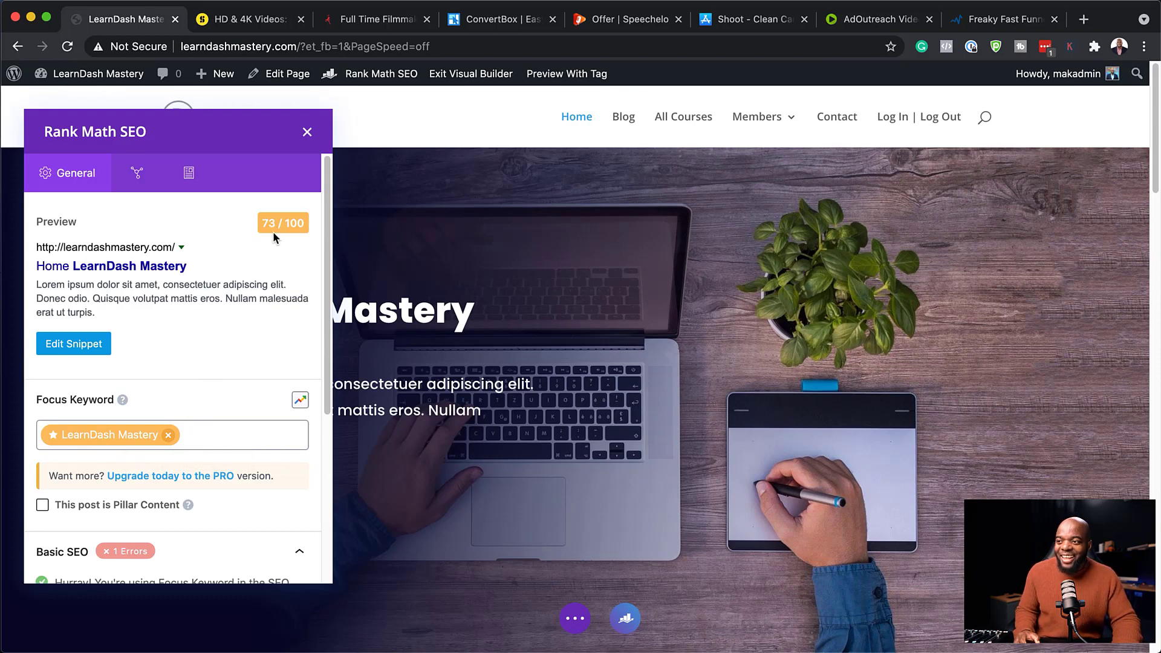
Replace the home page's snippet title with "LearnDash Mastery is a resource for course creators".
scroll(215, 366, down, 1)
scroll(214, 364, down, 2)
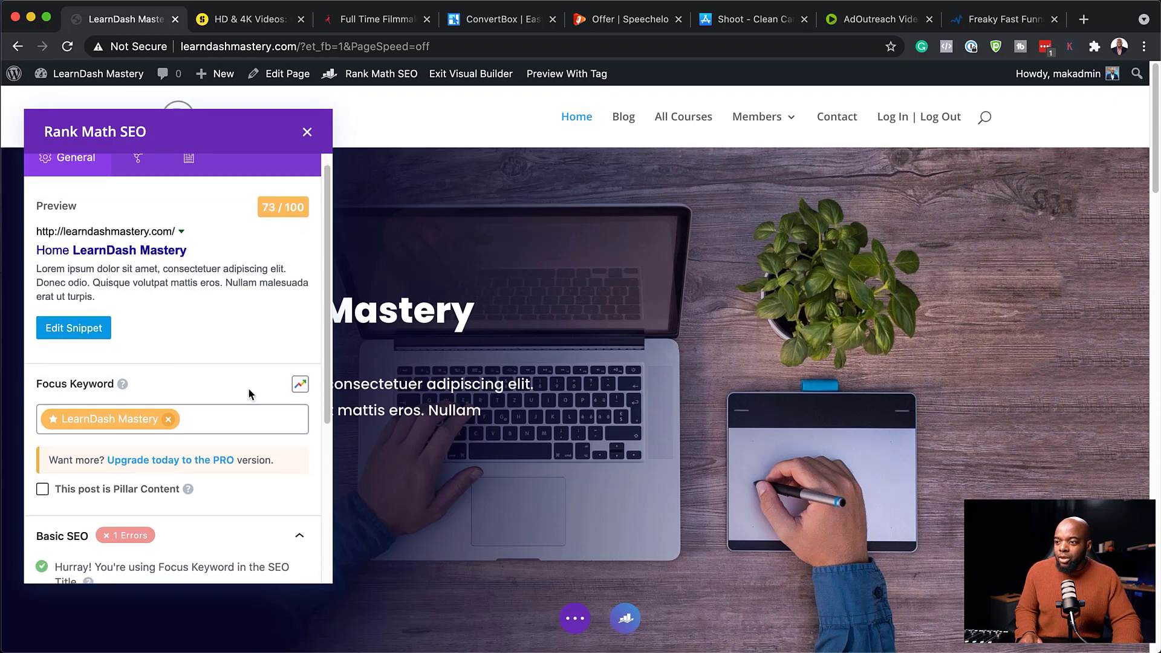
scroll(250, 394, down, 8)
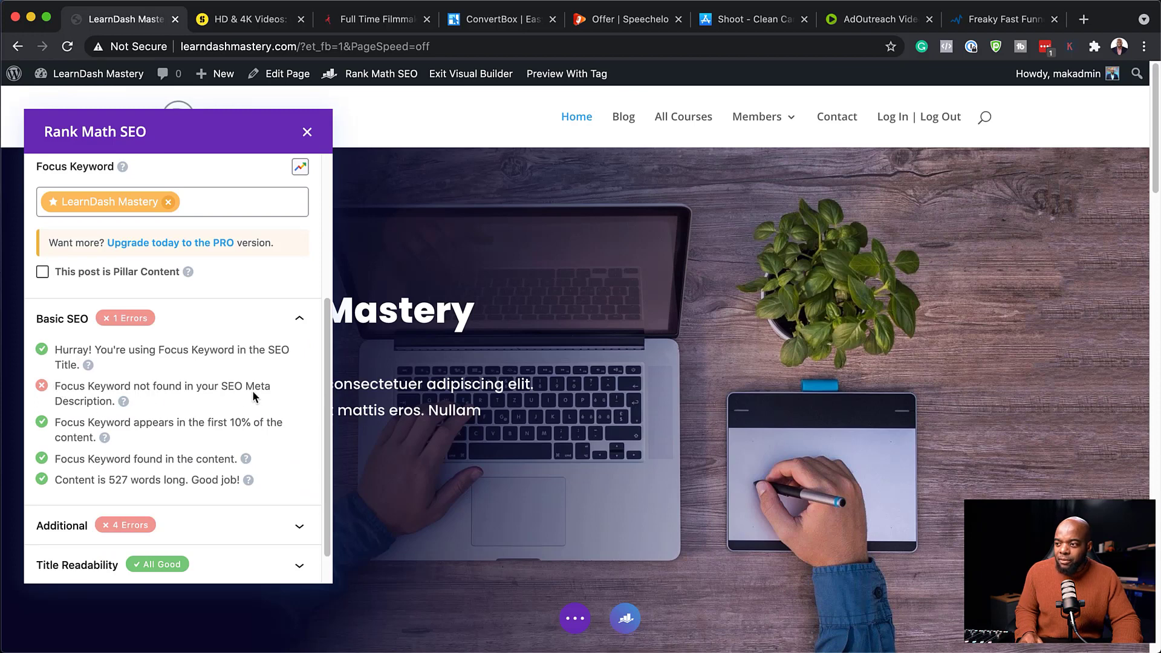
scroll(156, 398, up, 8)
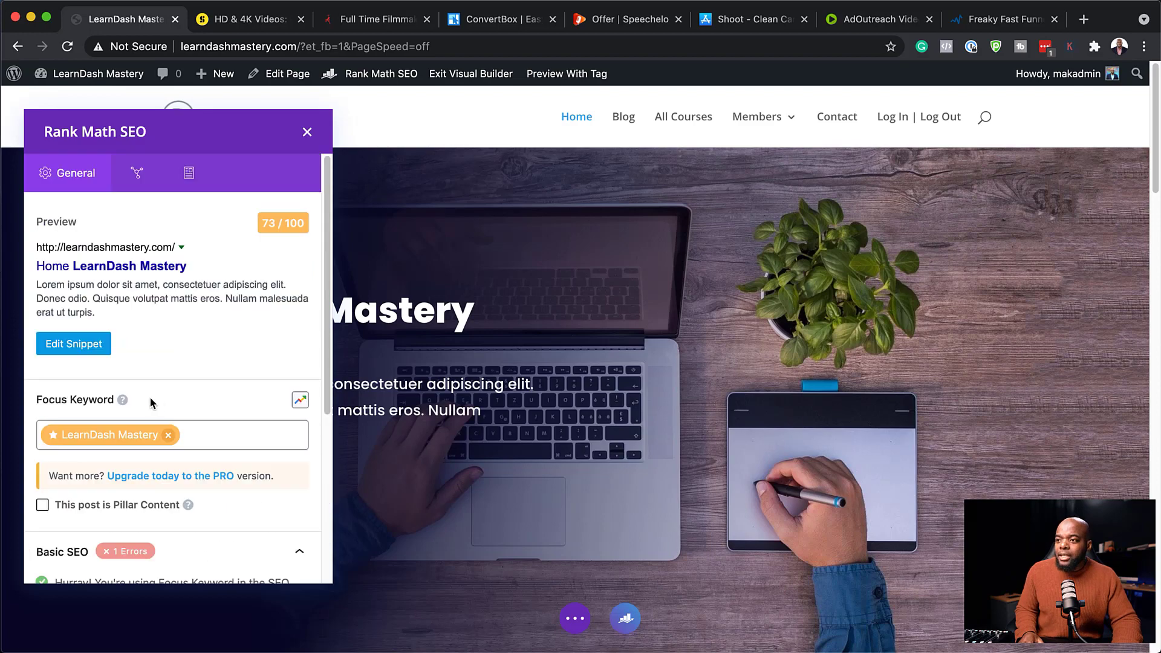
click(87, 351)
click(514, 355)
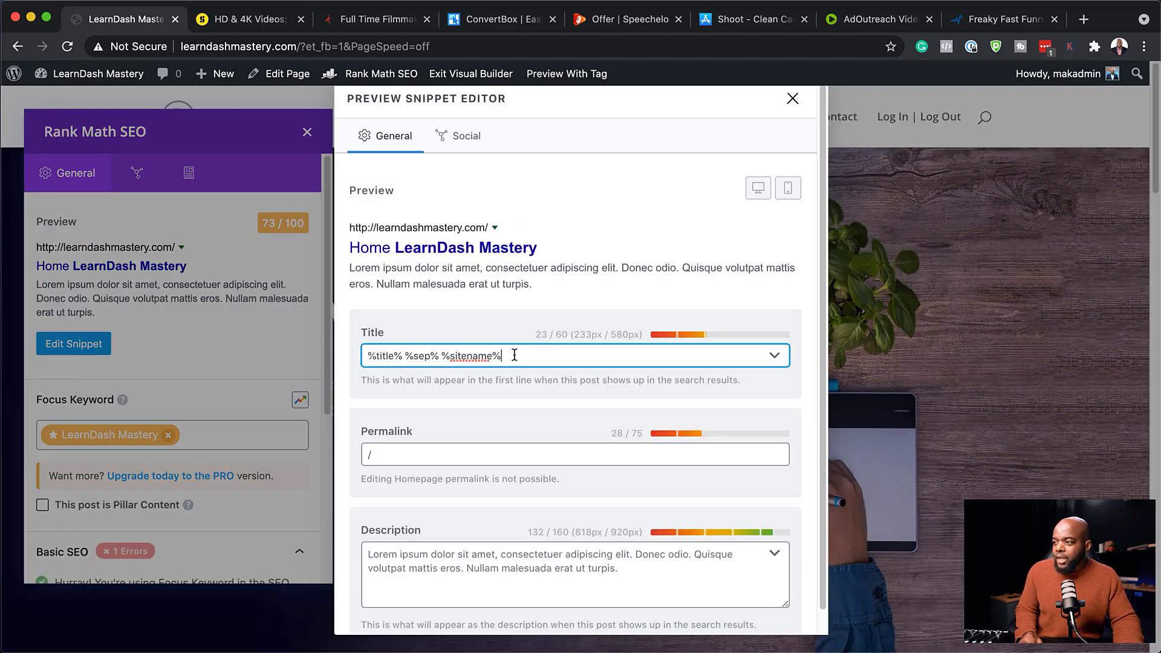
triple_click(514, 355)
text(LearnDash Mastery)
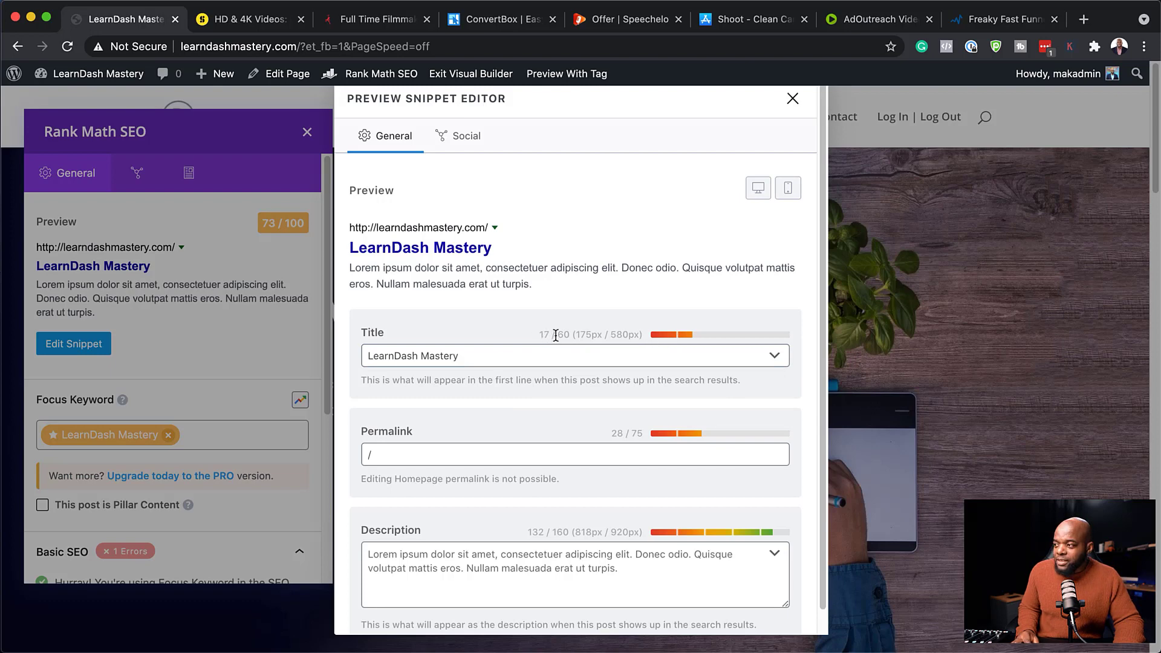
click(393, 368)
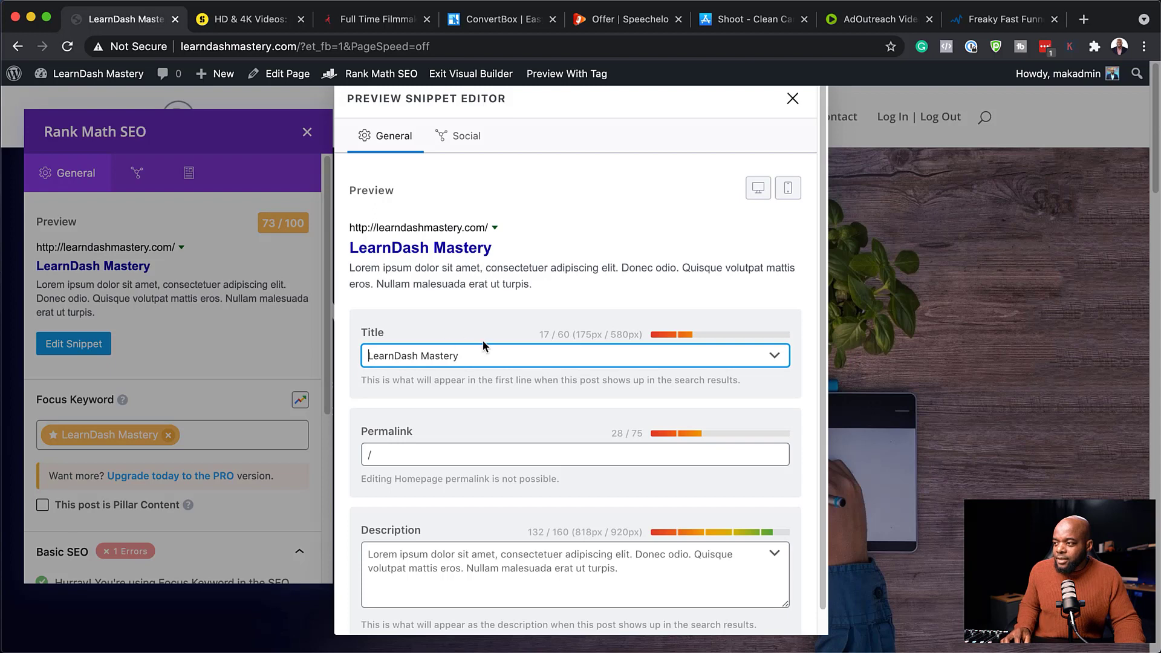
text(is a resource for course creators)
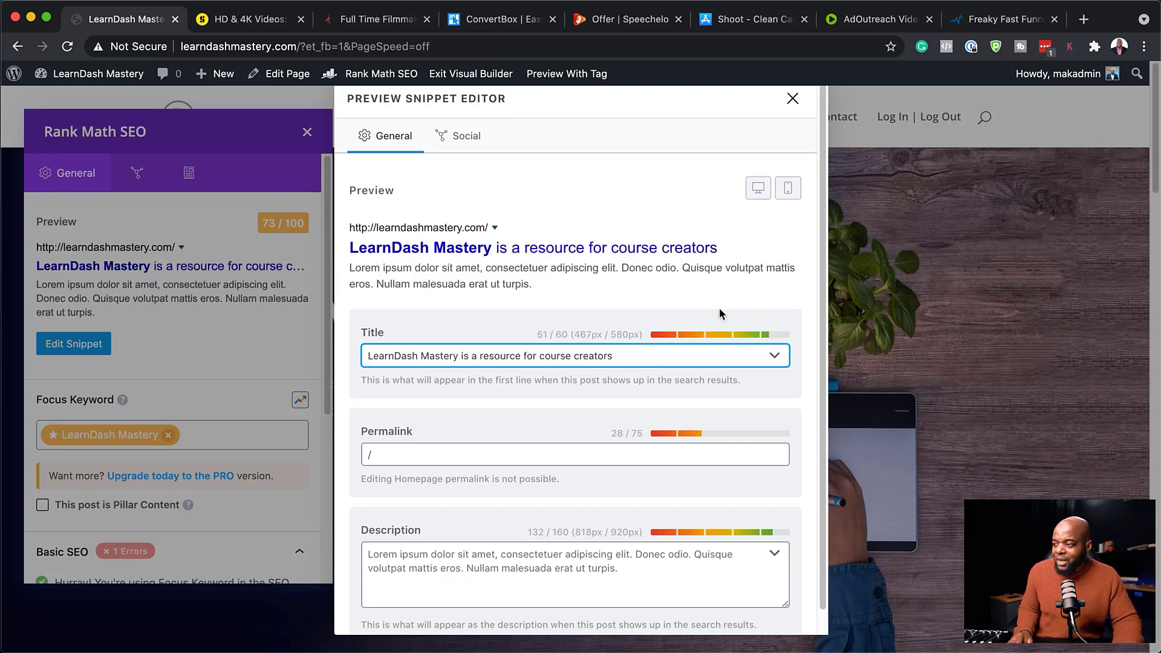
Replace the snippet description with "LearnDash Mastery is a resource for course creators. Learn how to create profitable online courses even if you are a beginner.".
scroll(499, 409, down, 1)
scroll(499, 406, down, 1)
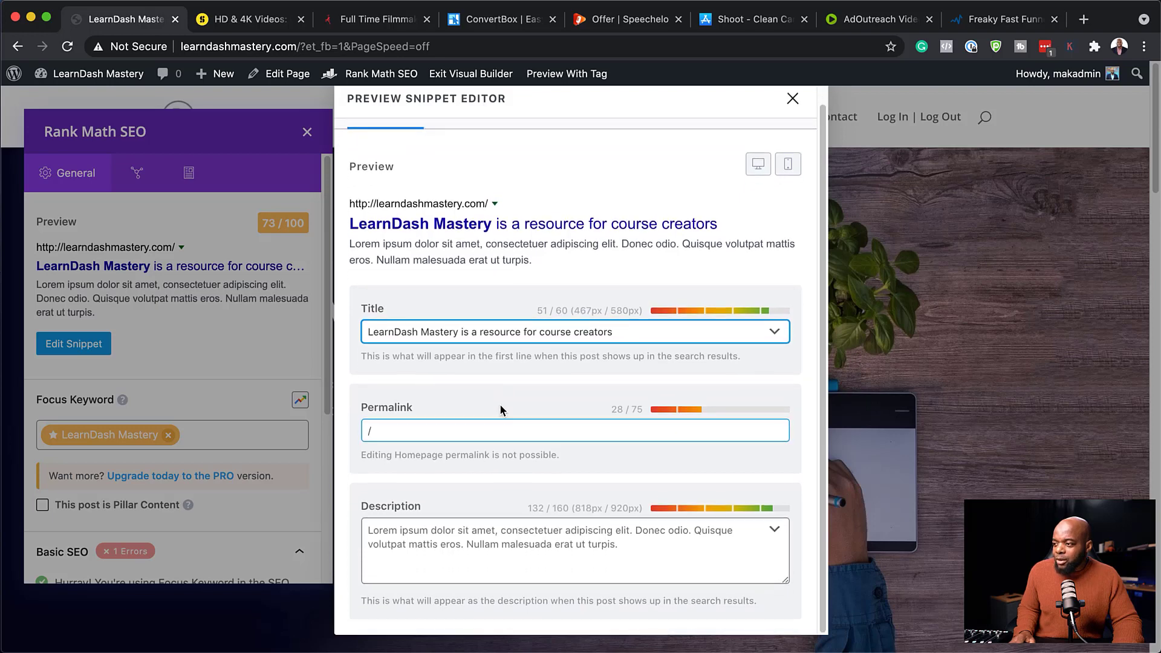
click(369, 531)
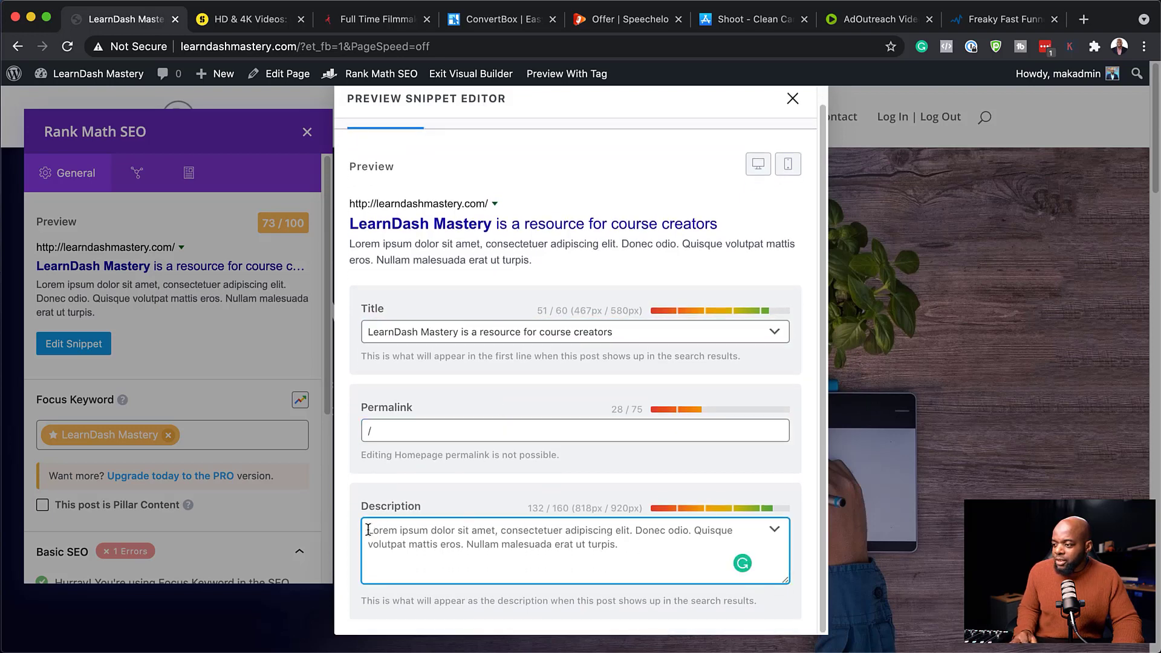
key(super+a)
text(LearnDash Mastery is a resource for course creators)
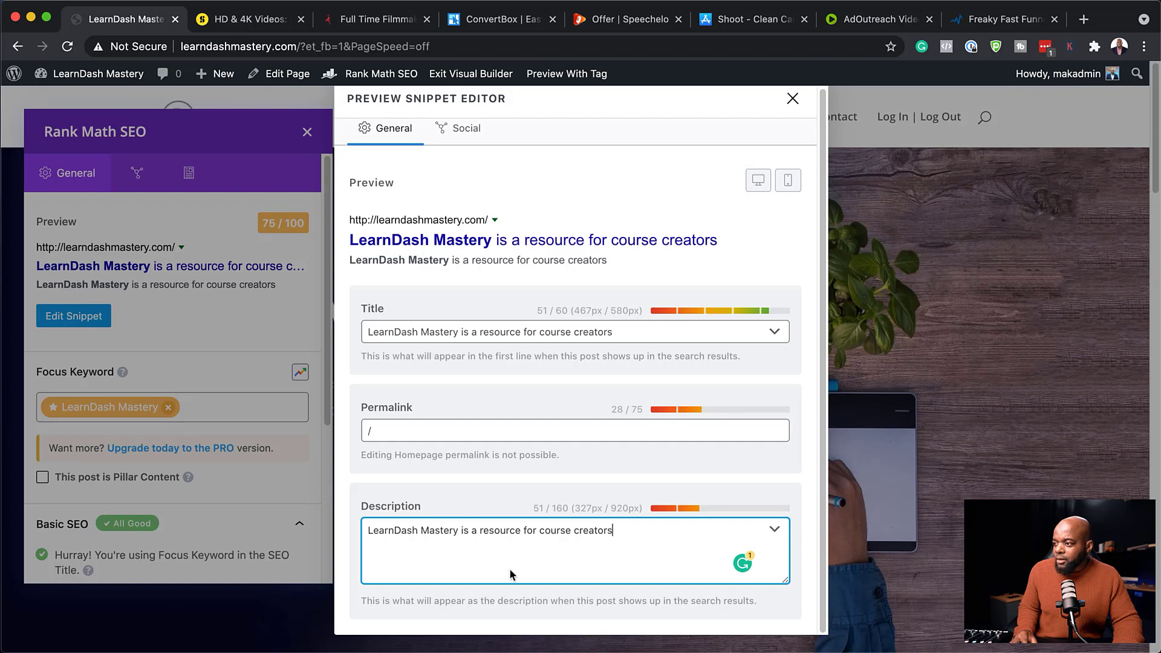
text(. Learn how to create profitable online courses even if you are a beginner.)
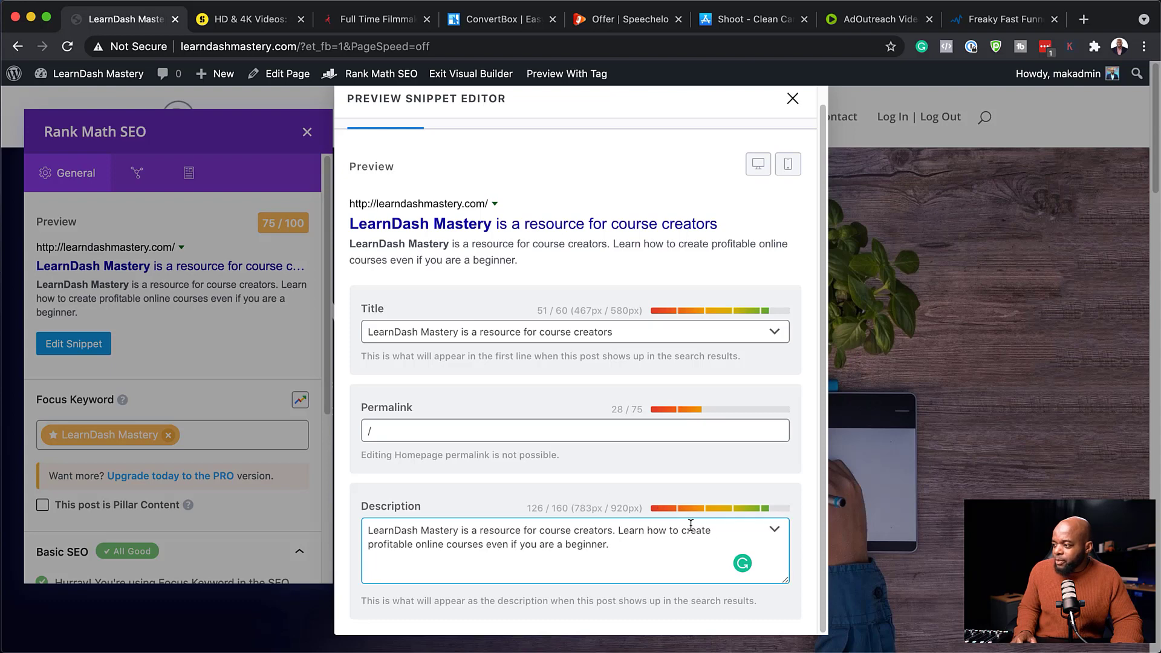
Close the snippet editor and review the home page's Basic SEO and Additional checks.
click(387, 437)
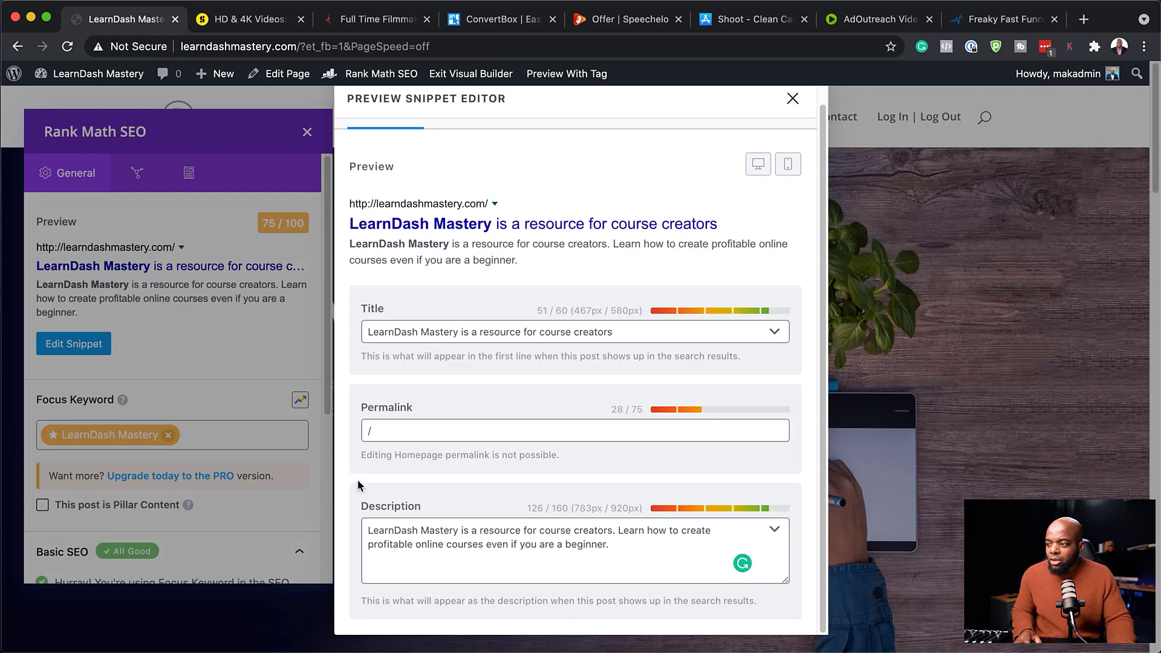
click(792, 99)
scroll(233, 376, down, 1)
scroll(234, 376, down, 5)
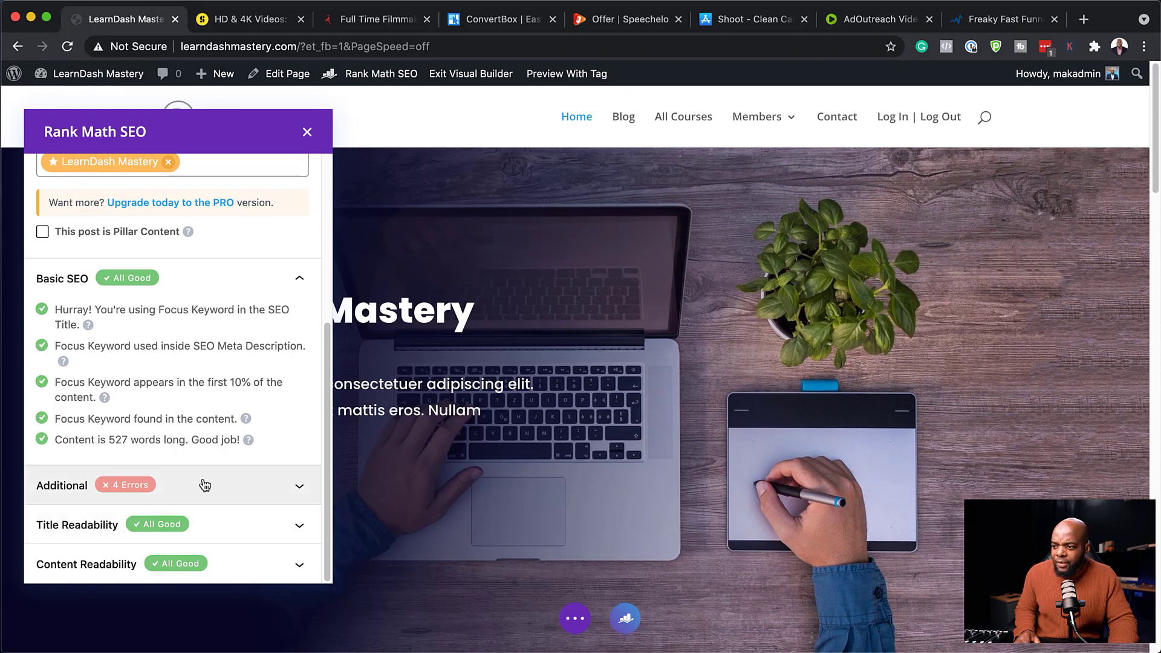
click(237, 489)
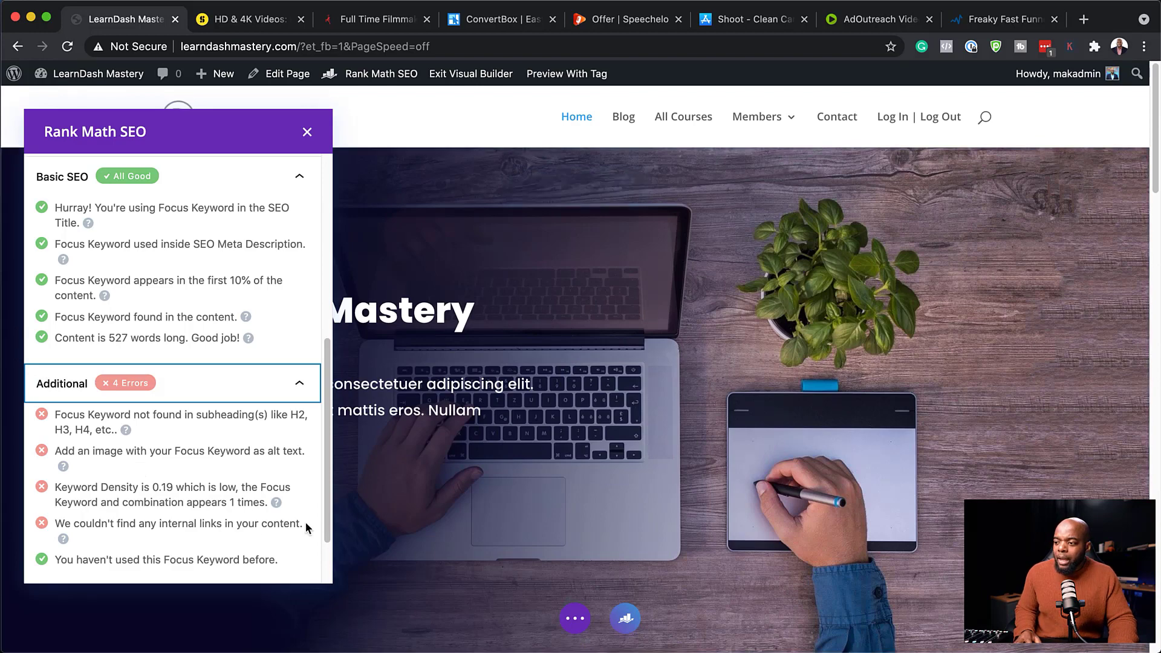
click(299, 384)
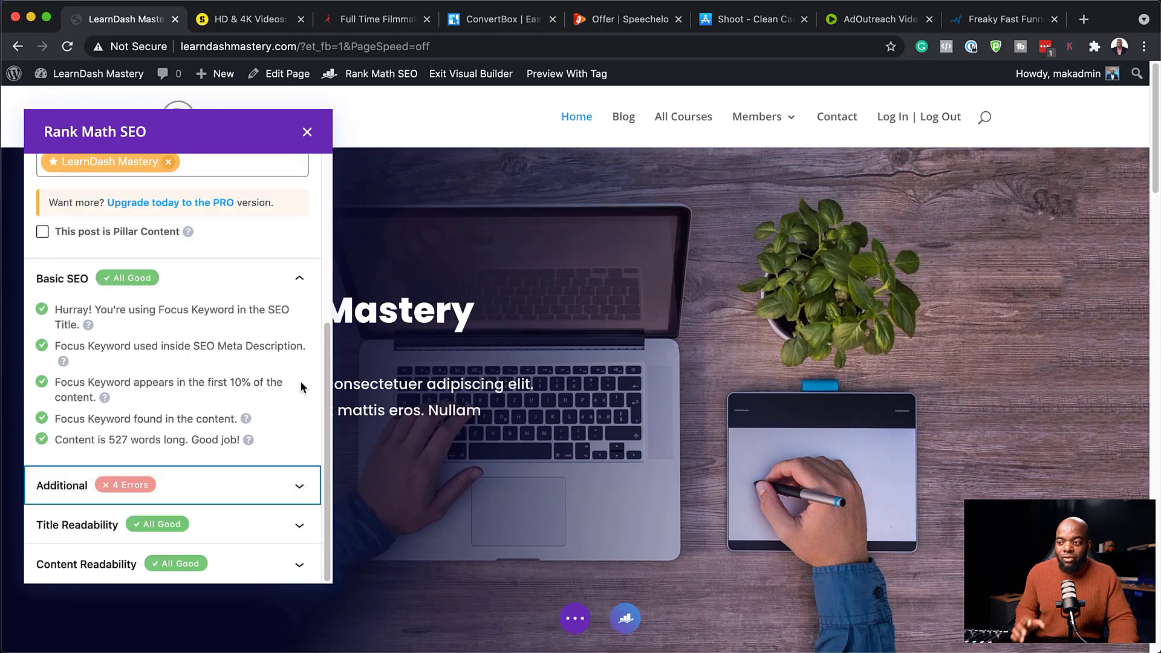
scroll(266, 384, up, 5)
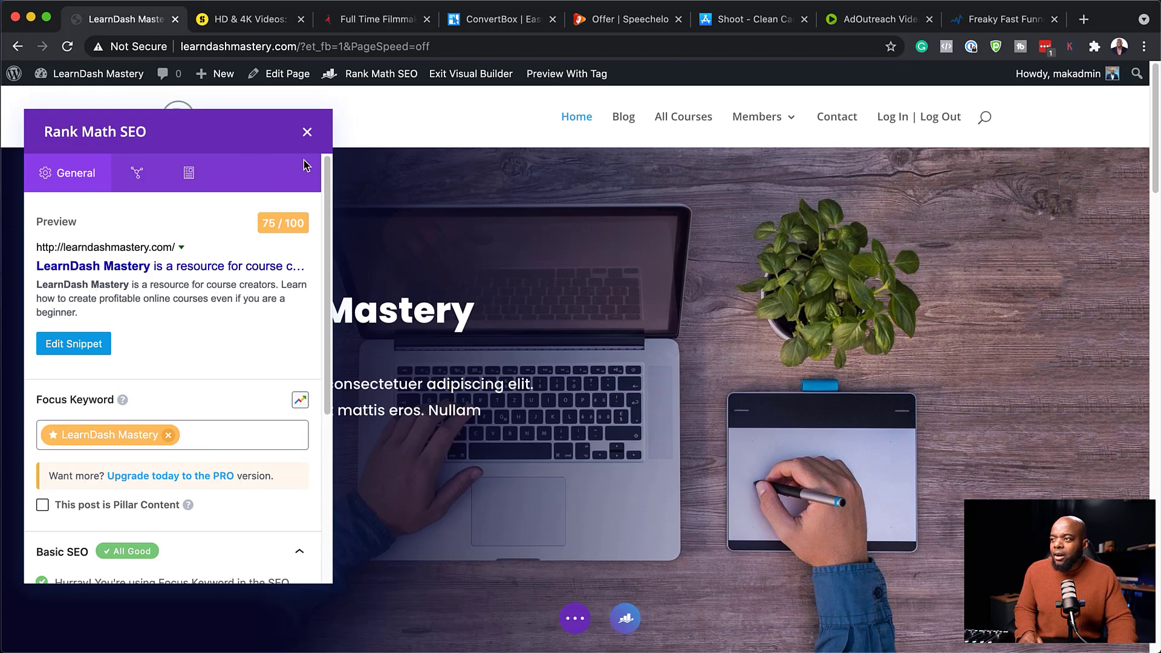
Leave the page's visual builder and open the Rank Math dashboard.
click(307, 134)
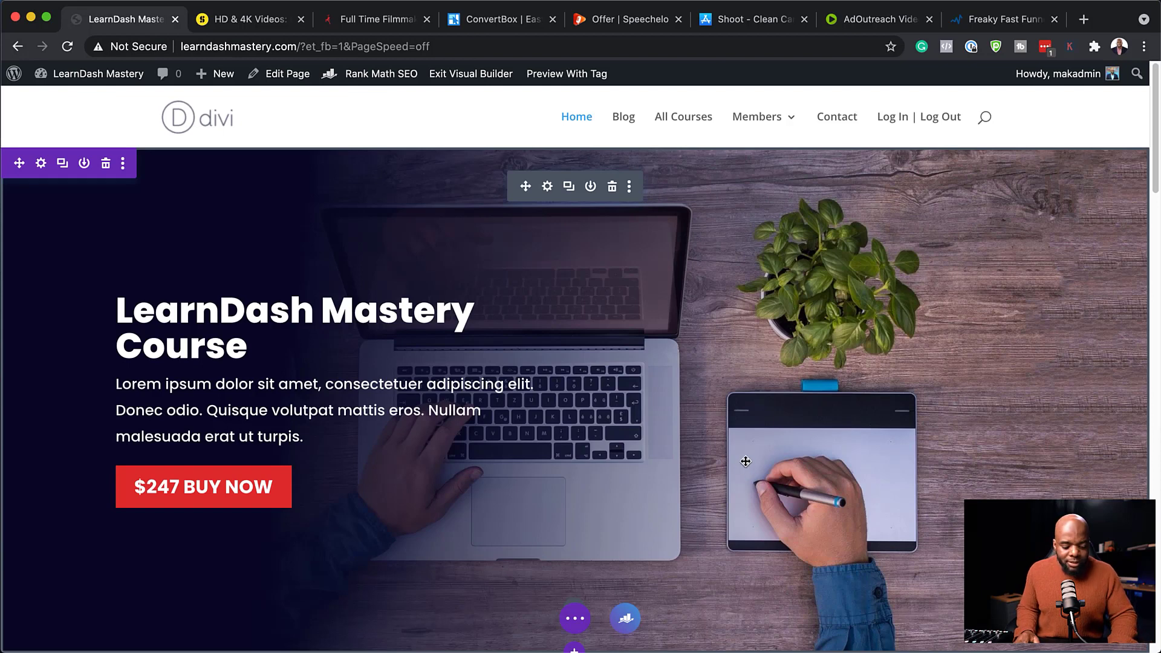
click(471, 73)
mouse_move(363, 85)
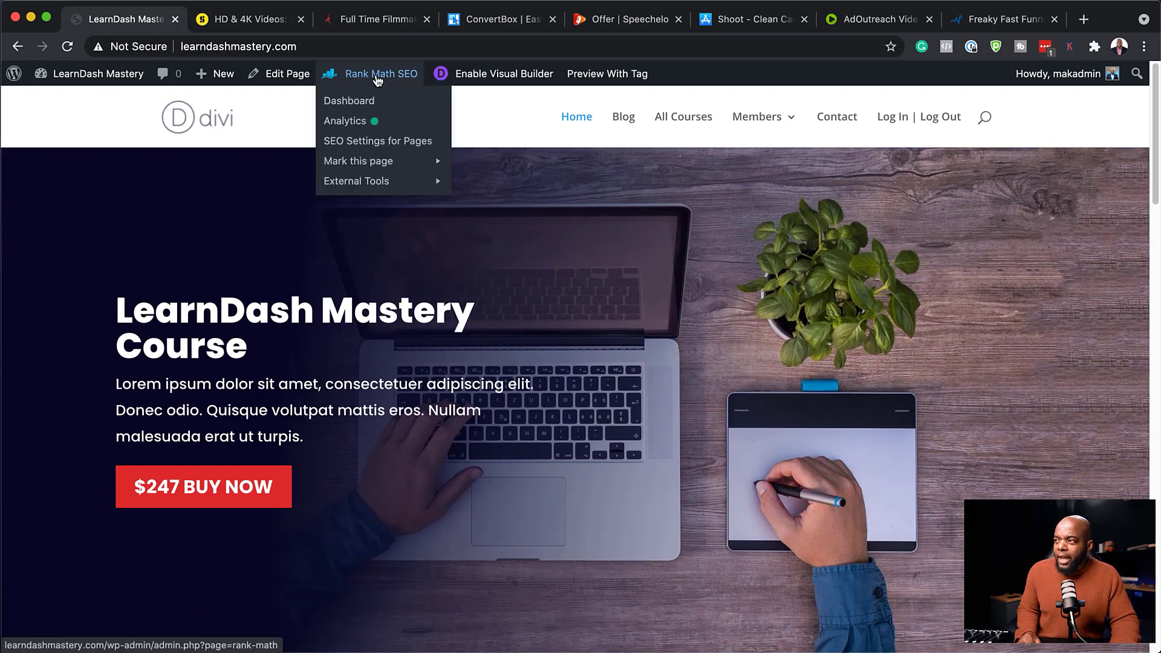
click(356, 104)
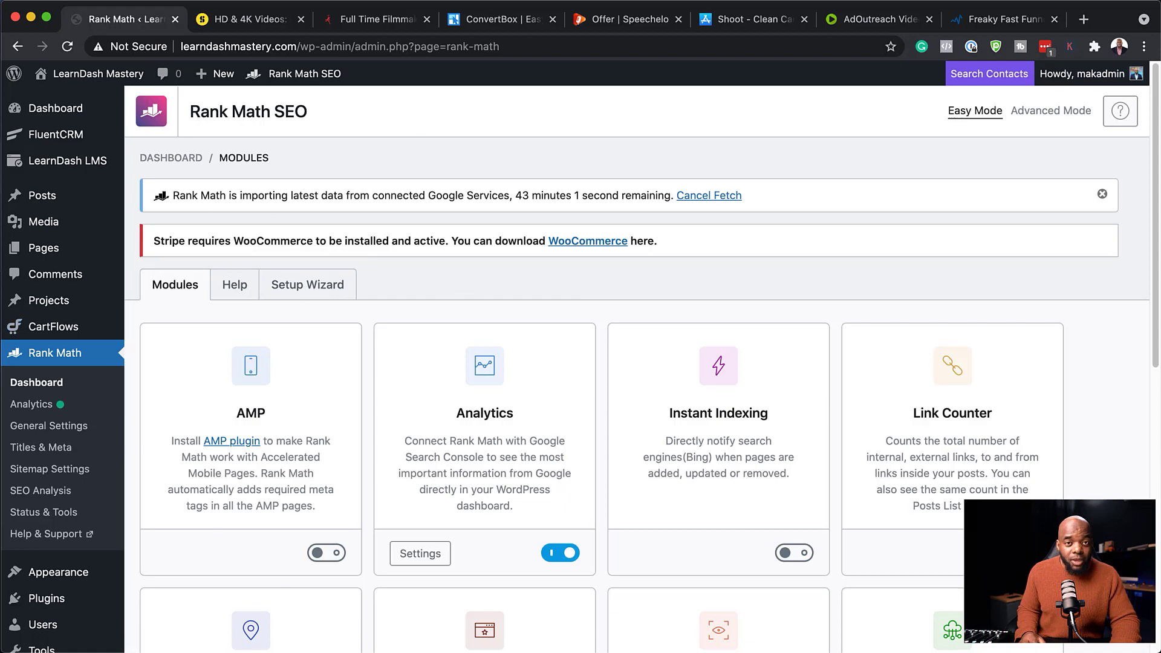
Examine the available Rank Math modules and which ones are enabled, down to Google Web Stories and WooCommerce.
scroll(655, 351, down, 3)
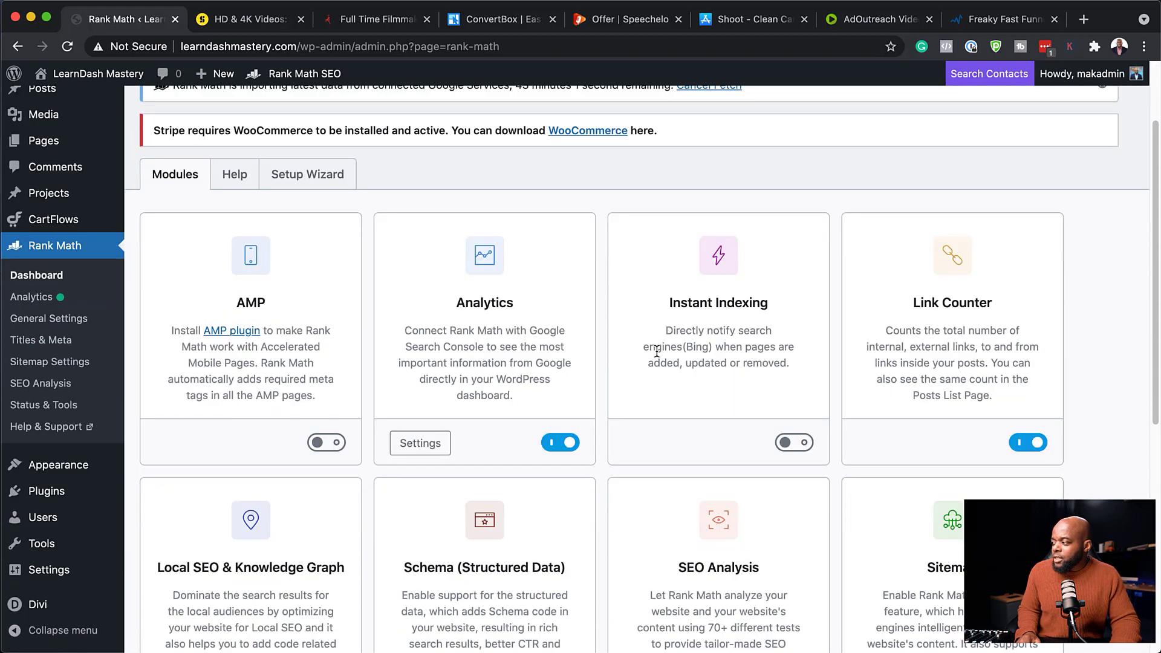
scroll(576, 388, down, 2)
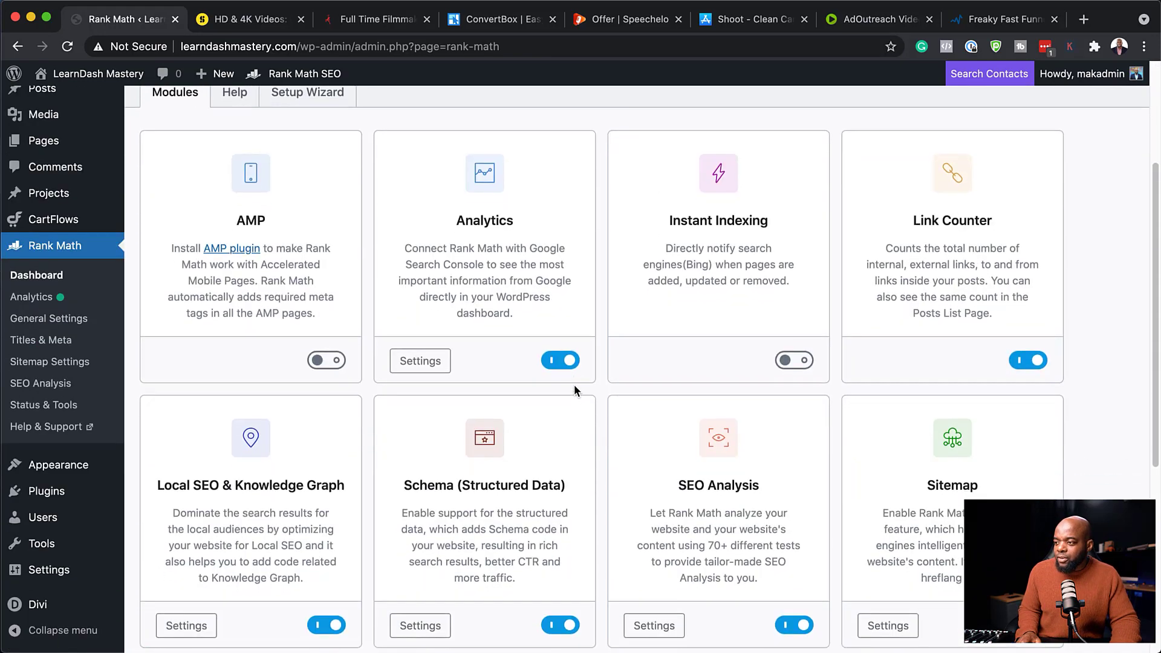
scroll(576, 390, down, 4)
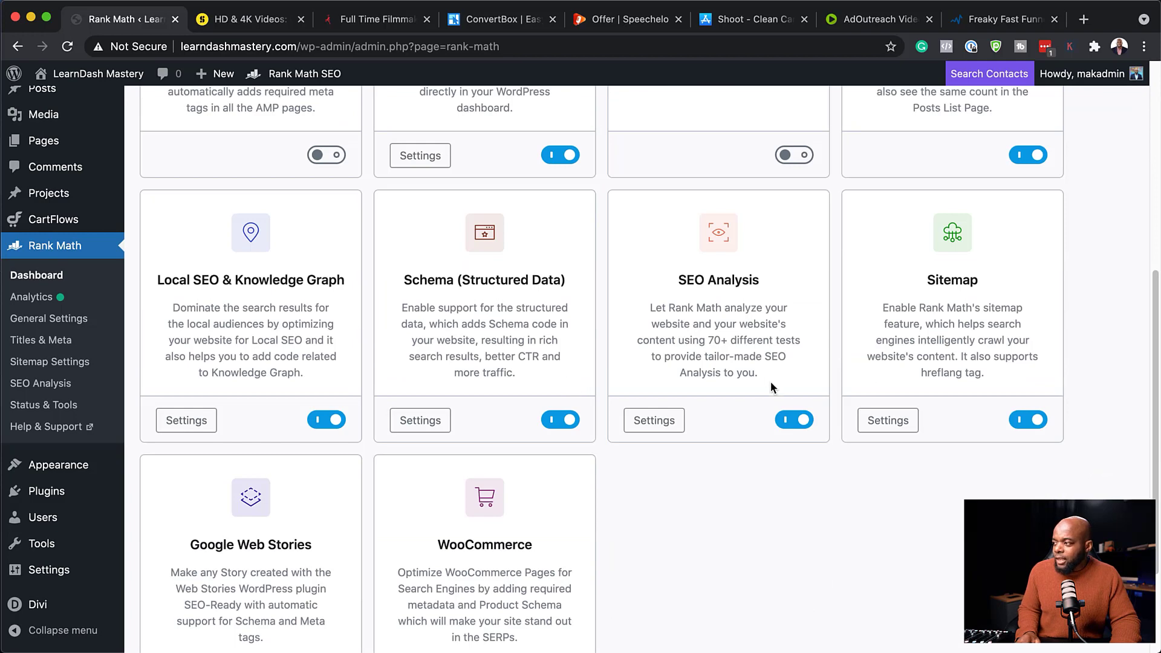
scroll(772, 387, down, 2)
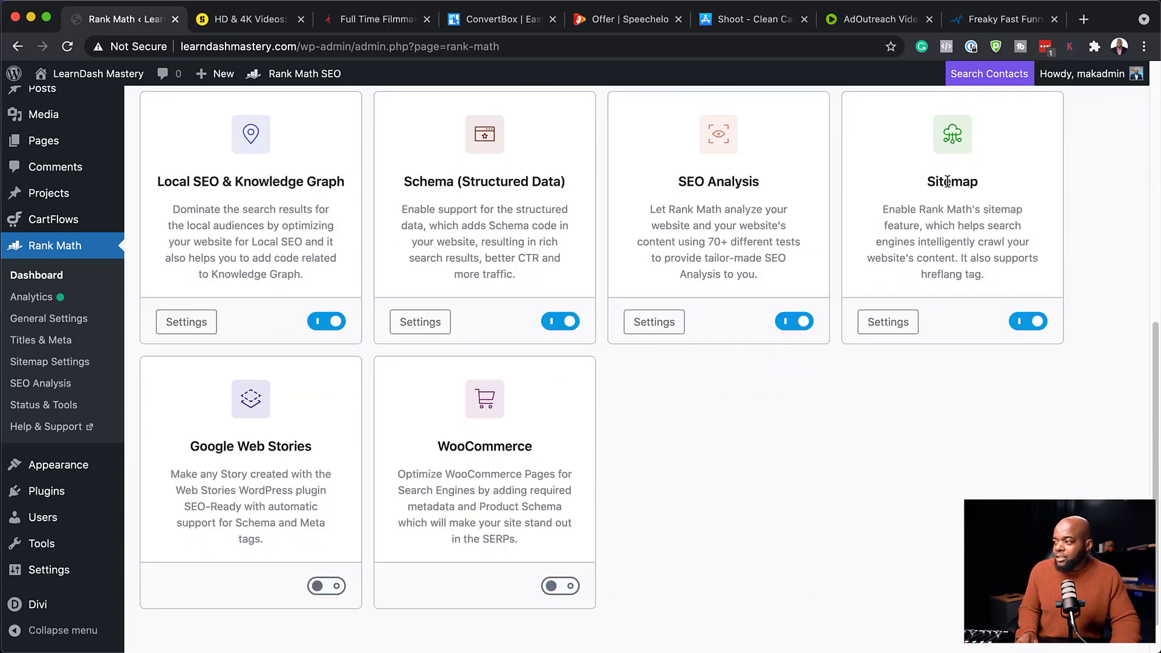
mouse_move(566, 592)
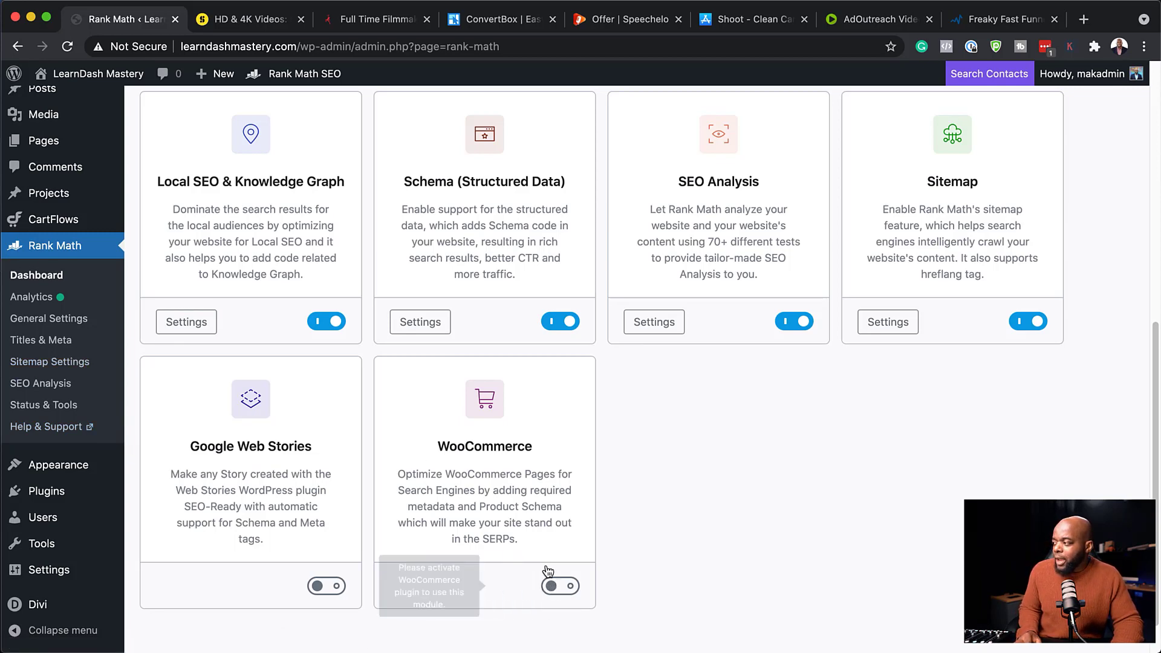
scroll(548, 571, up, 5)
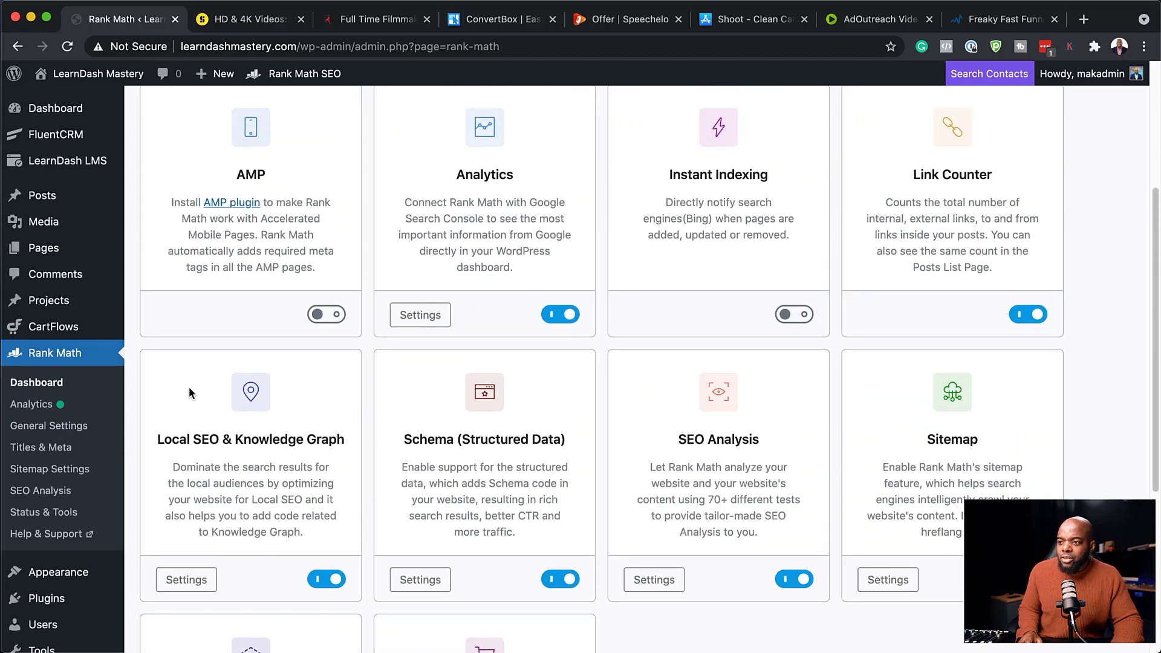
Review Rank Math's General Settings for Links, Webmaster Tools and Analytics.
click(59, 430)
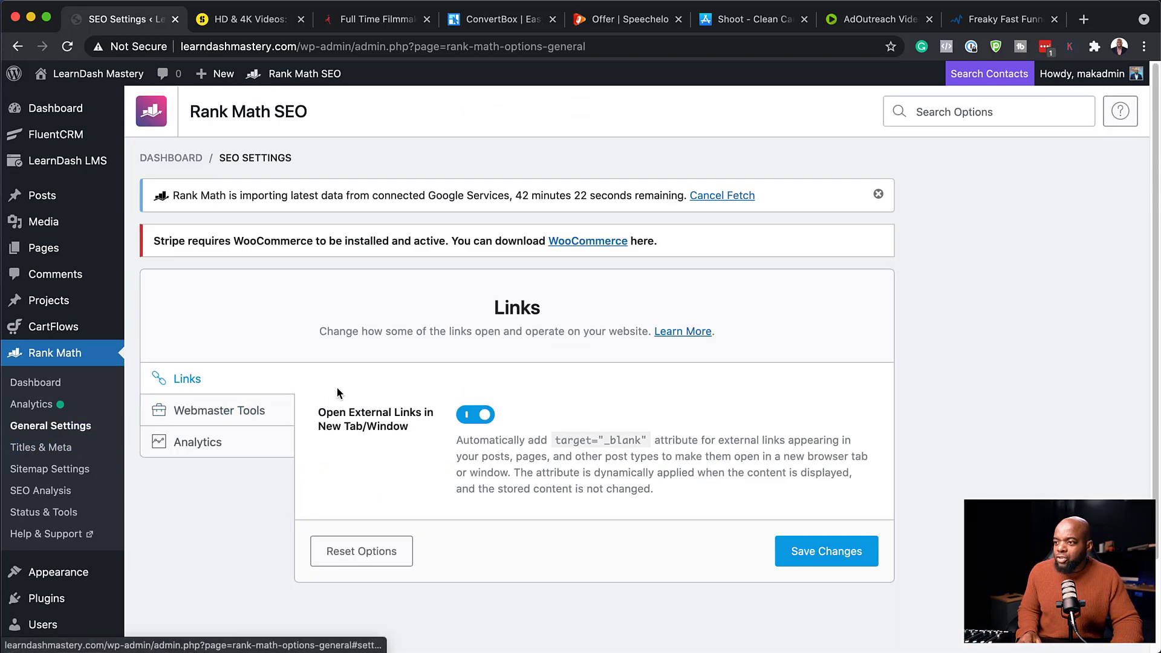
scroll(381, 348, down, 1)
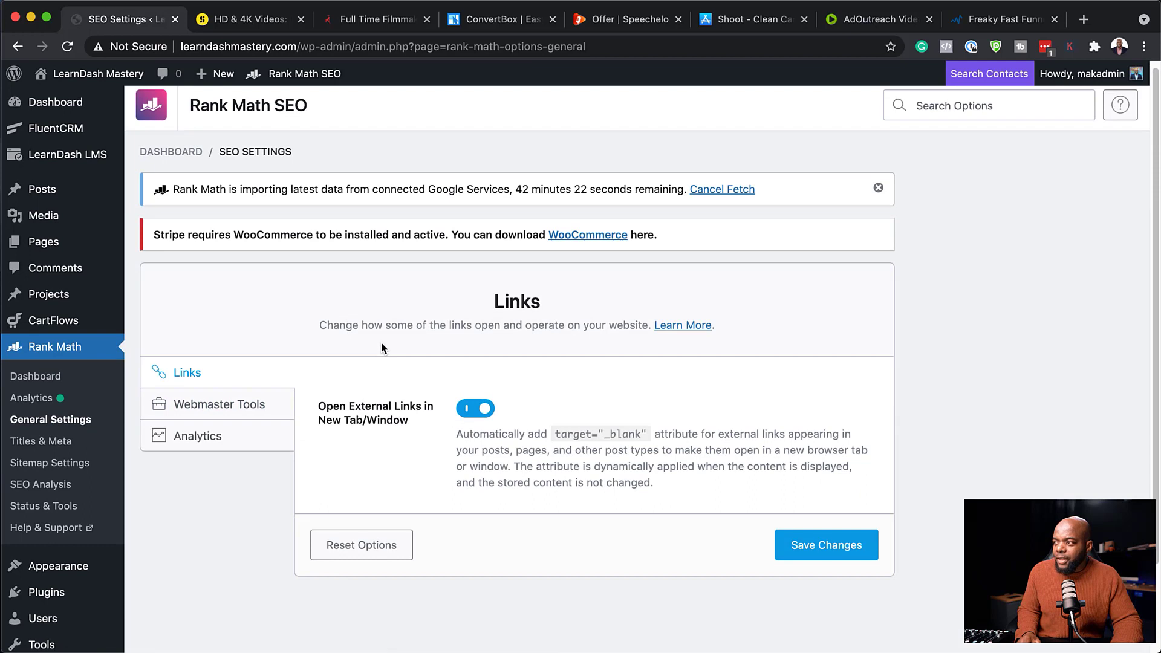
scroll(381, 348, down, 2)
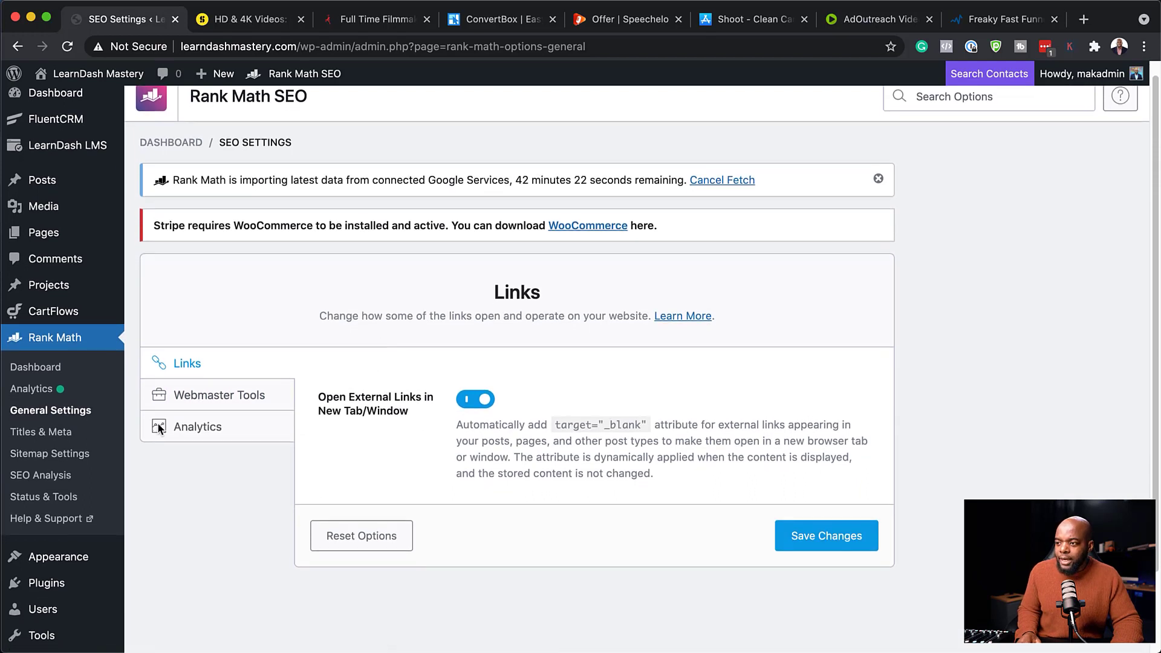
click(219, 397)
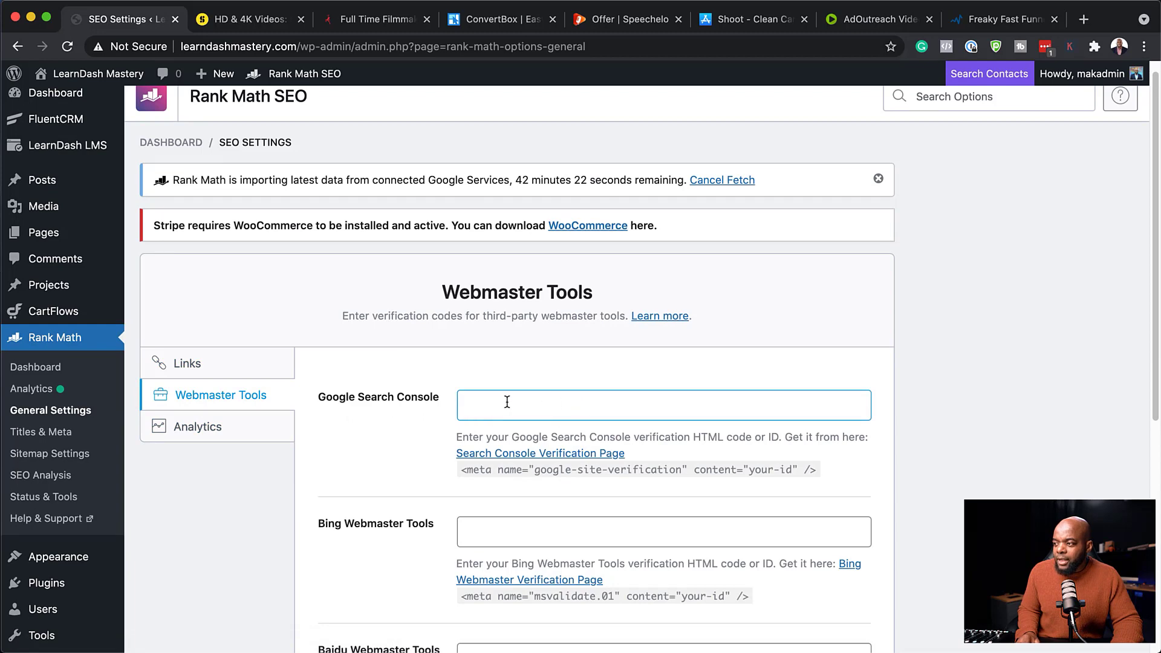
scroll(405, 451, down, 5)
click(203, 277)
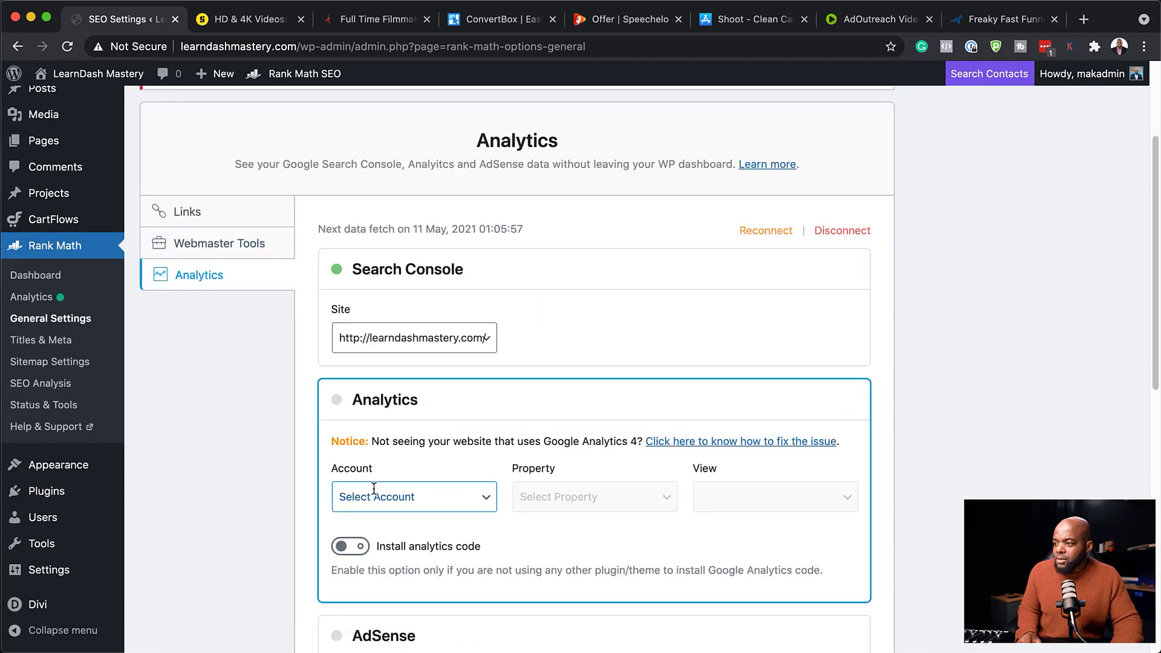
scroll(570, 392, down, 2)
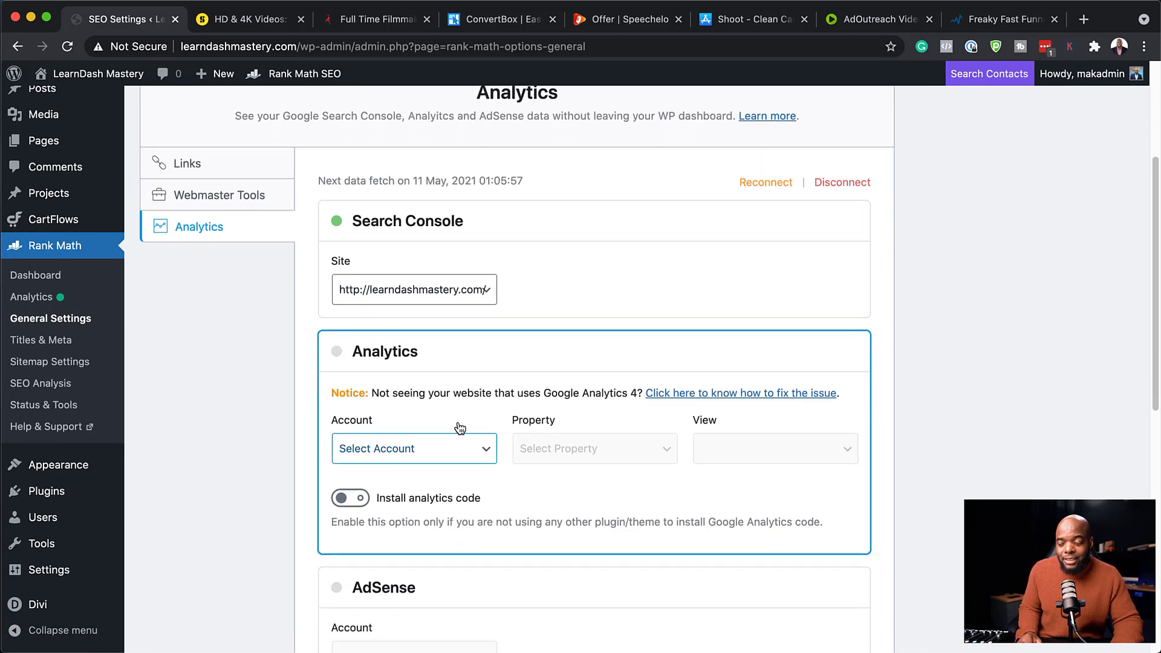
In the Global Meta settings of Titles & Meta, set the separator character to the vertical bar "|".
click(61, 341)
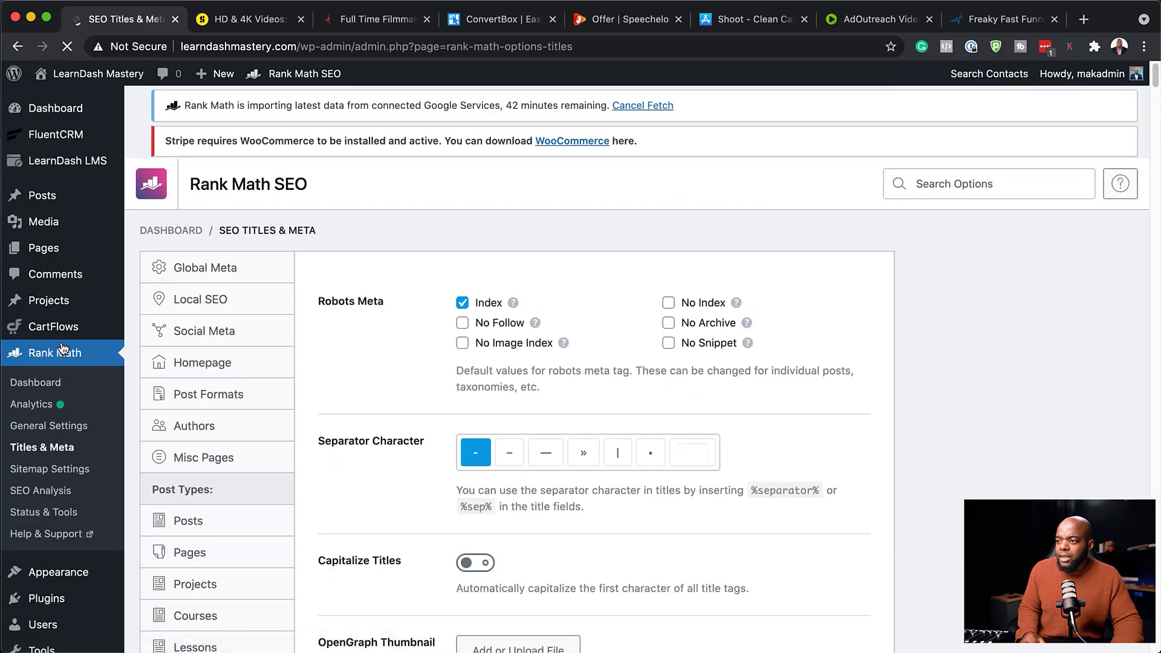
scroll(400, 376, down, 1)
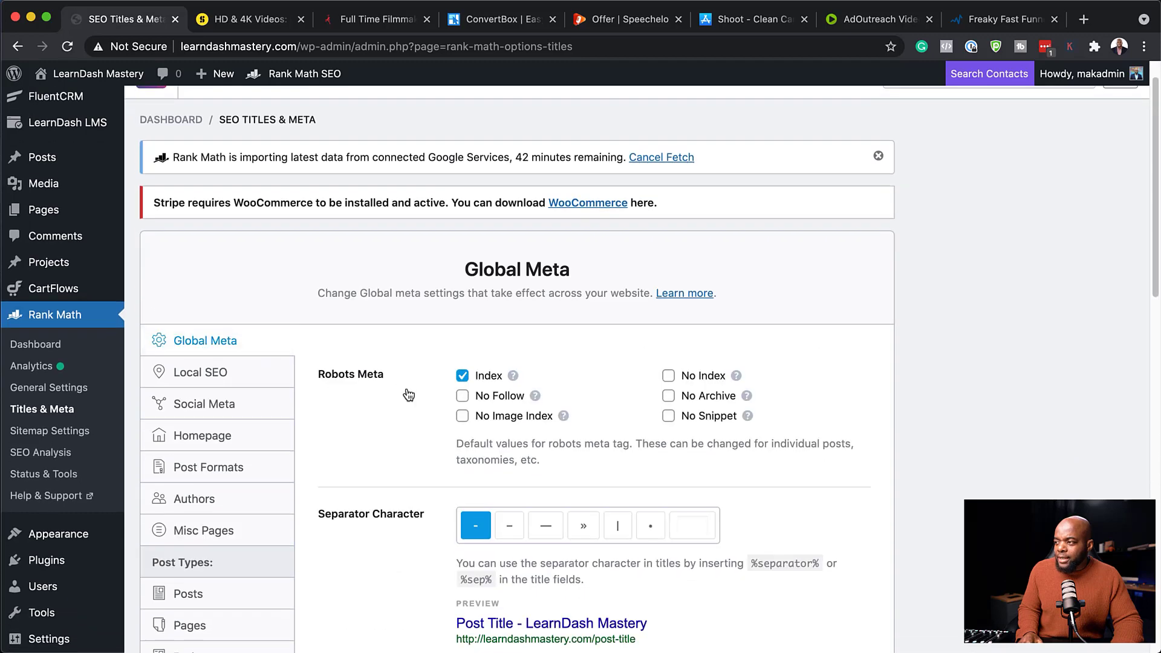
scroll(409, 395, up, 1)
scroll(844, 360, down, 3)
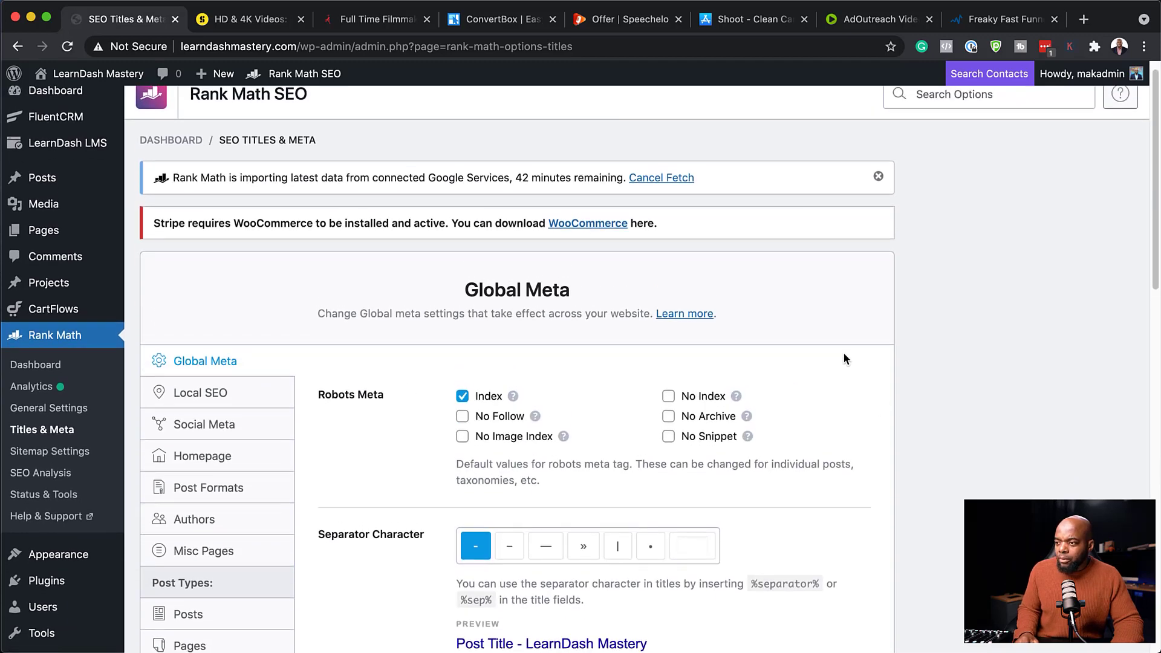
scroll(844, 358, down, 1)
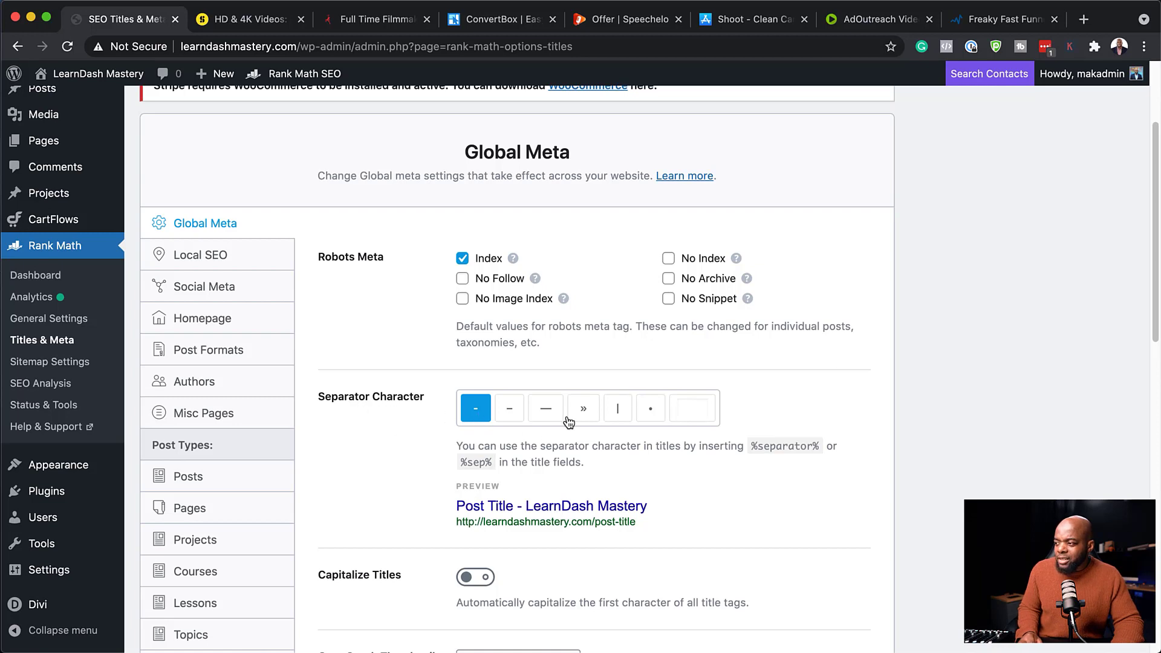
click(619, 415)
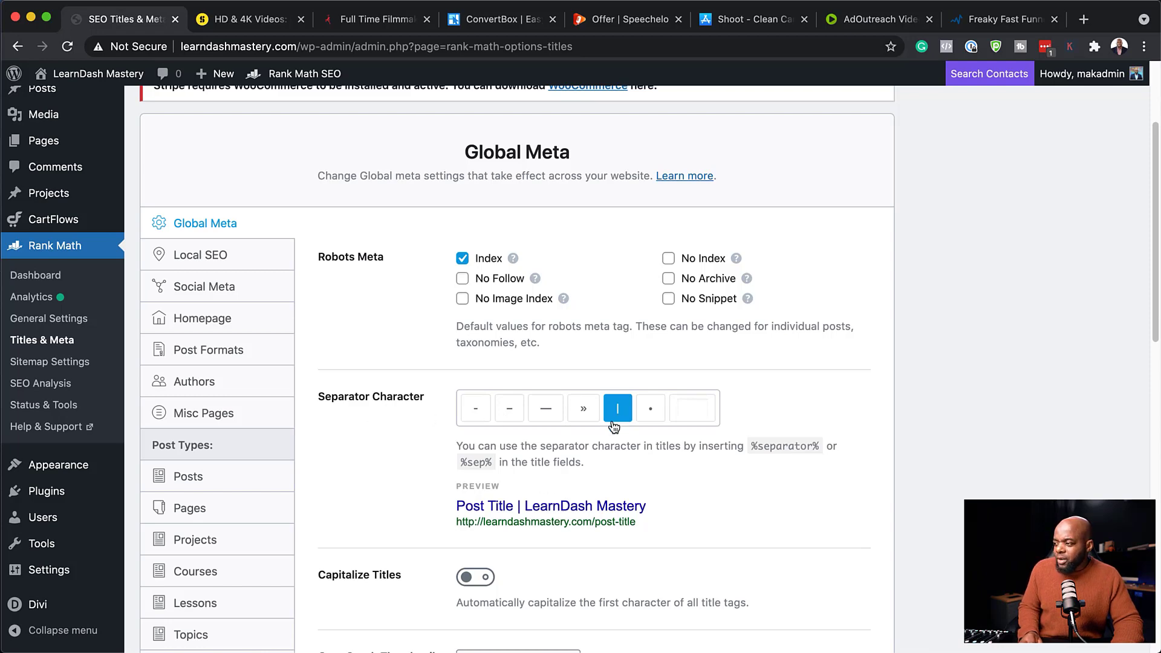
Enable Capitalize Titles and save the Global Meta settings.
scroll(410, 484, down, 3)
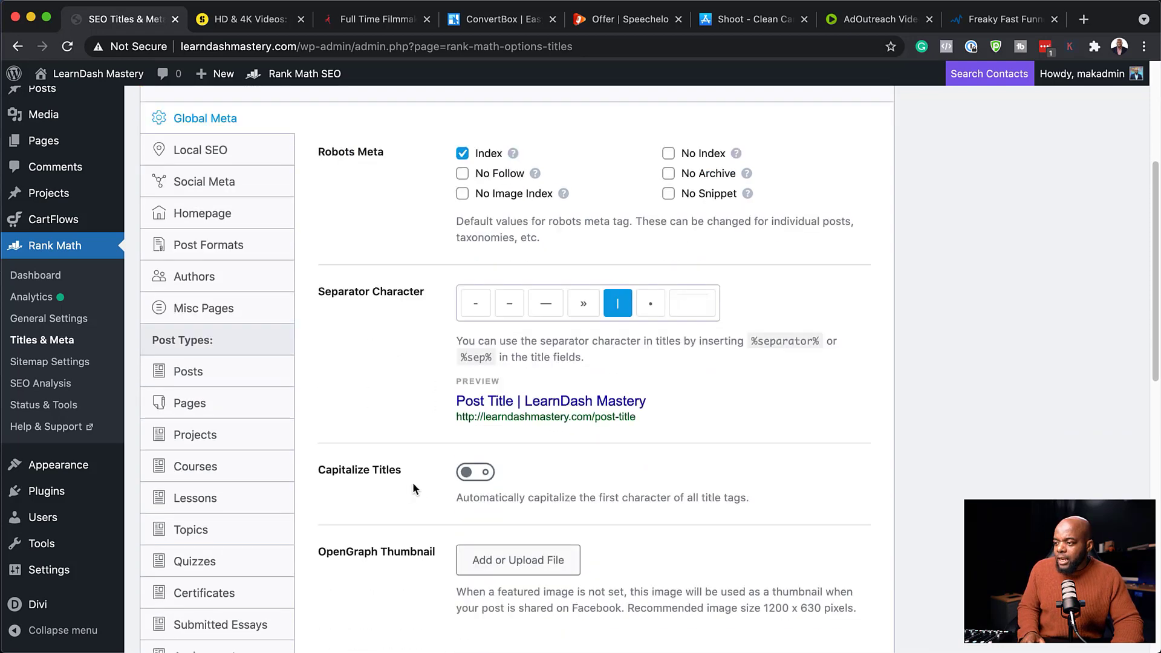
click(479, 472)
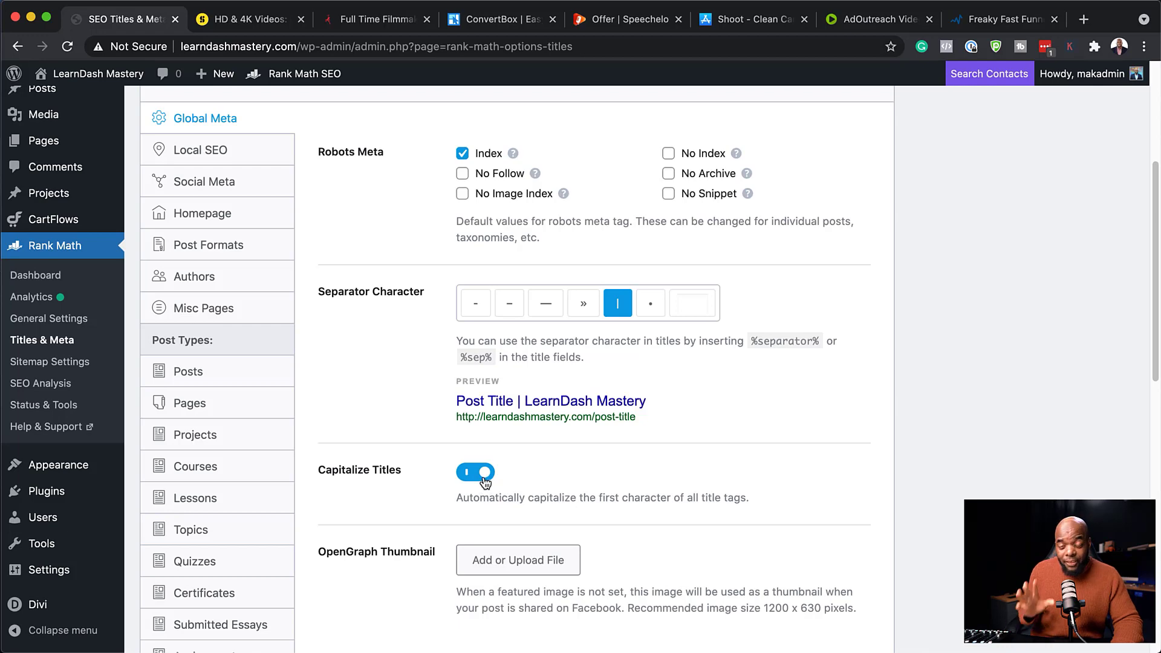
scroll(384, 488, down, 5)
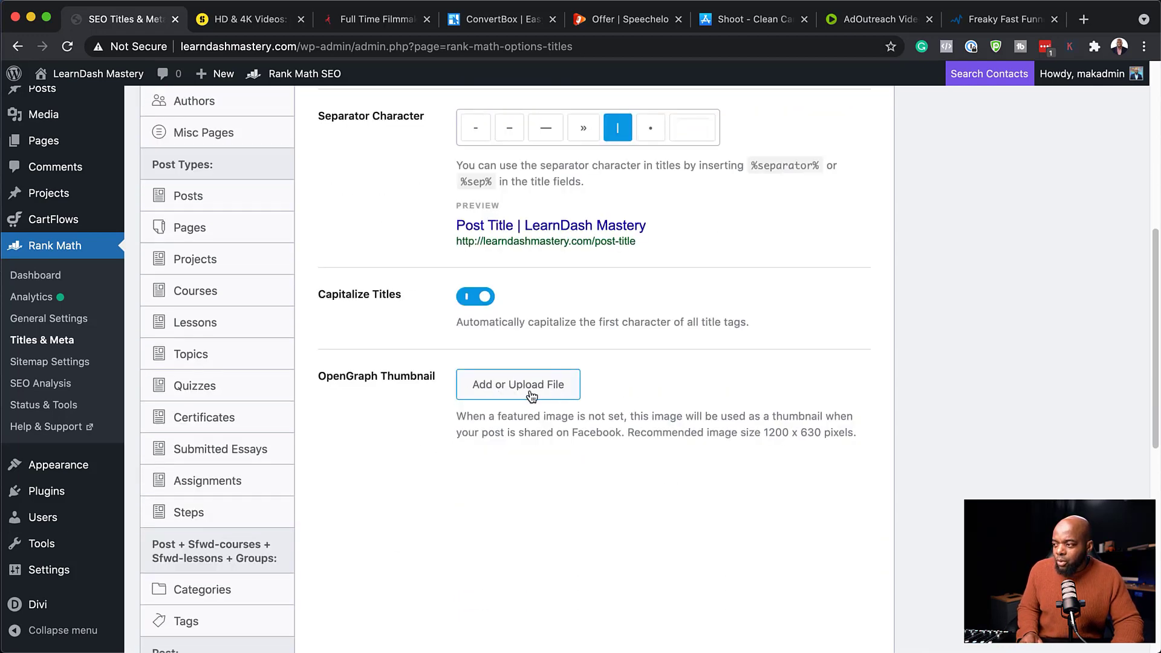
scroll(432, 459, down, 15)
scroll(435, 460, up, 13)
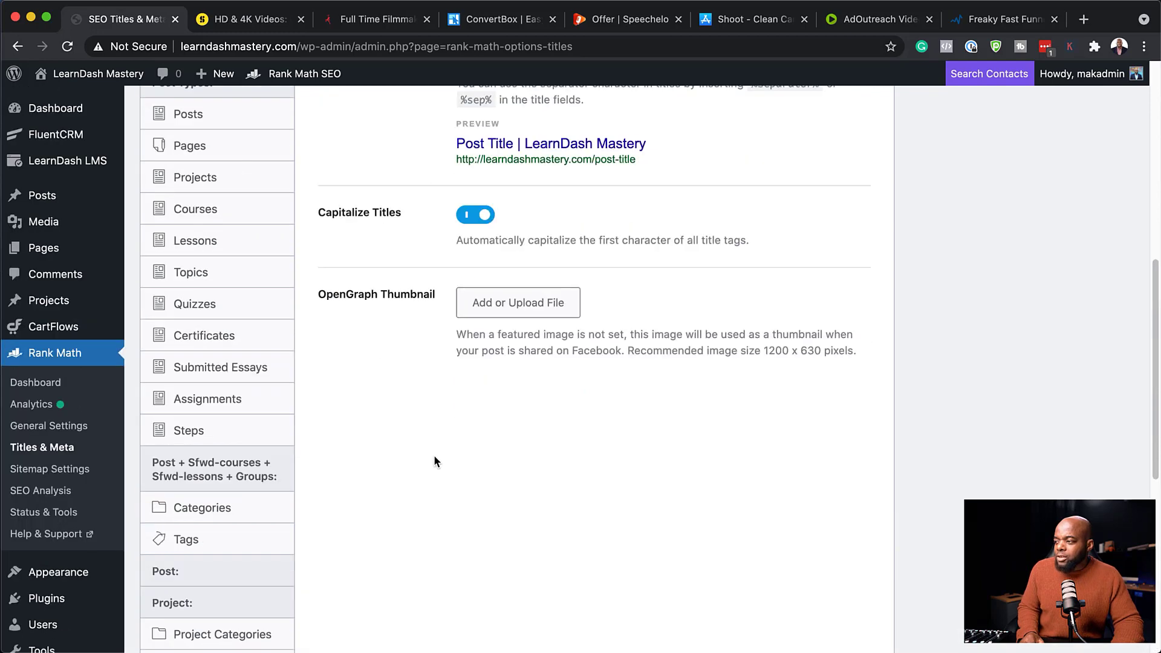
scroll(435, 455, down, 13)
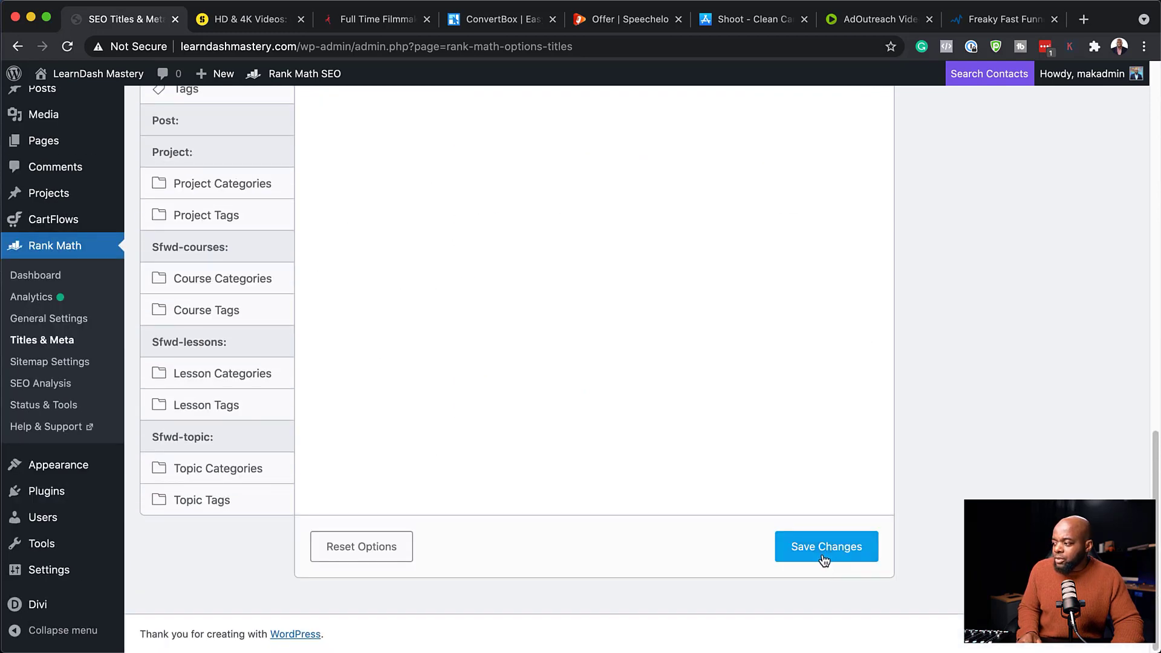
click(824, 553)
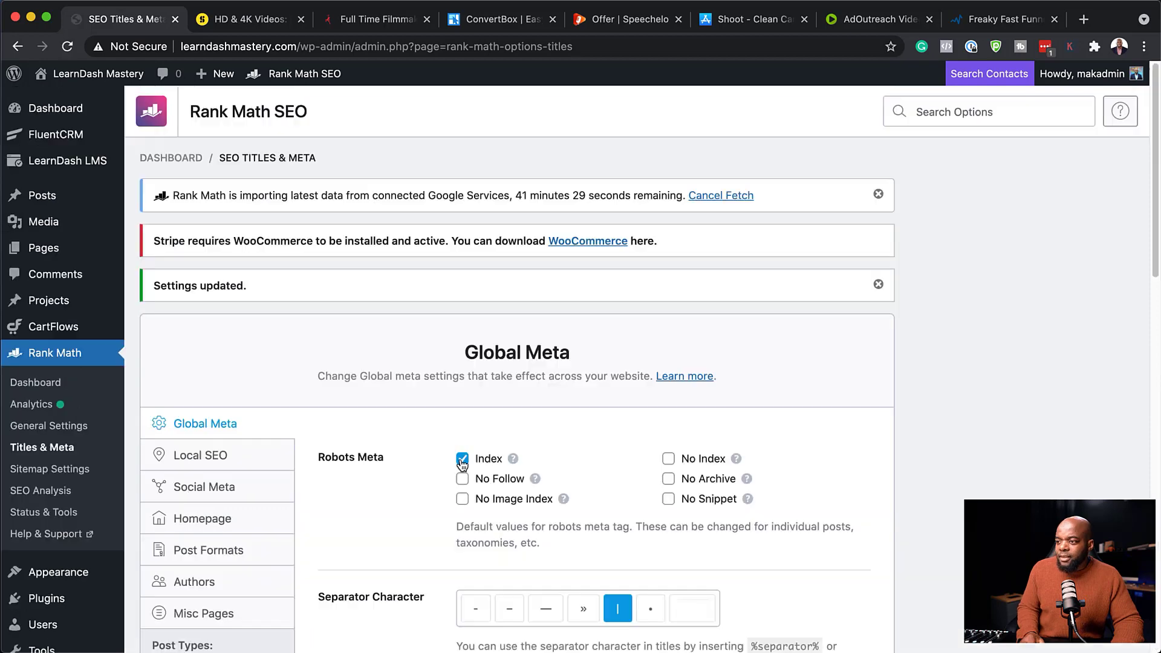
Review the Local SEO settings in Titles & Meta, including Person or Company, Name, Logo, URL, Email and Phone.
scroll(460, 458, down, 3)
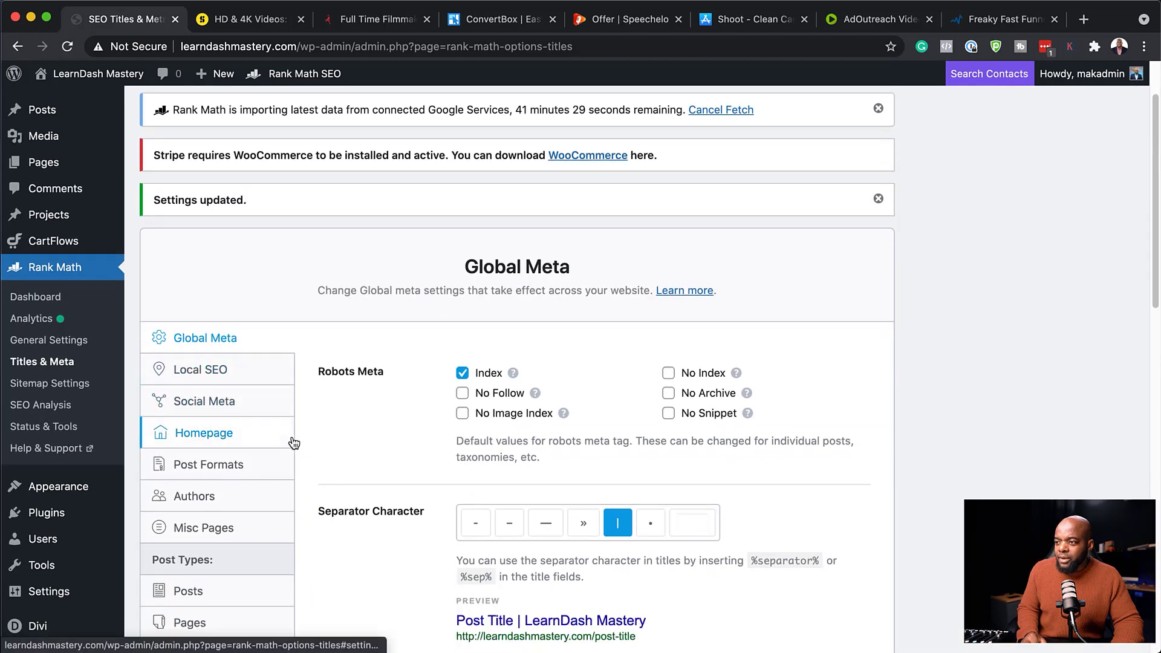
click(209, 376)
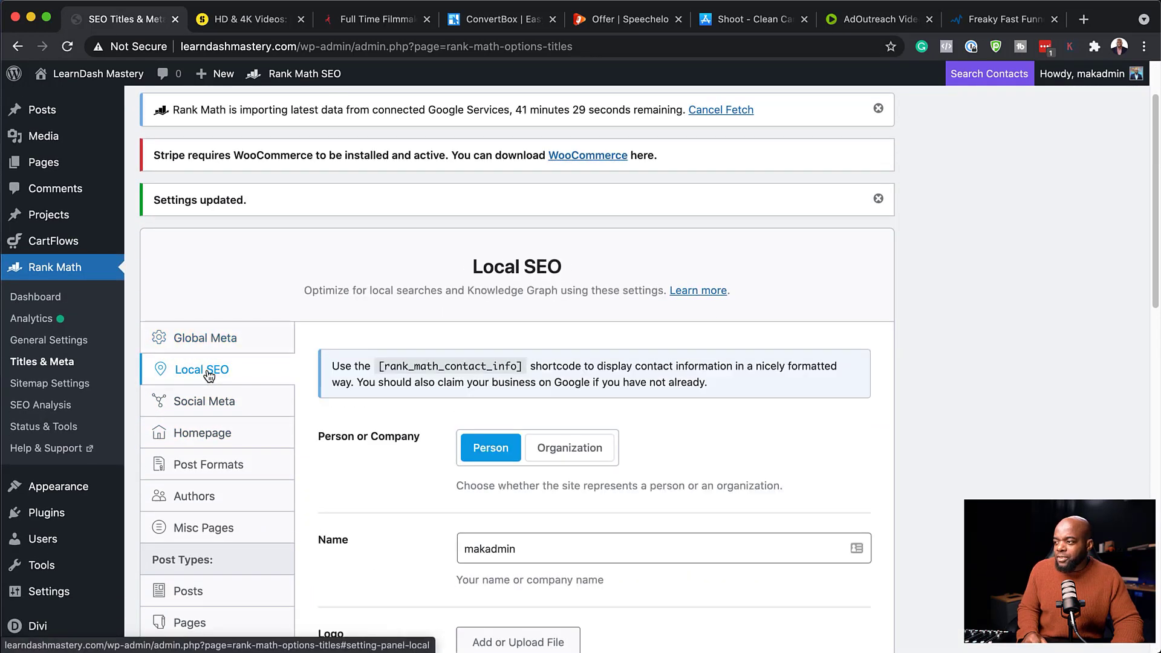
scroll(404, 444, down, 3)
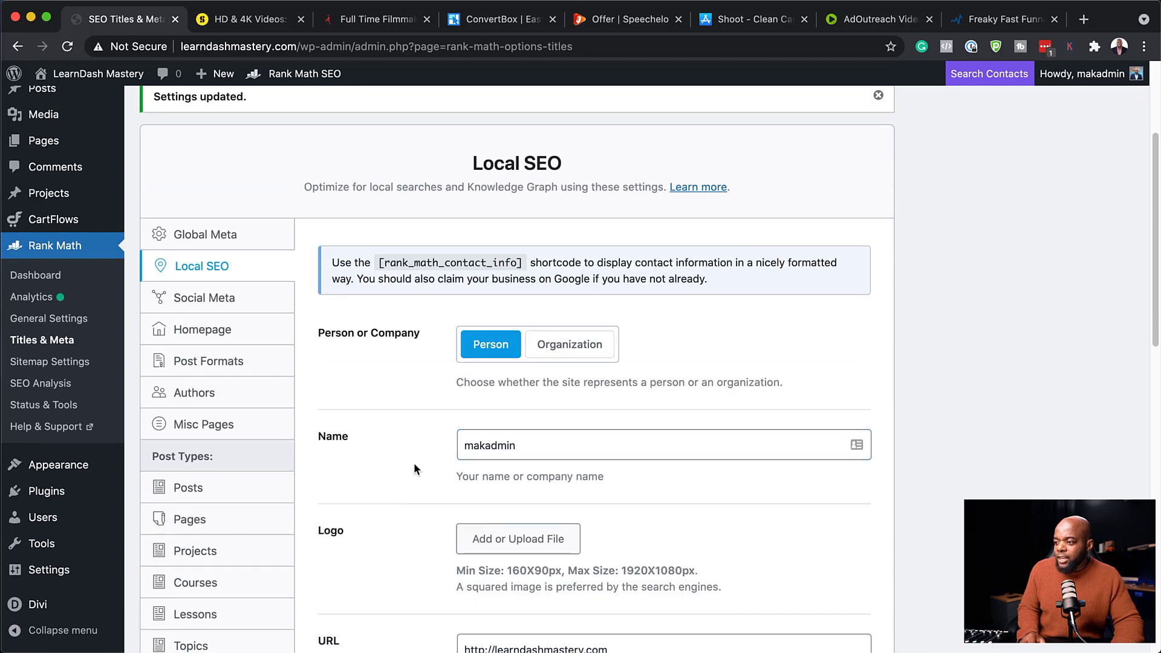
scroll(529, 466, down, 3)
click(481, 565)
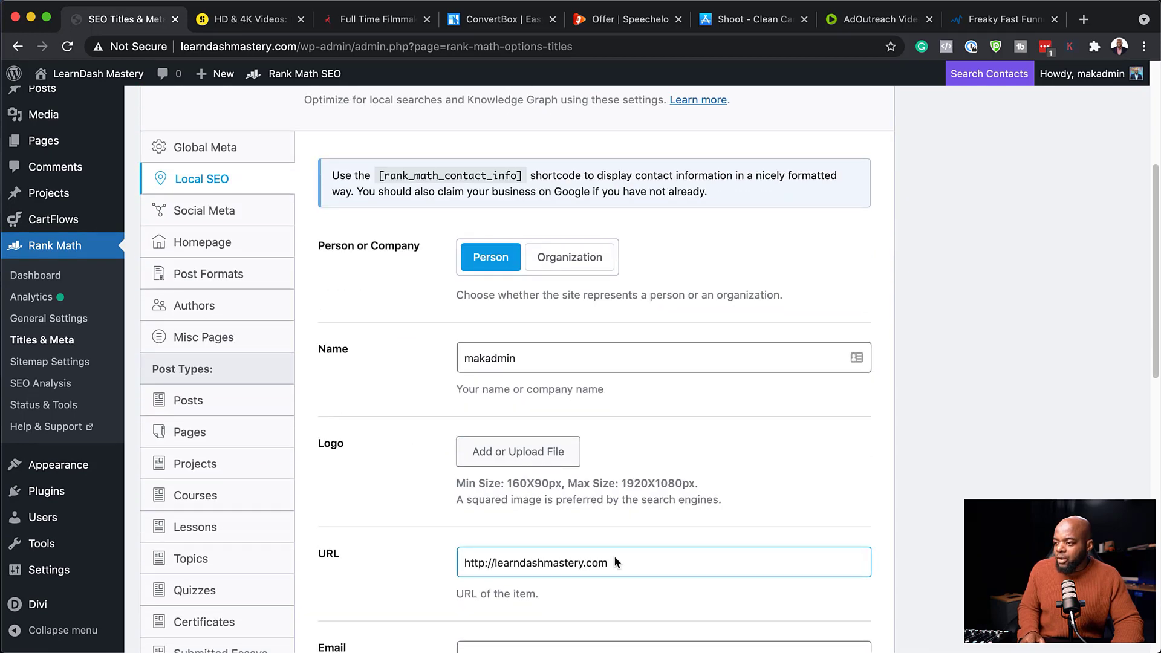
scroll(615, 563, down, 3)
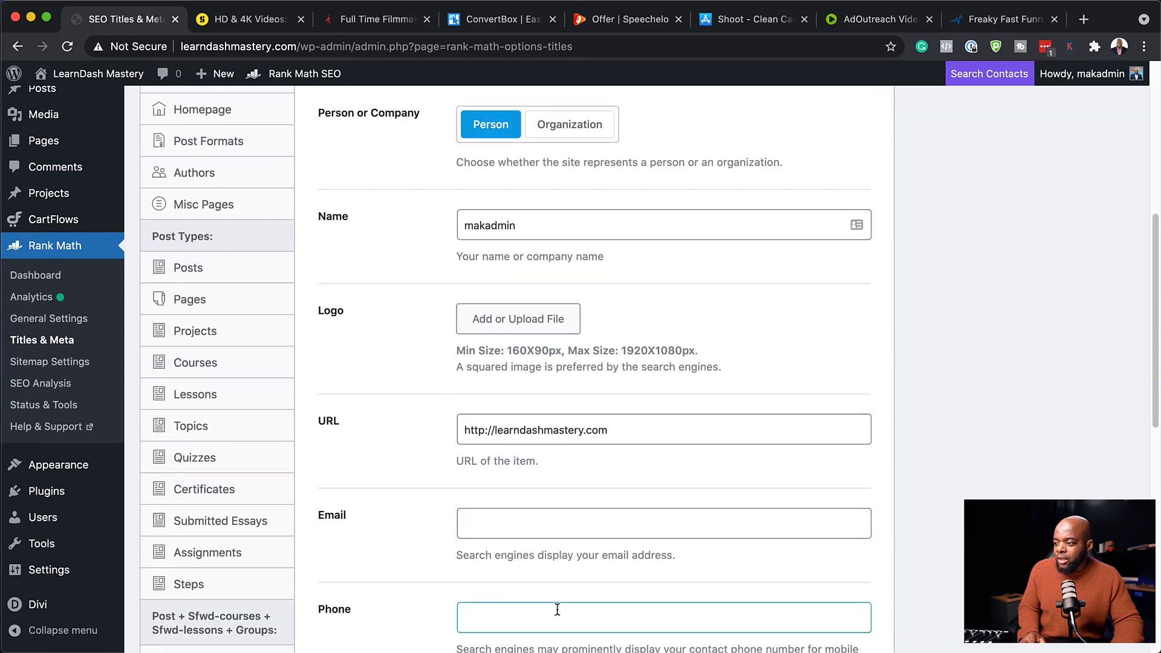
scroll(557, 608, down, 3)
scroll(557, 605, up, 6)
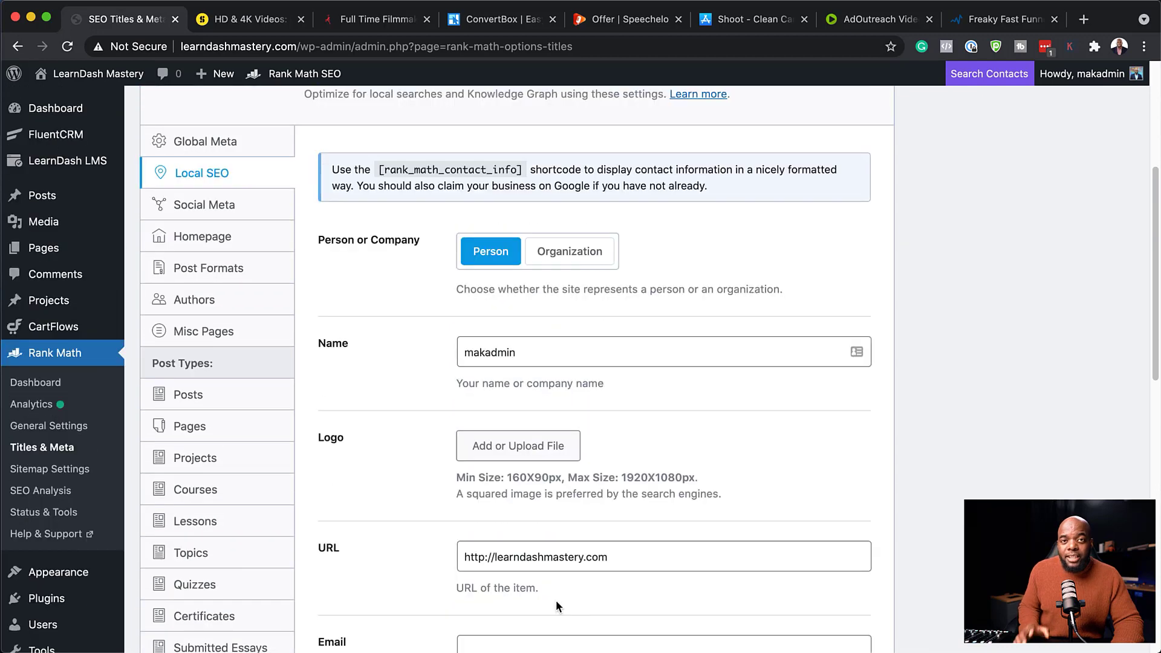
click(533, 570)
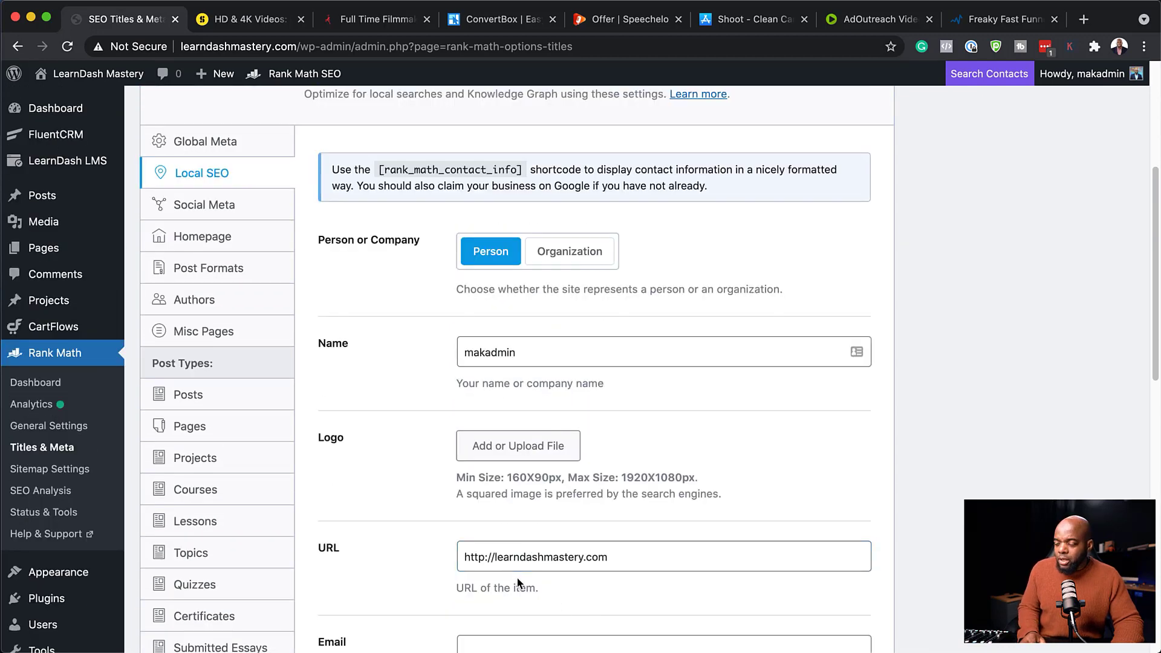
scroll(406, 373, up, 1)
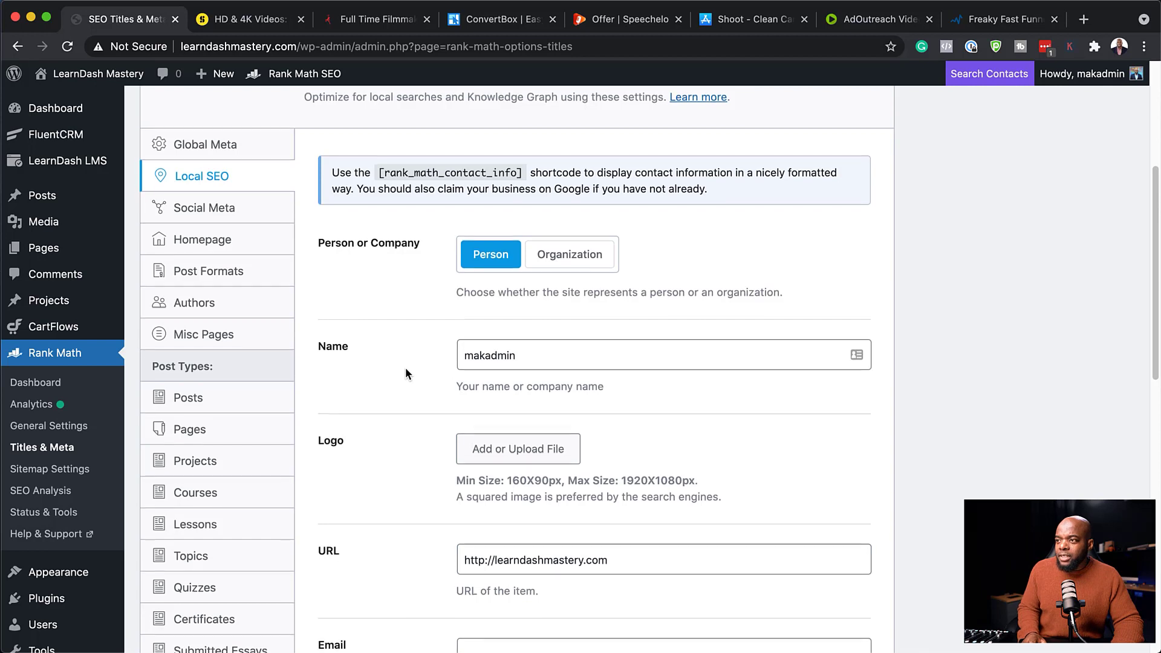
scroll(405, 368, up, 2)
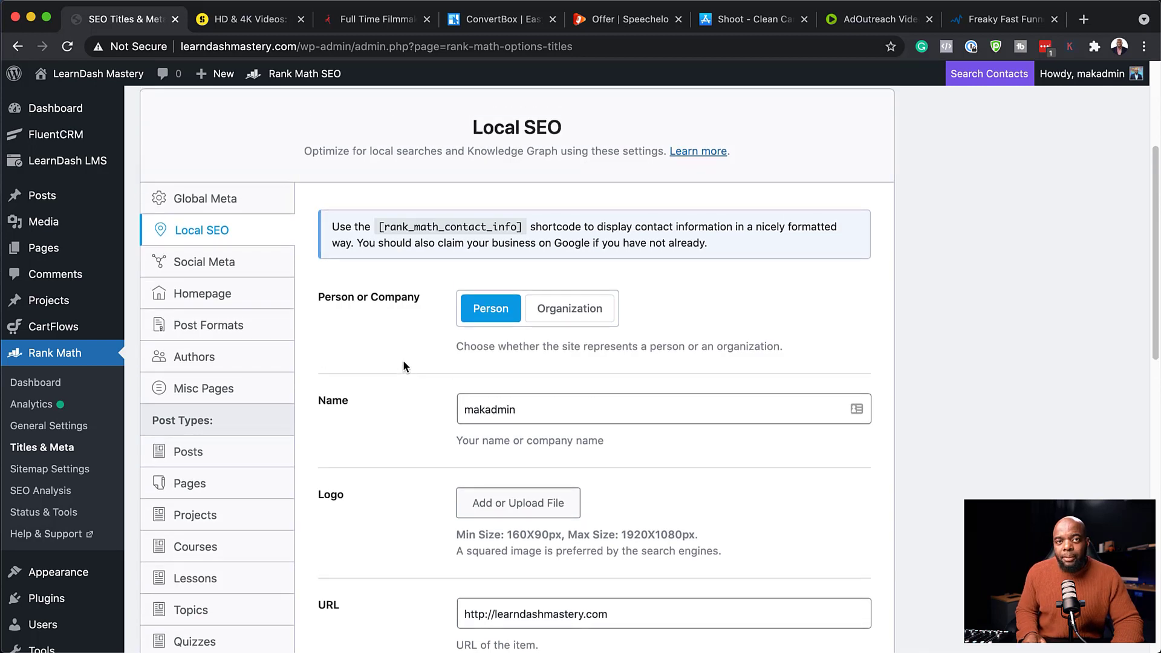
Review the Social Meta, Post Formats, Authors and Misc Pages settings, including the variables available for Format Archive Titles.
click(218, 265)
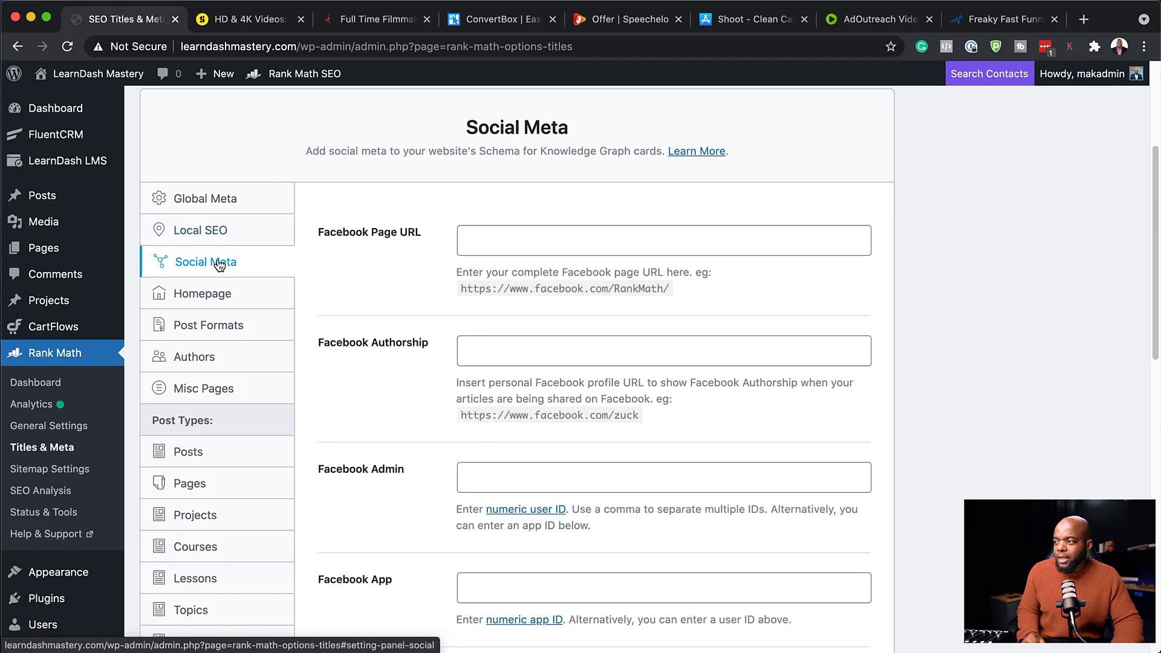
click(237, 332)
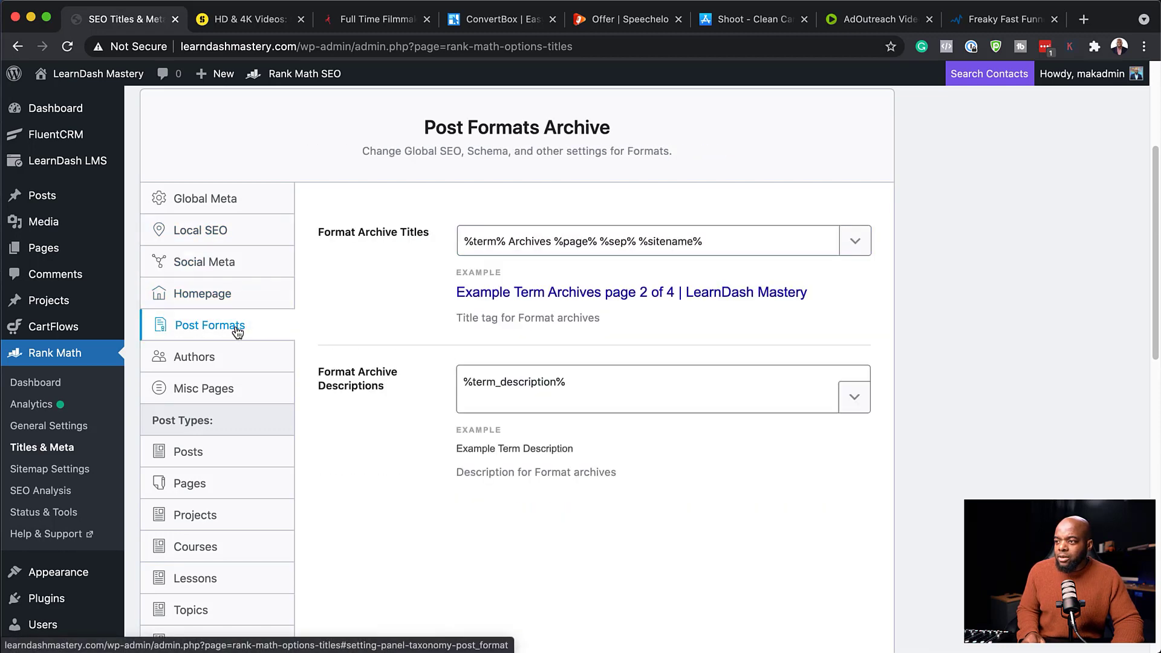
click(464, 245)
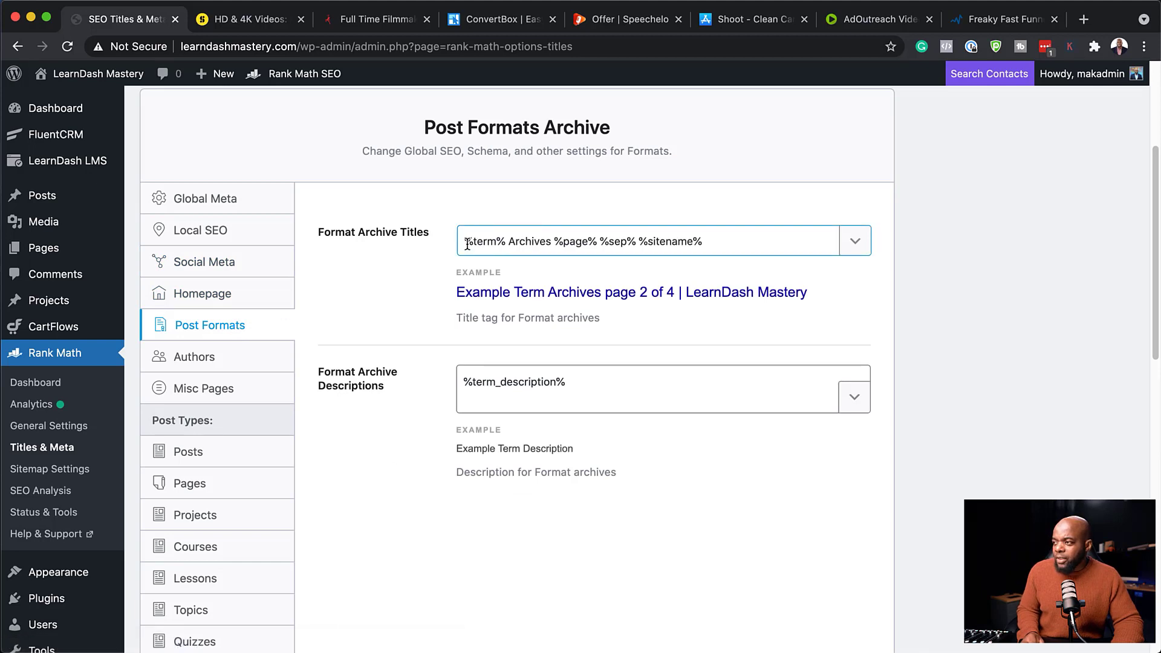
click(553, 251)
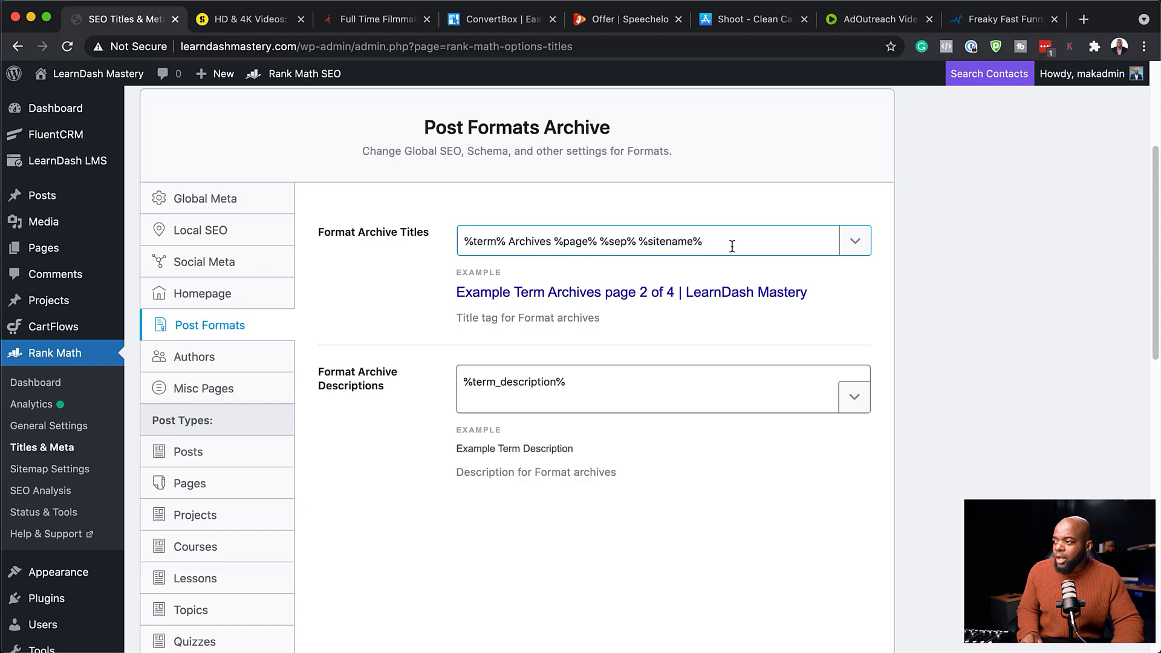
click(856, 242)
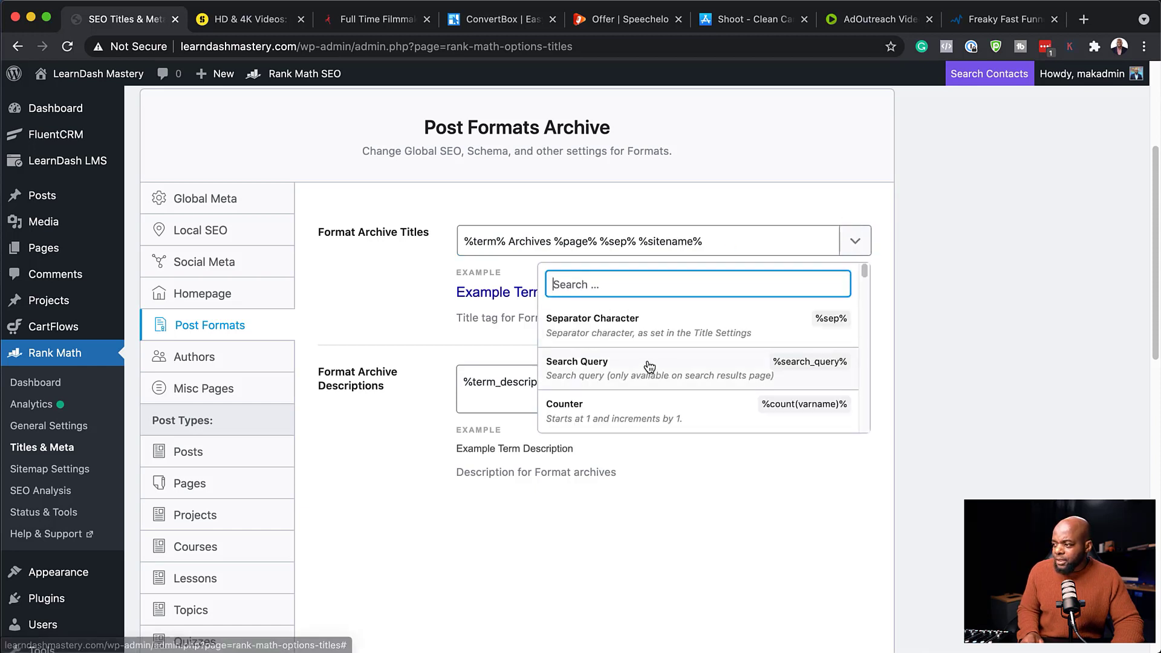
click(402, 299)
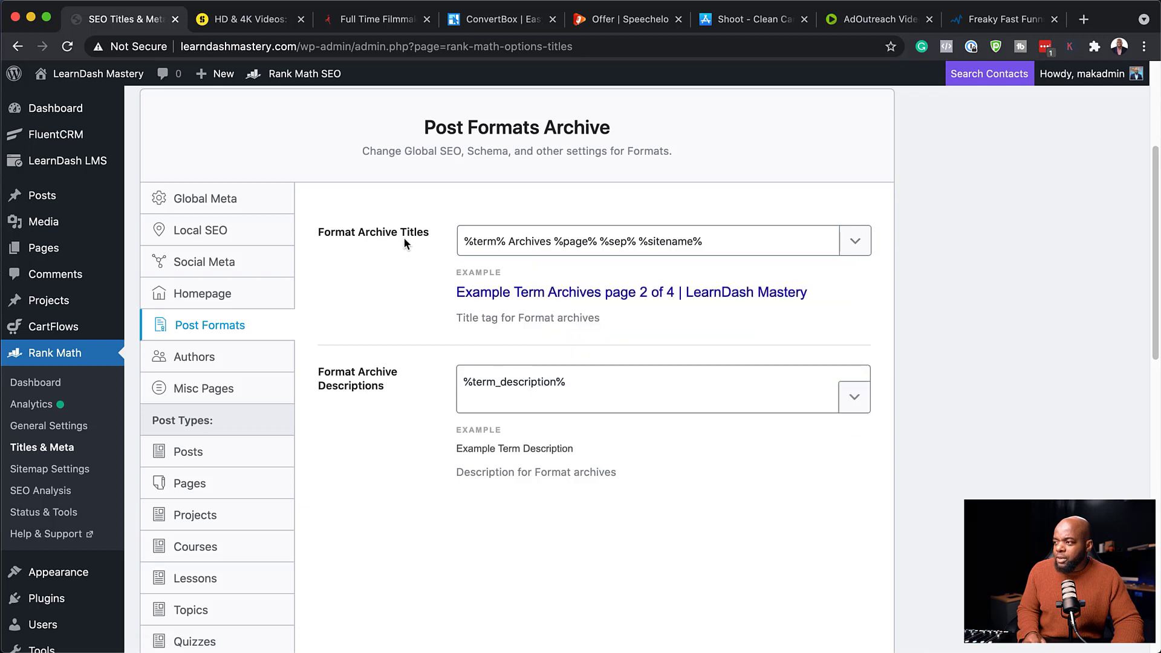
click(211, 358)
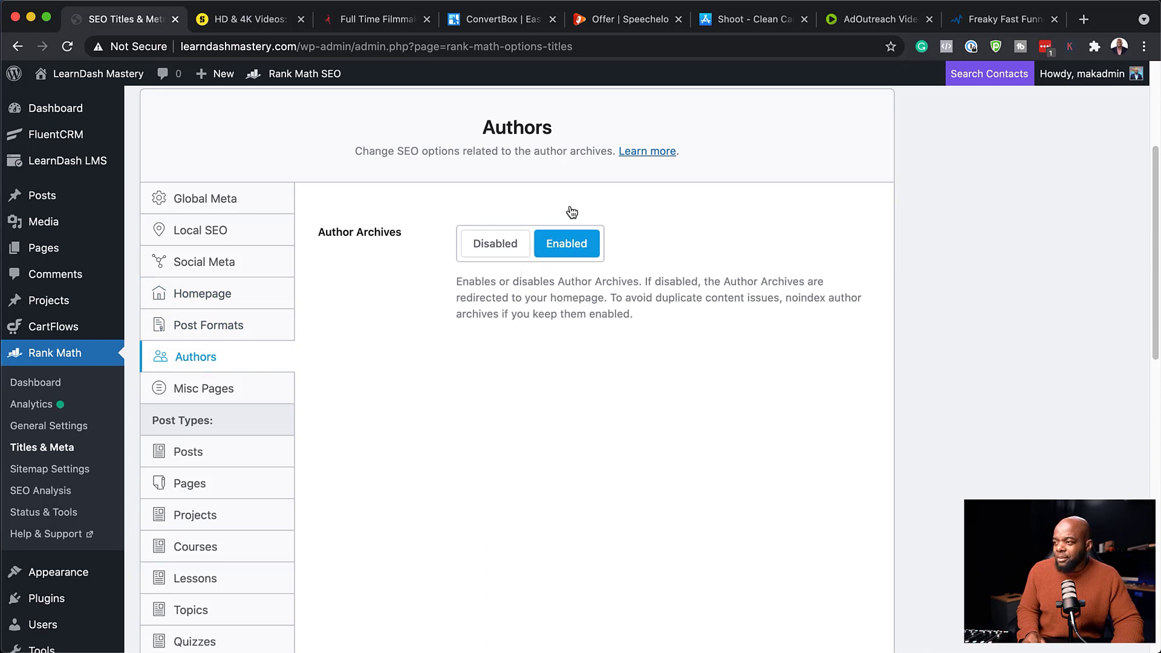
click(220, 393)
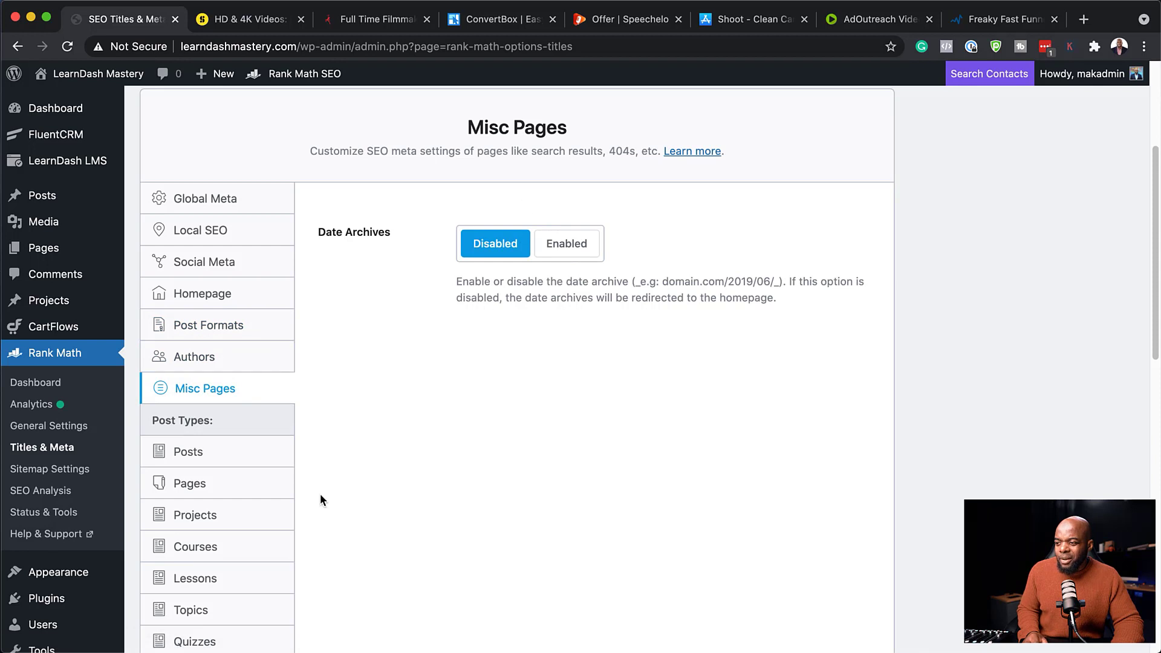
Examine the title, description, schema and article type defaults for the Posts and Pages post types.
scroll(259, 484, down, 1)
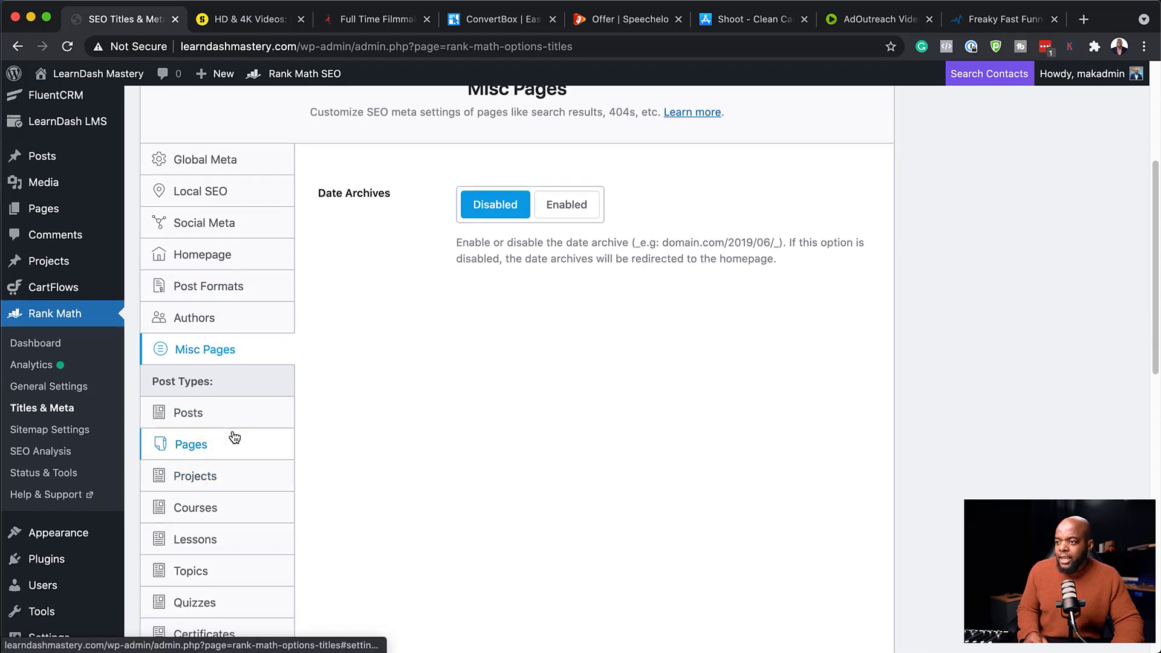
click(205, 414)
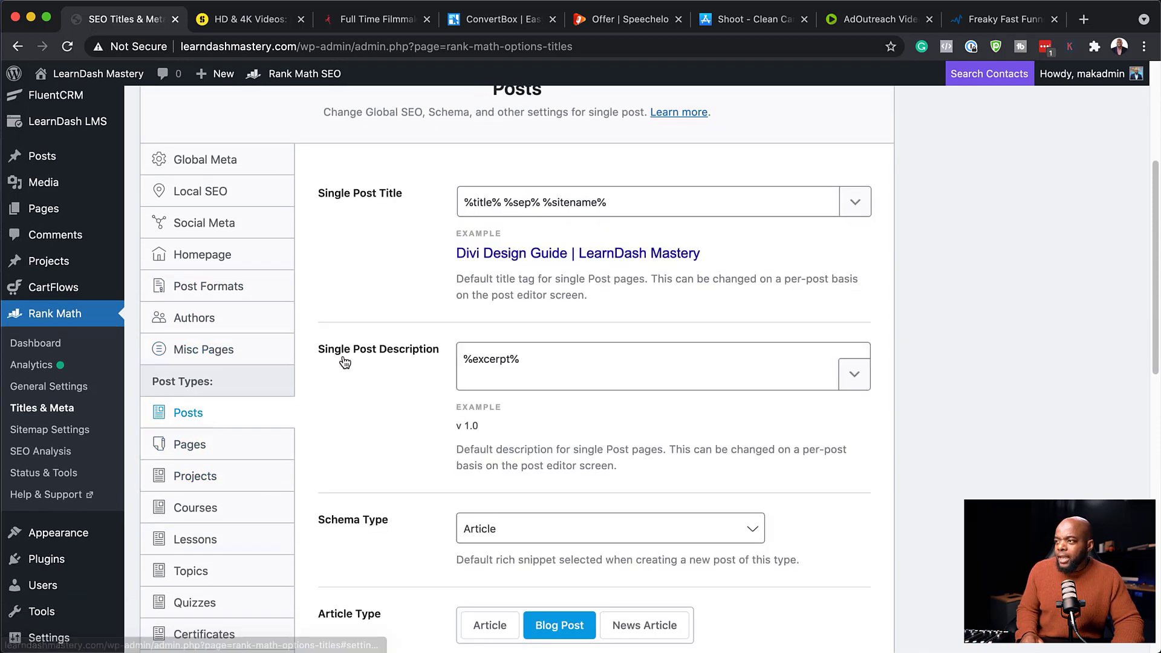
click(586, 363)
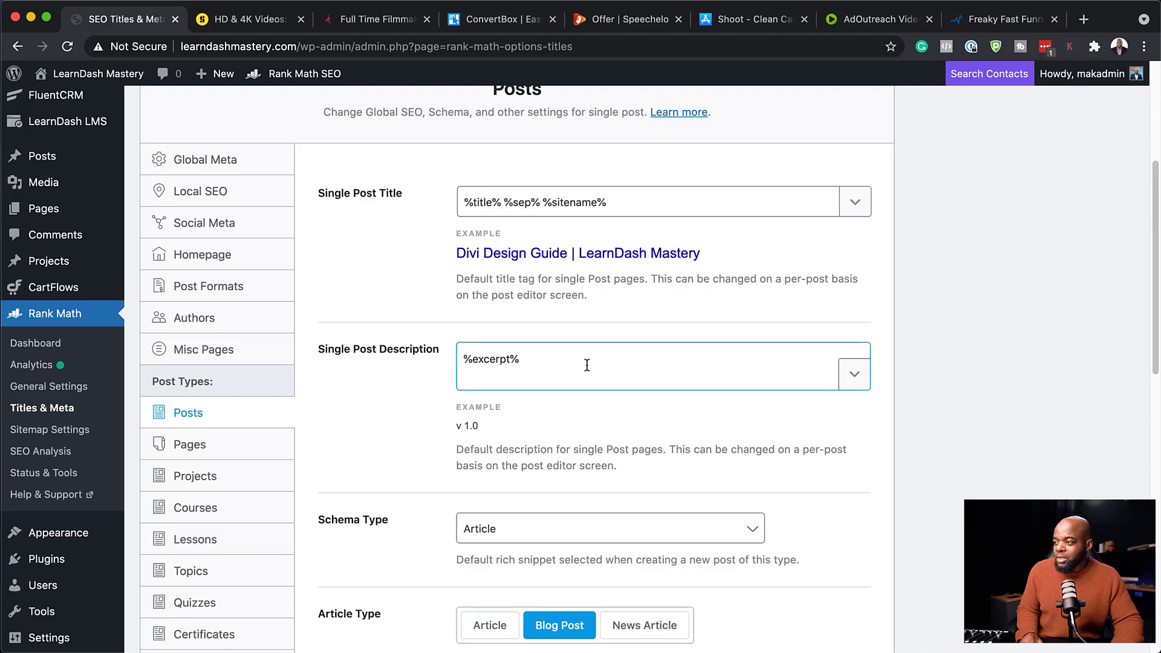
click(470, 207)
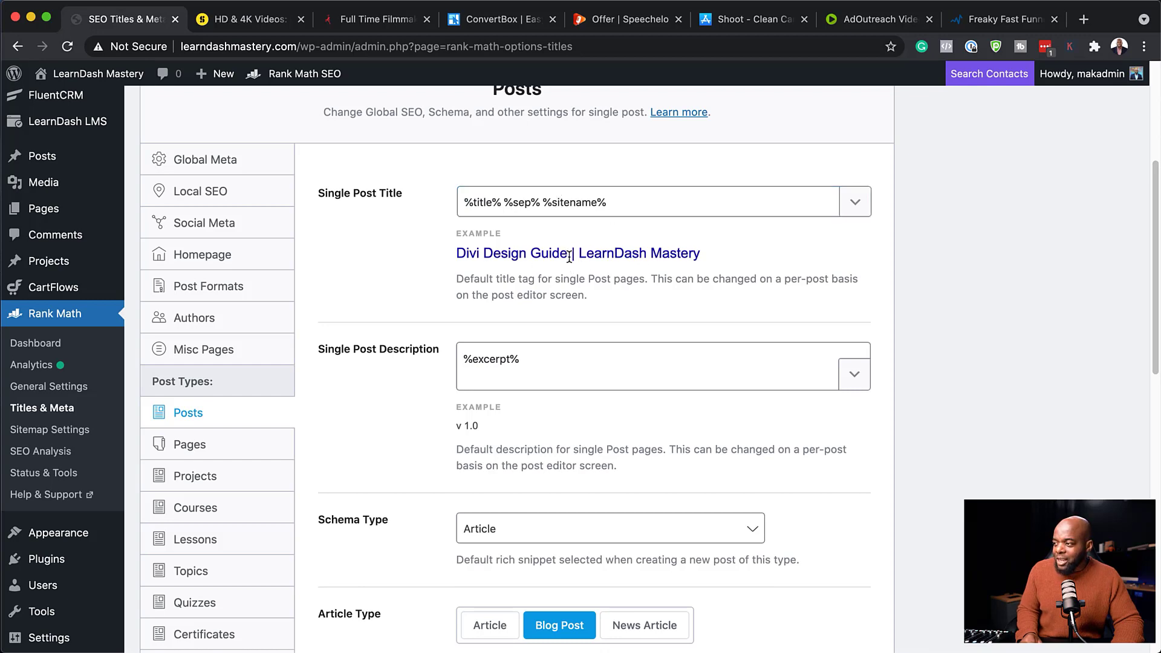
scroll(458, 404, down, 5)
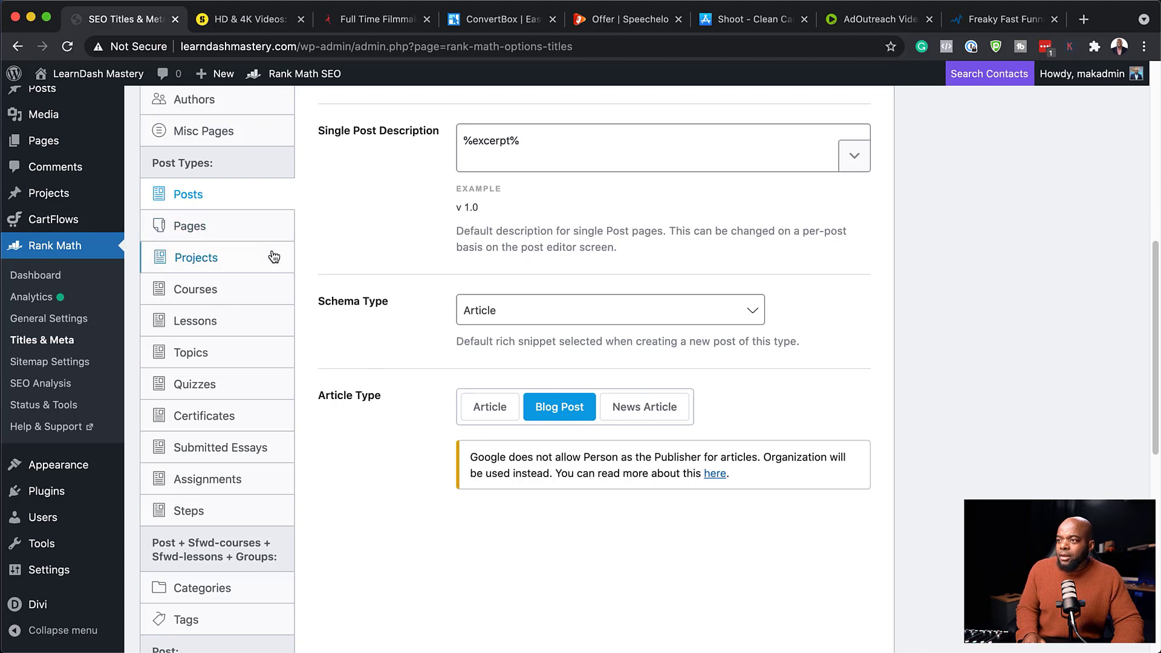
click(213, 227)
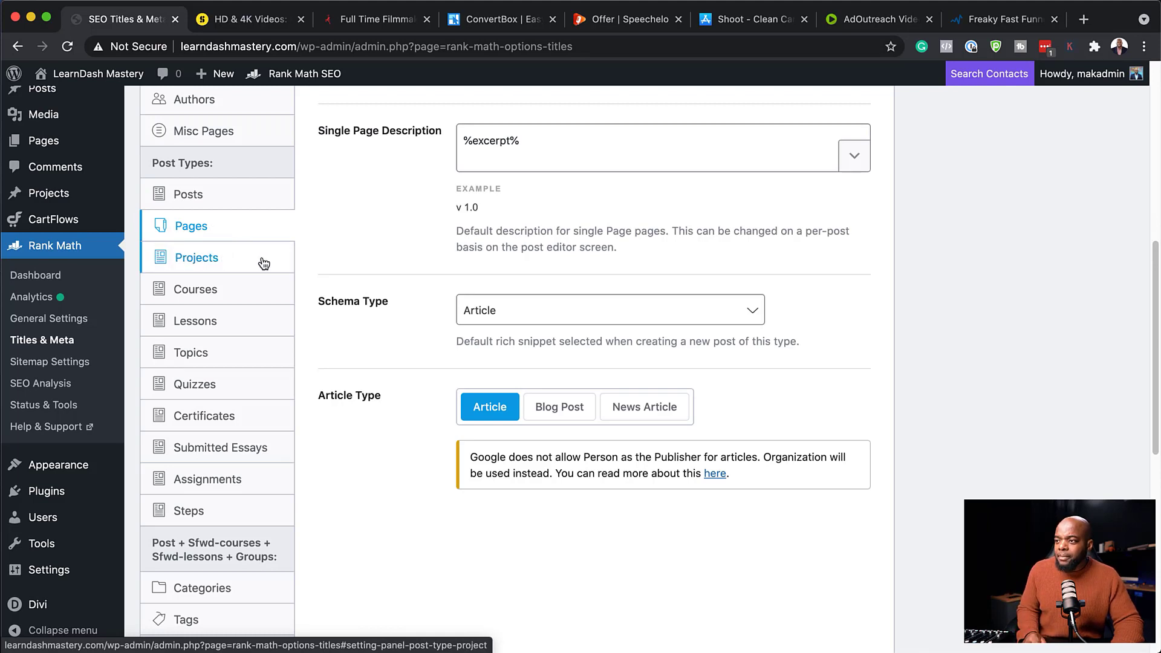
Examine the Courses archive title, description and schema settings, and look through the remaining post types and taxonomies down to Topic Tags.
click(210, 295)
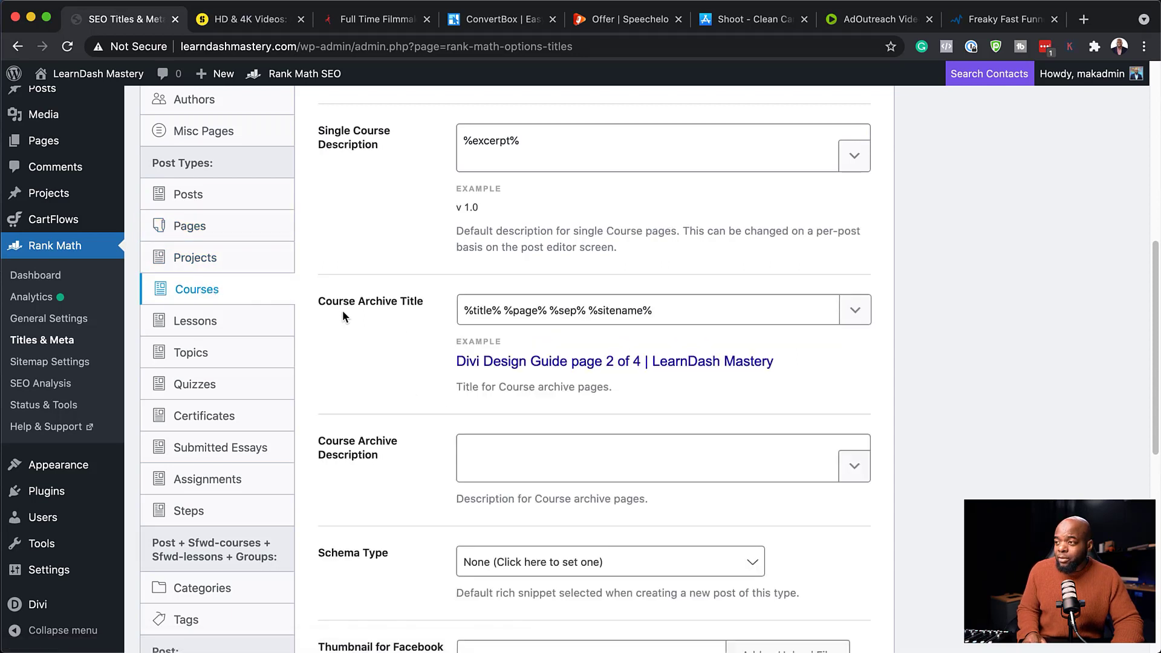
click(508, 310)
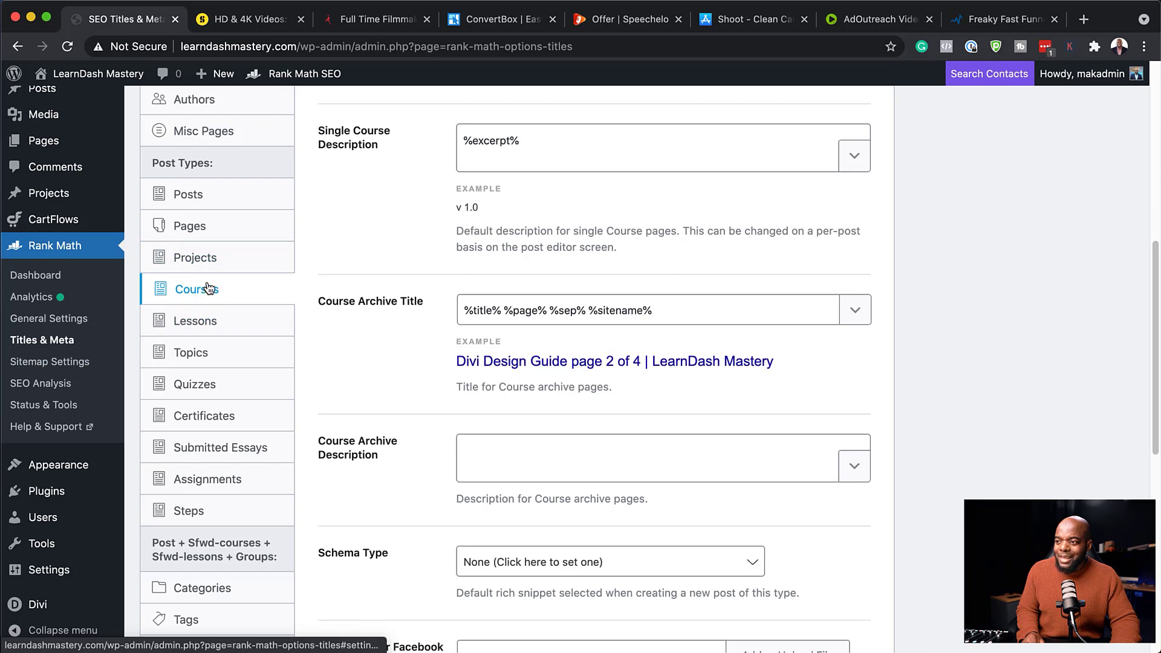
scroll(225, 423, down, 3)
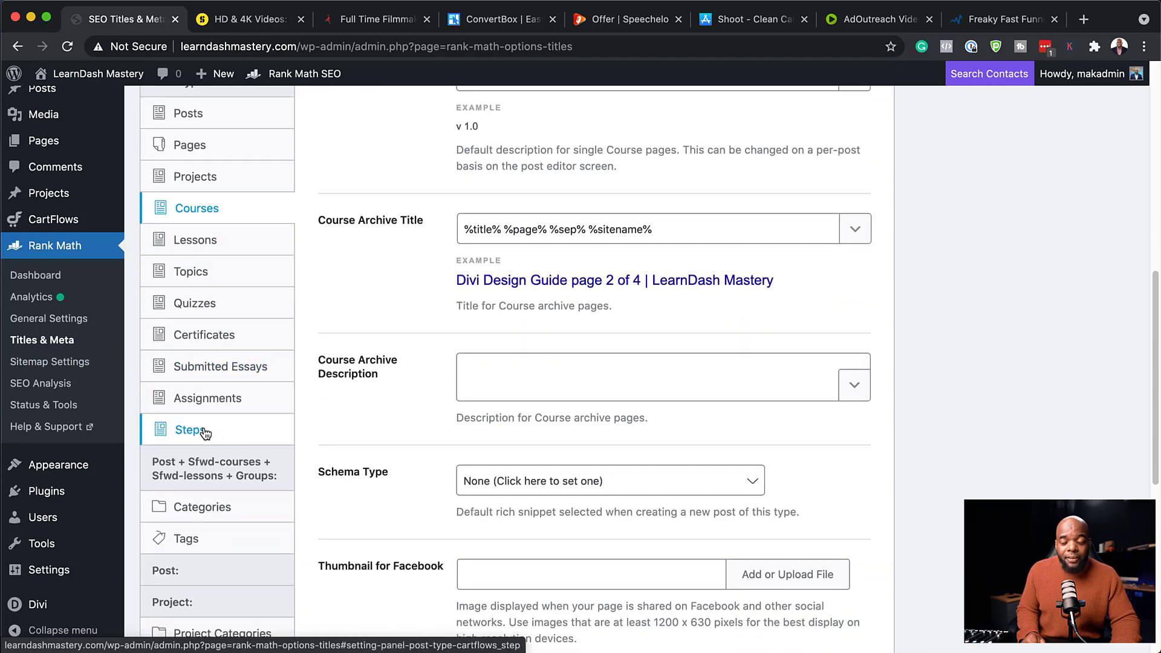
mouse_move(79, 219)
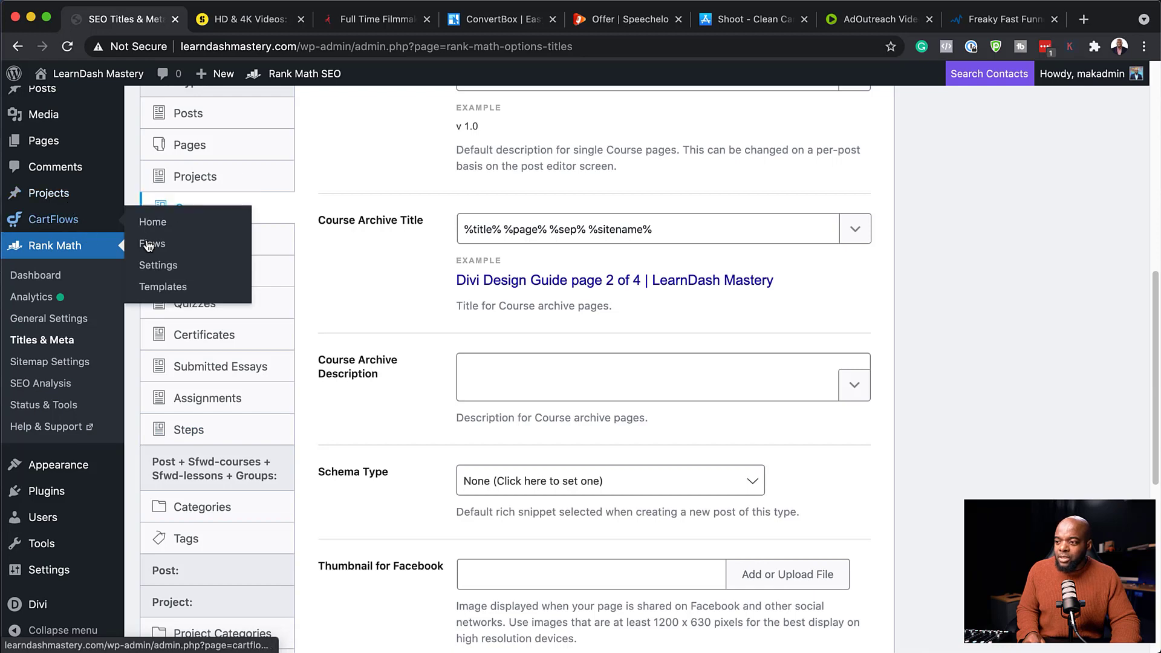
scroll(228, 436, down, 7)
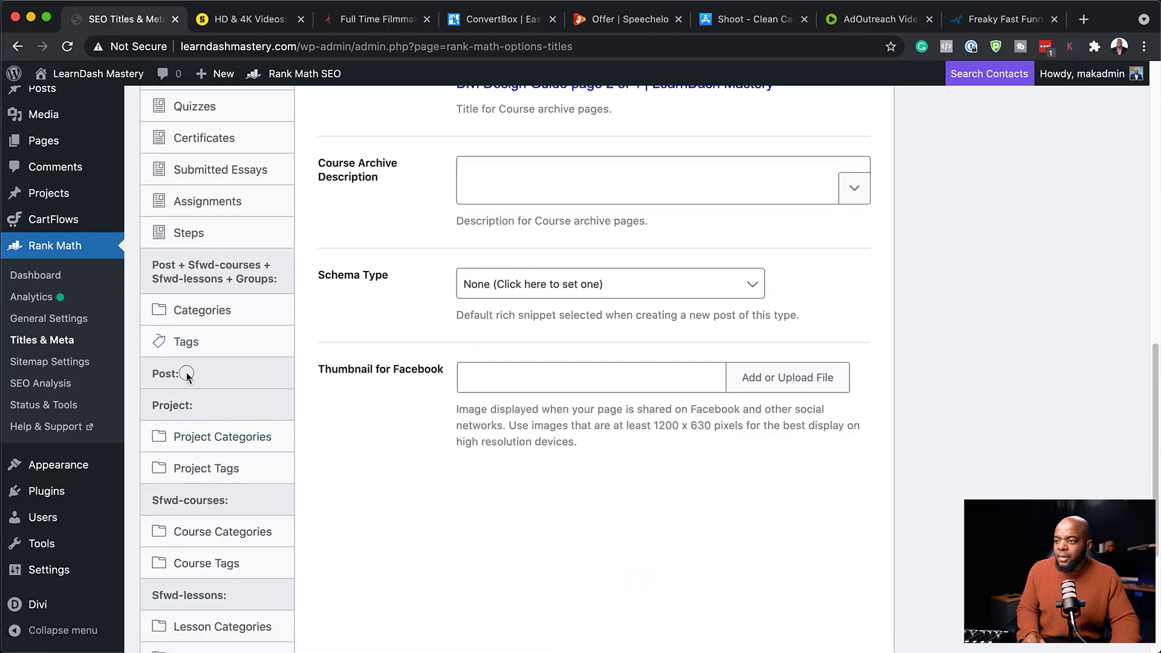
scroll(228, 423, down, 8)
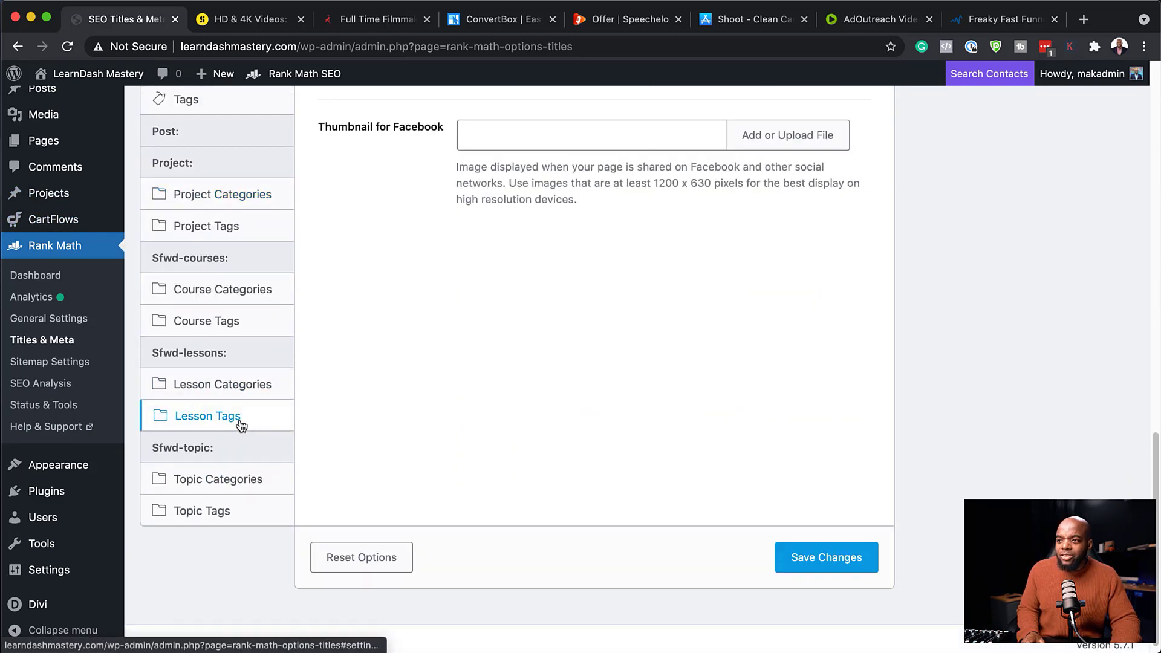
Run Rank Math's site-wide SEO Analysis and review the score, test totals, and the Priority and Basic SEO results.
click(59, 388)
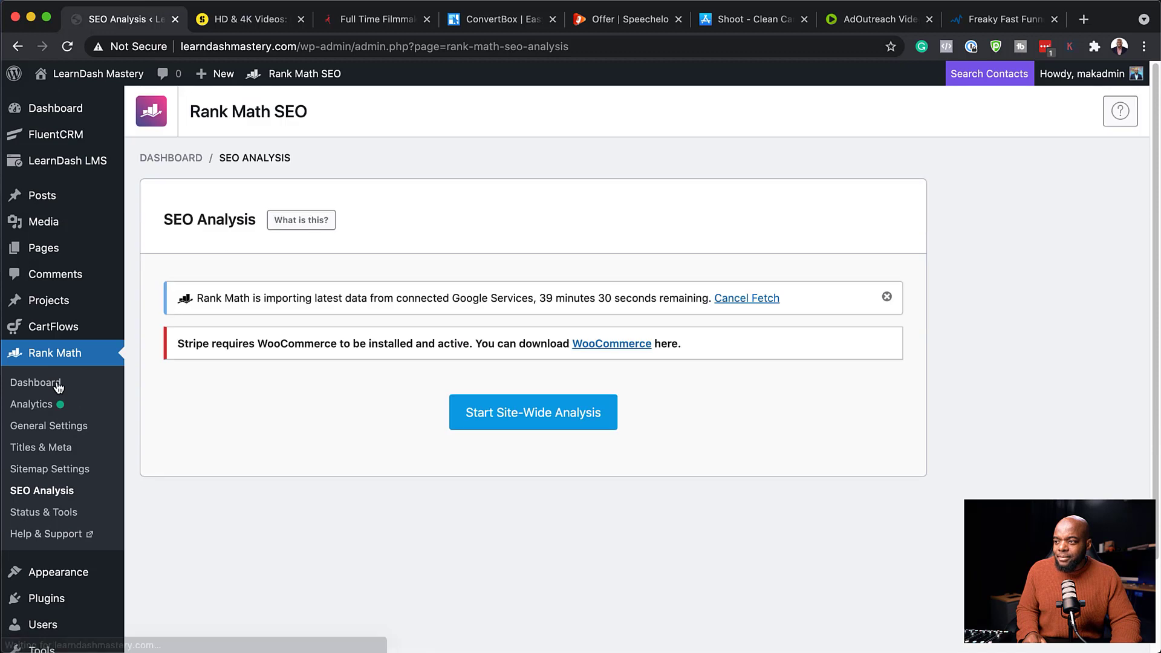
click(538, 418)
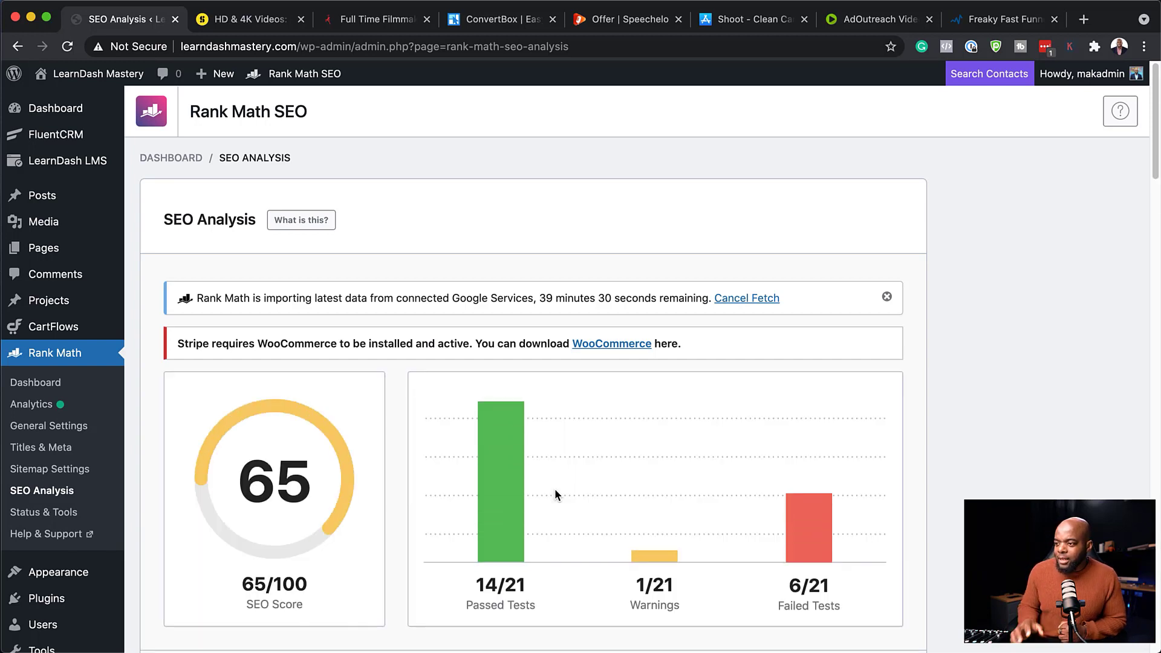
scroll(335, 525, down, 2)
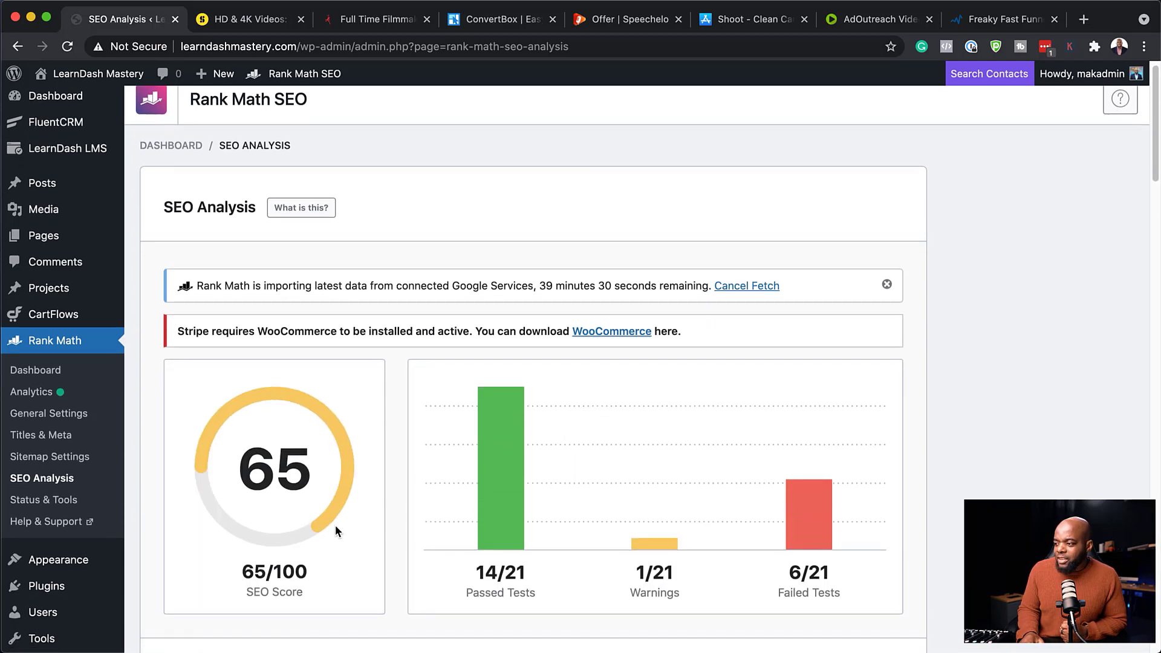
scroll(336, 530, down, 1)
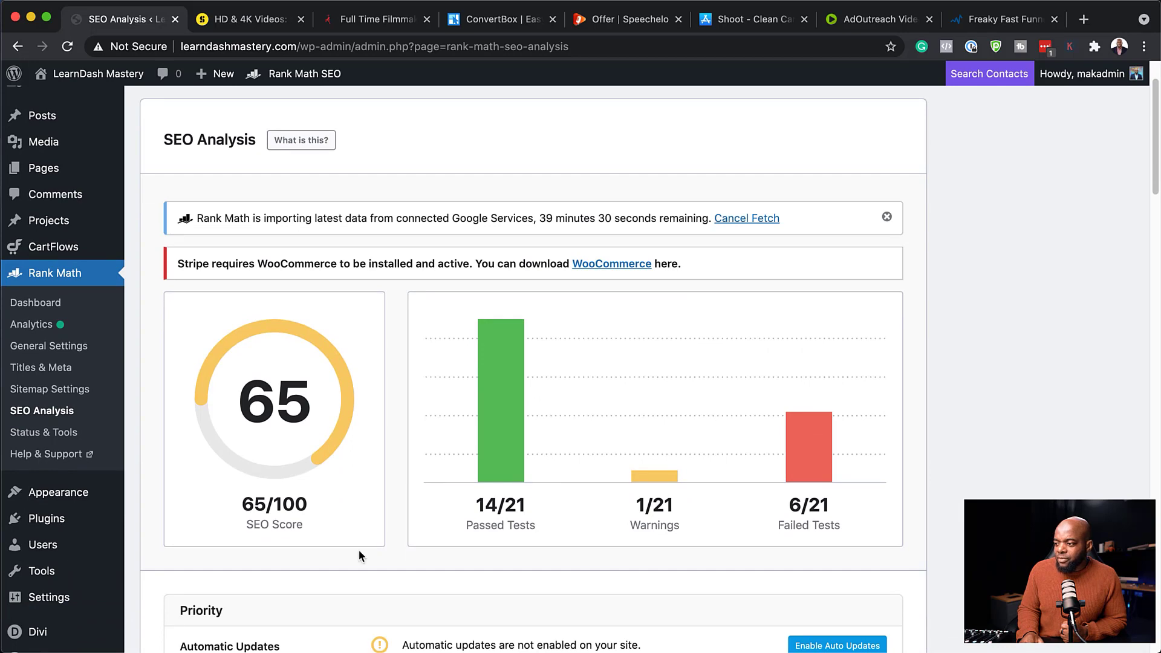
scroll(452, 551, down, 5)
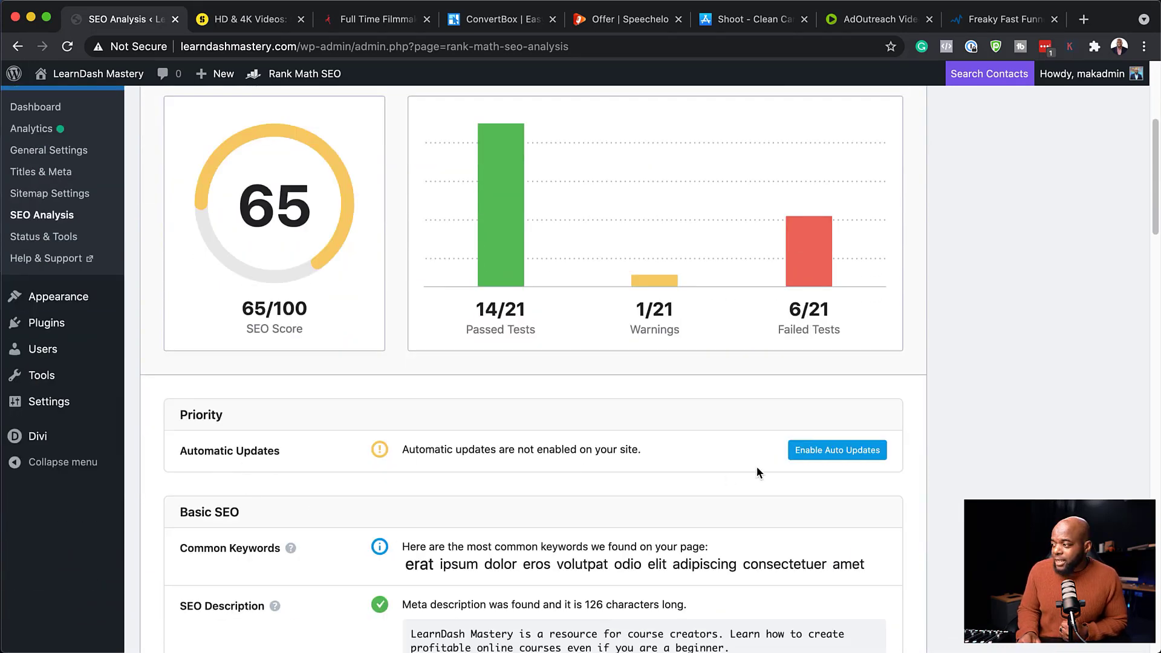
scroll(399, 548, down, 2)
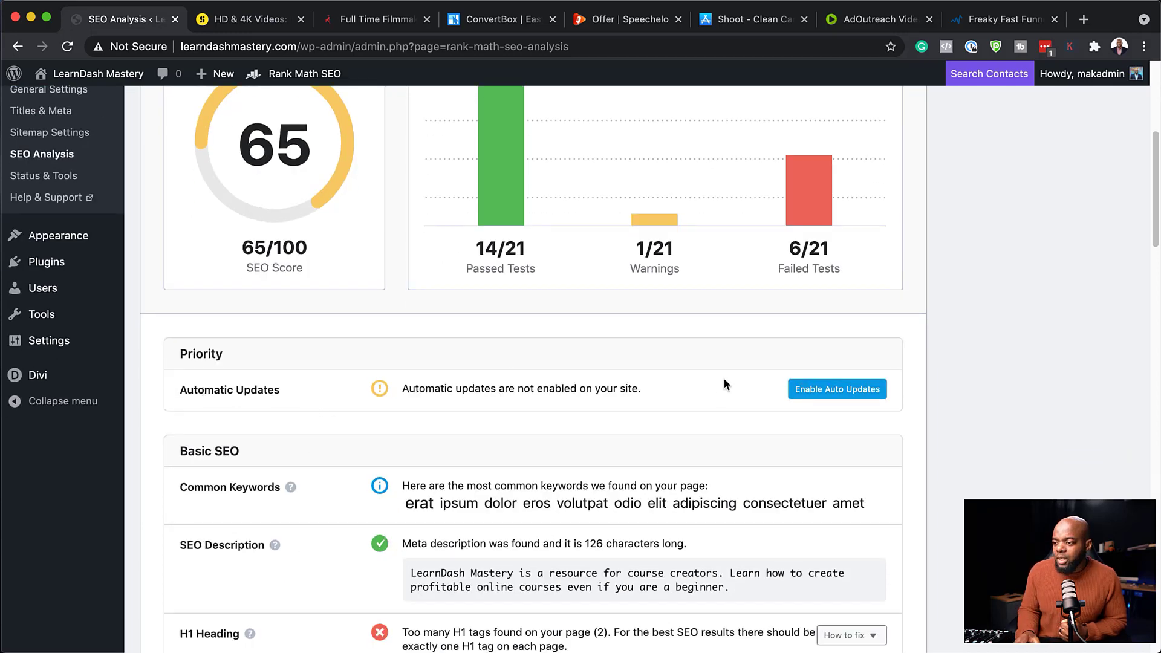
Examine the SEO Analysis results from Basic SEO, including the SEO description and headings, down to the search previews and mobile snapshot.
scroll(549, 449, down, 3)
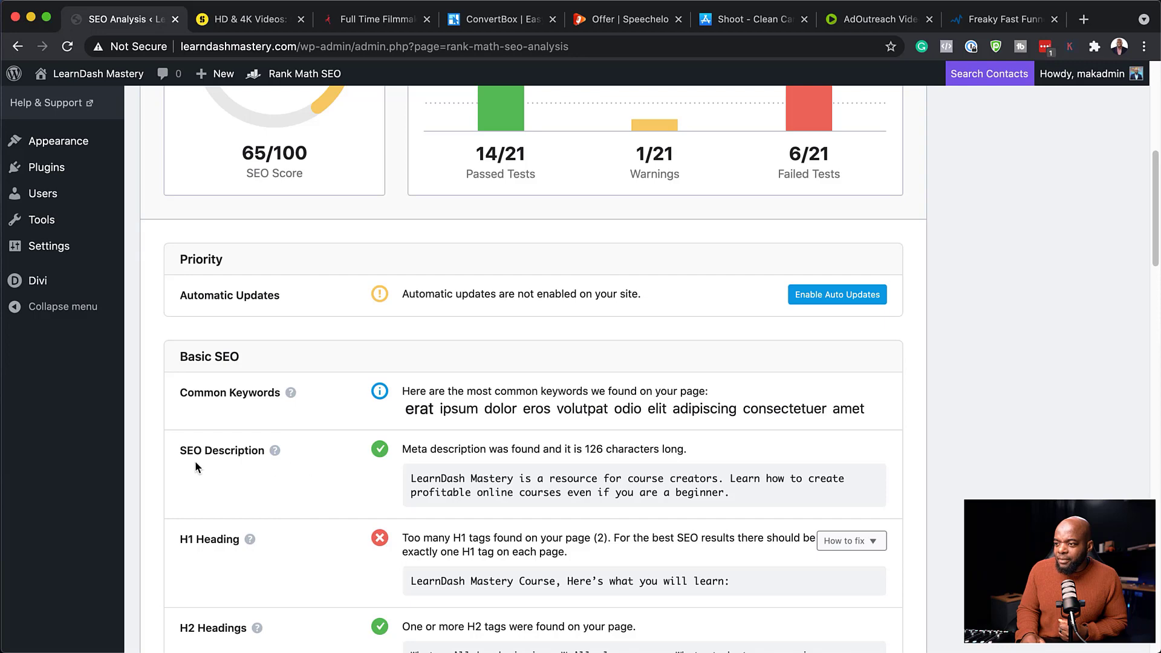
scroll(448, 472, down, 1)
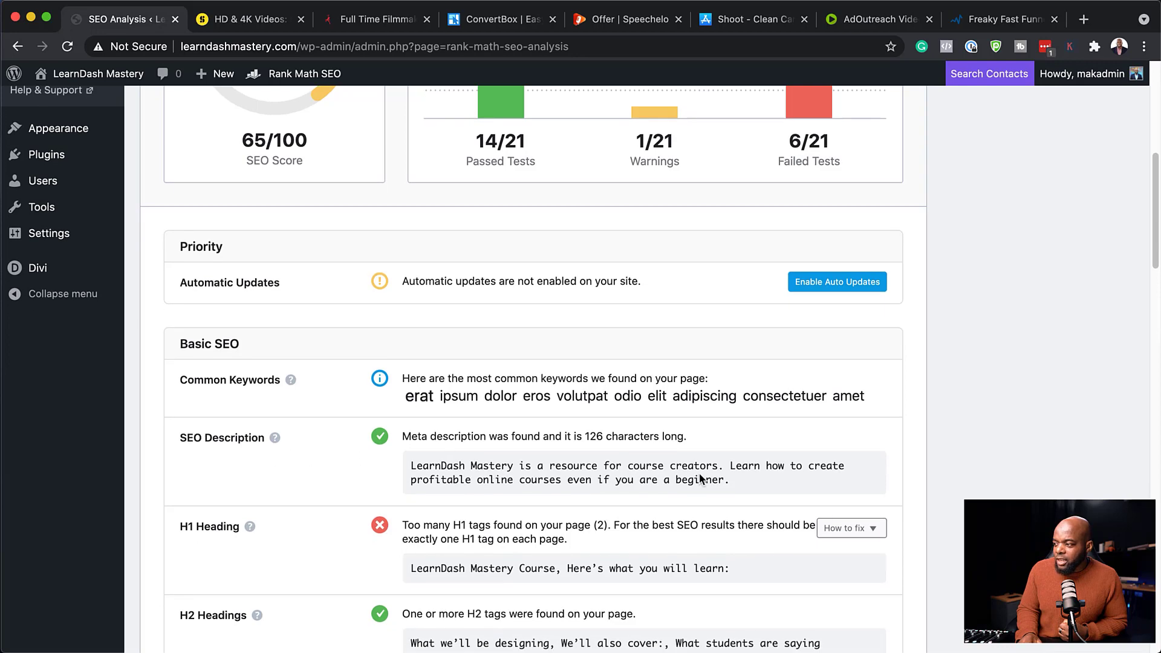
drag(746, 480, 396, 463)
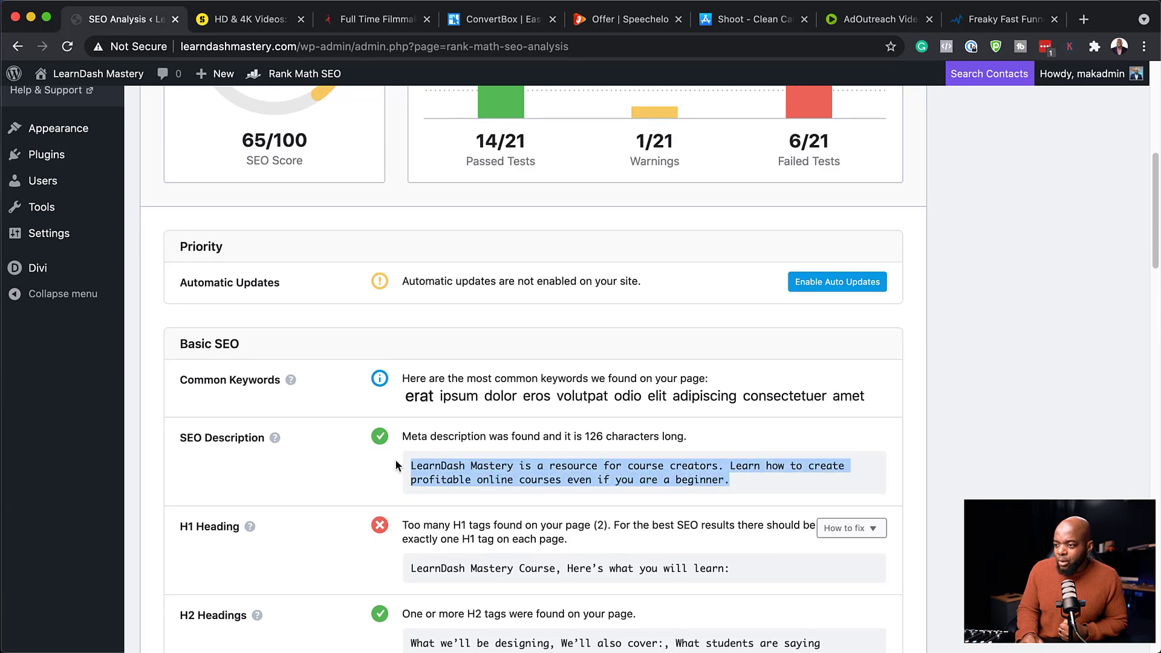
scroll(317, 458, down, 5)
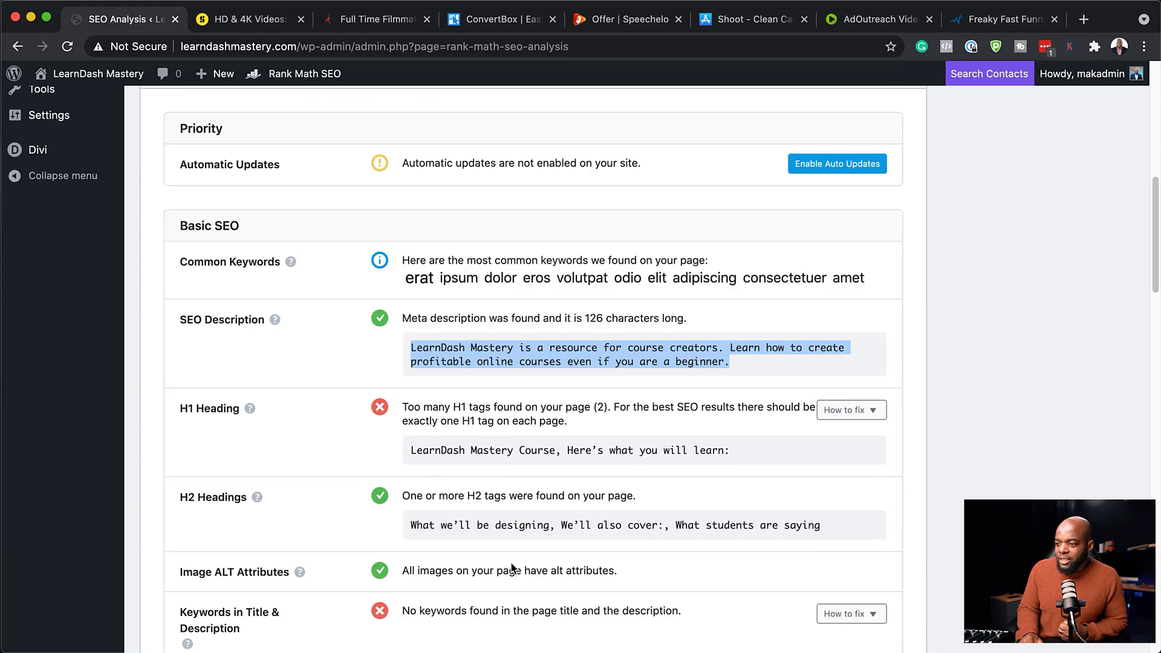
scroll(512, 569, down, 20)
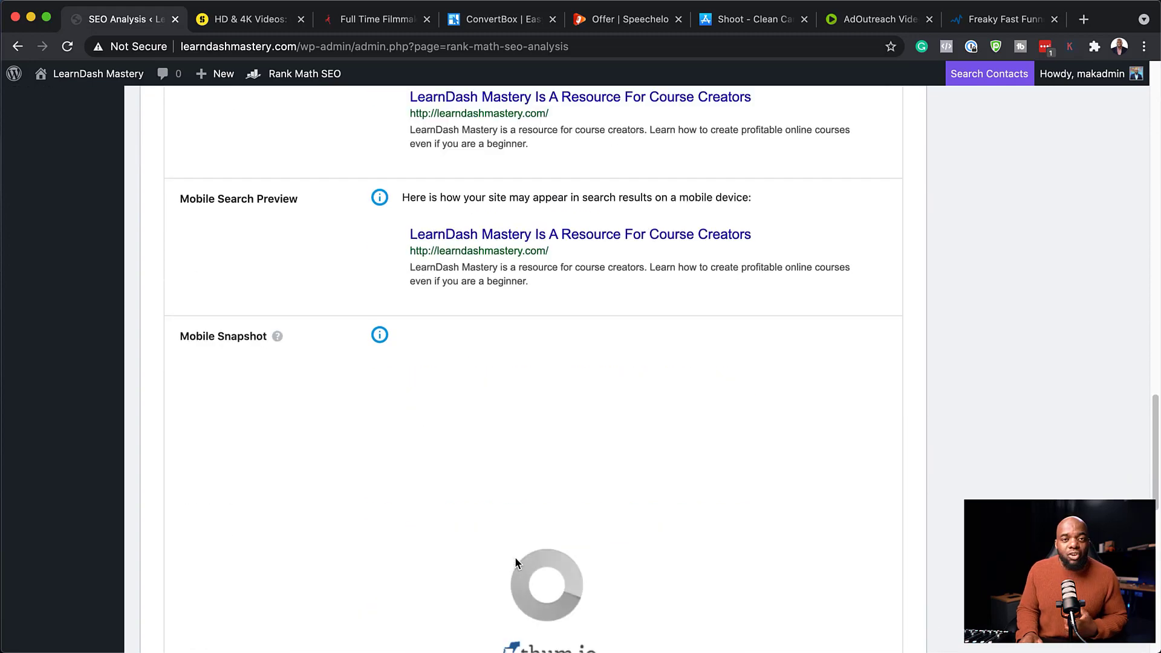
scroll(514, 557, up, 20)
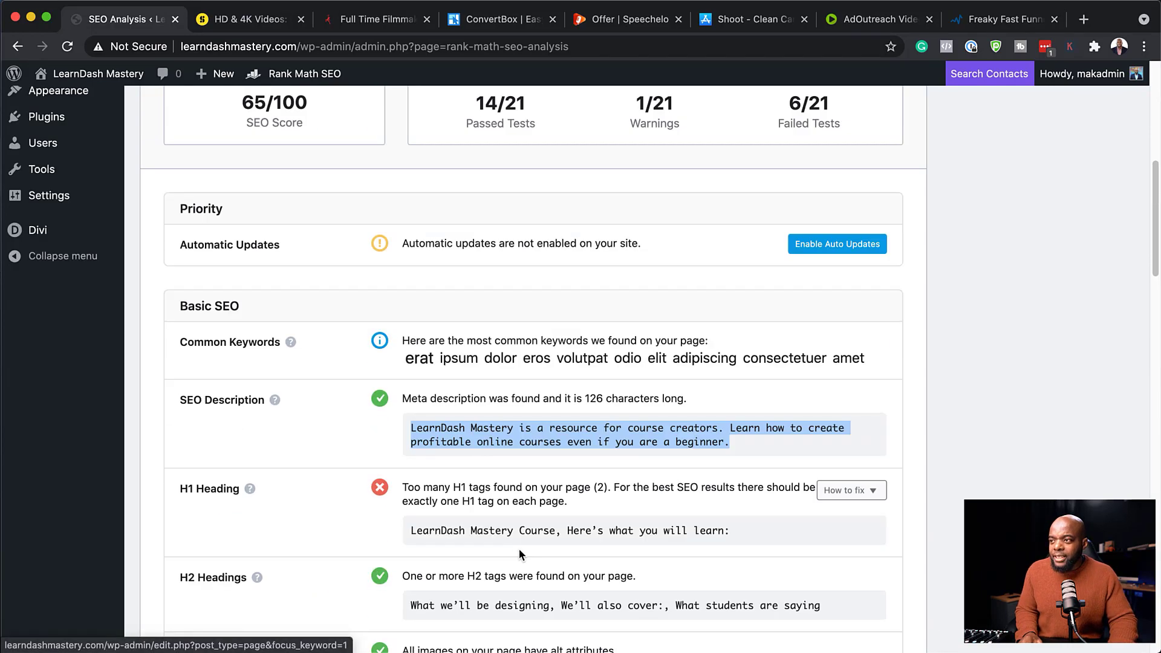
scroll(519, 550, up, 10)
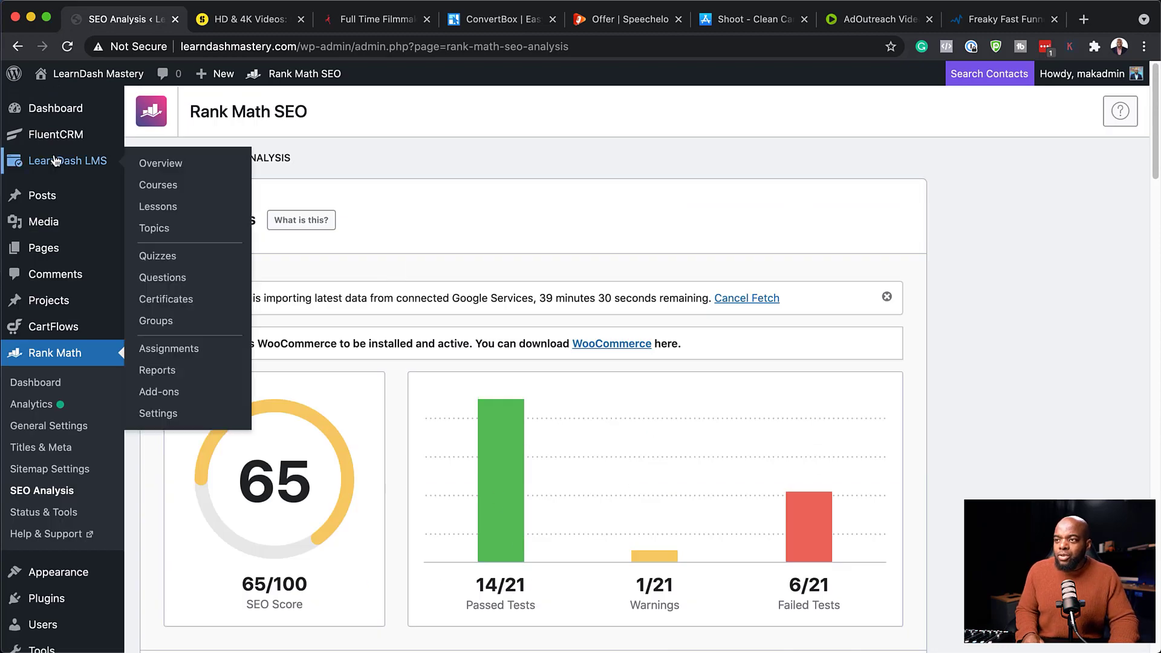
Create a new post titled "How to use Divi and Rank Math".
mouse_move(57, 193)
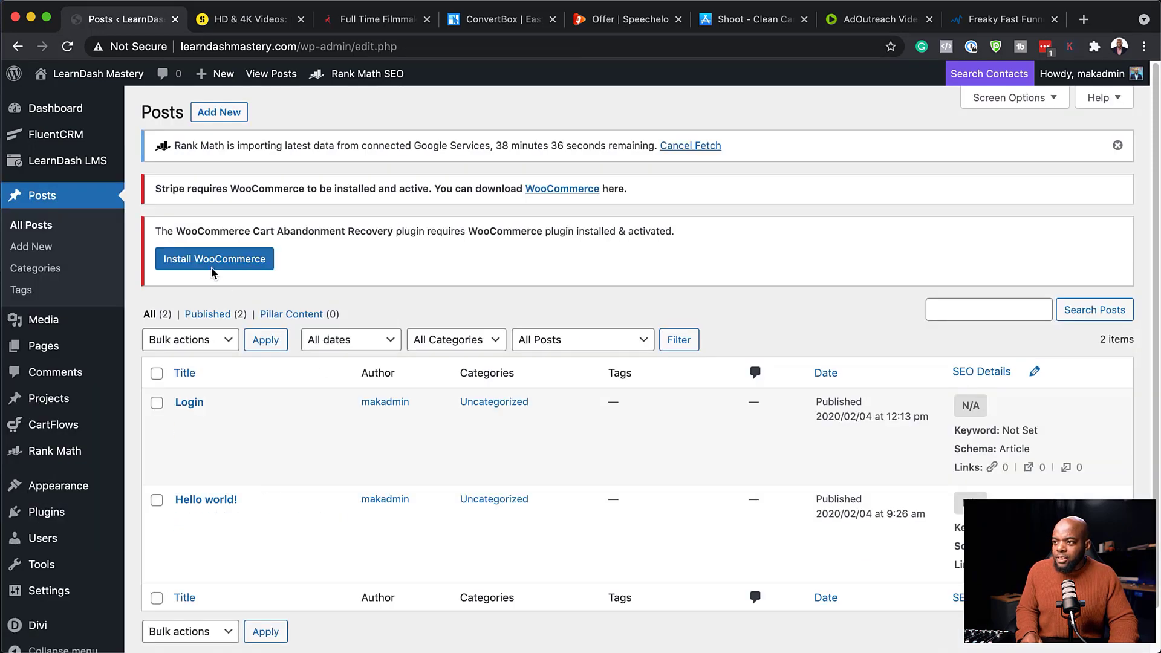
click(218, 118)
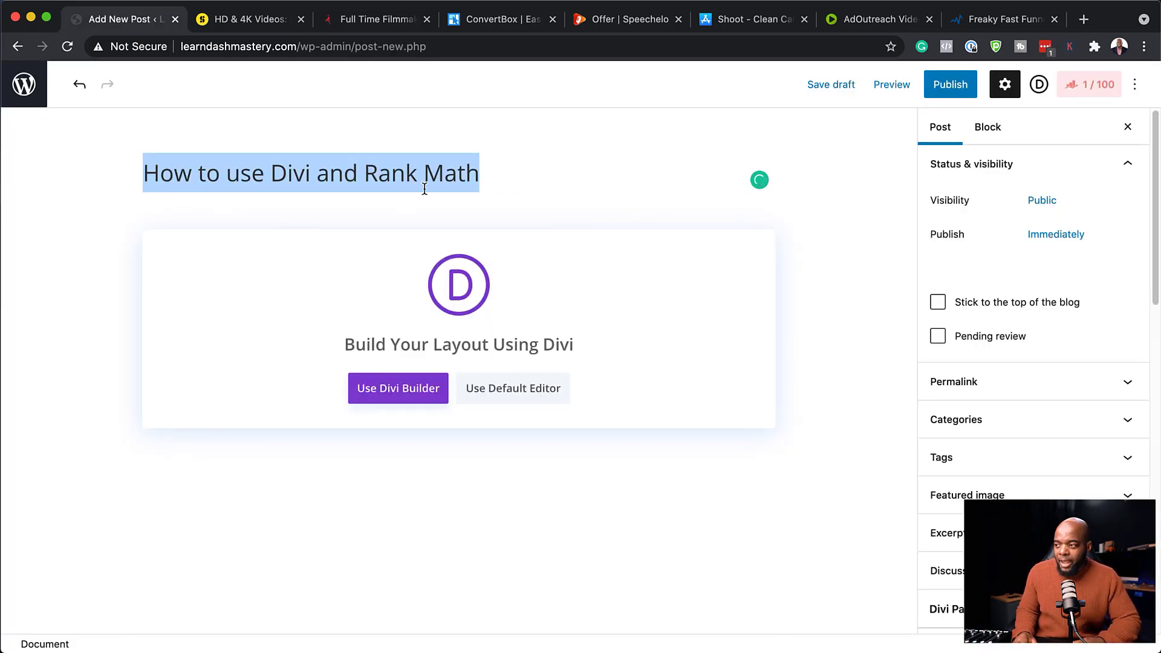
click(407, 394)
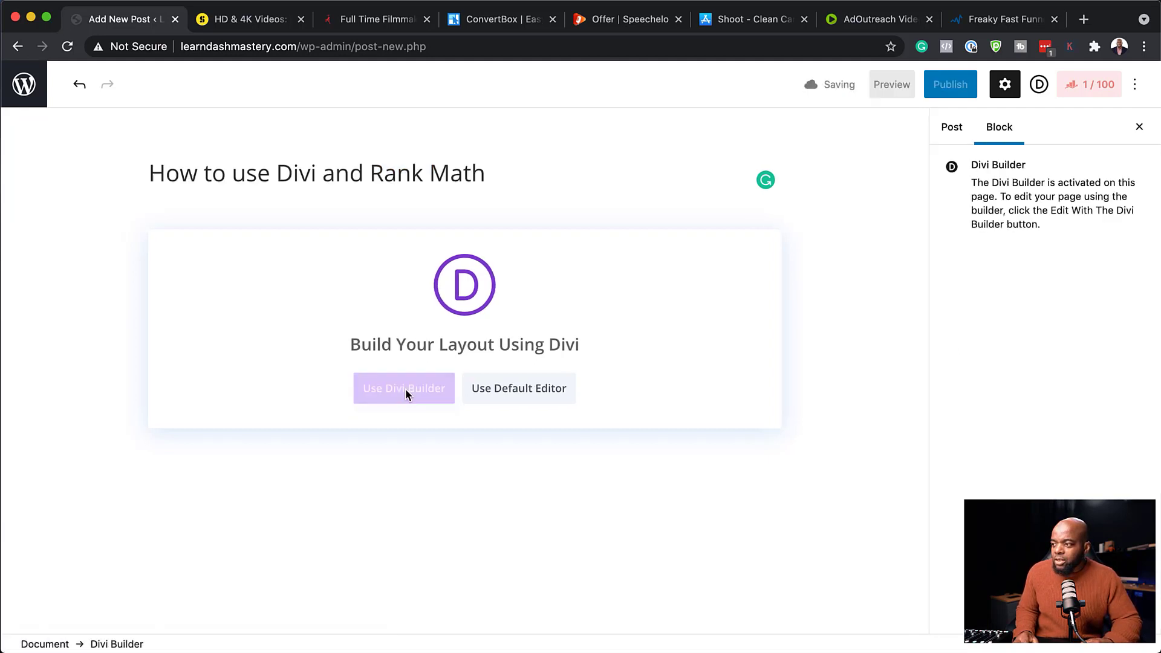
click(339, 384)
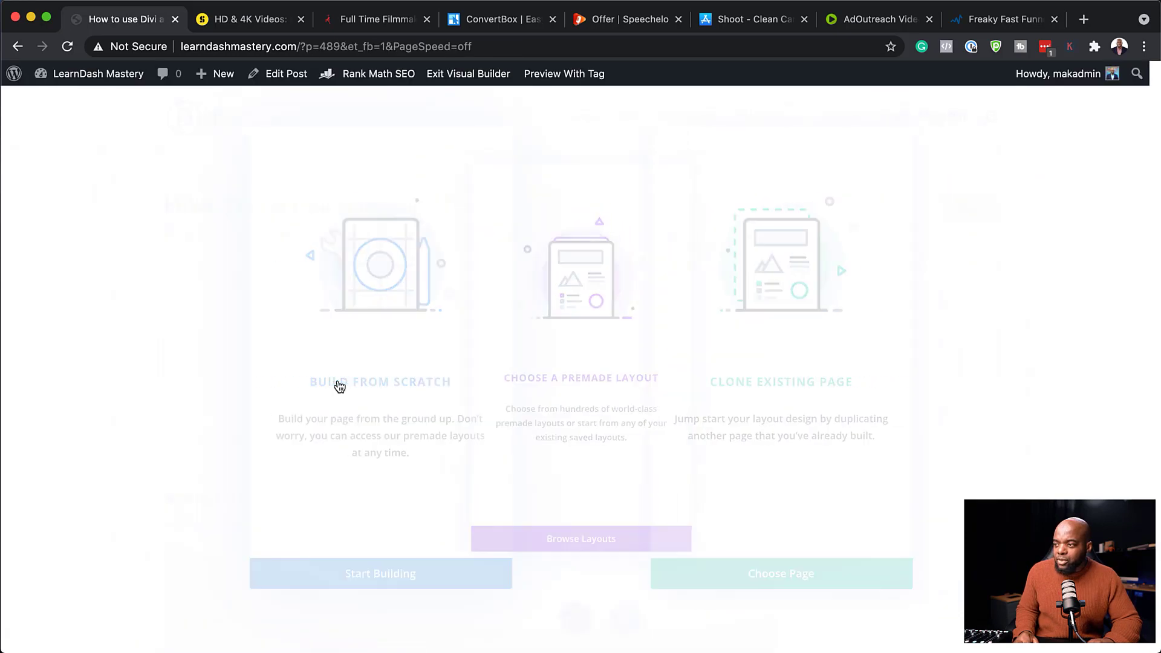
click(594, 372)
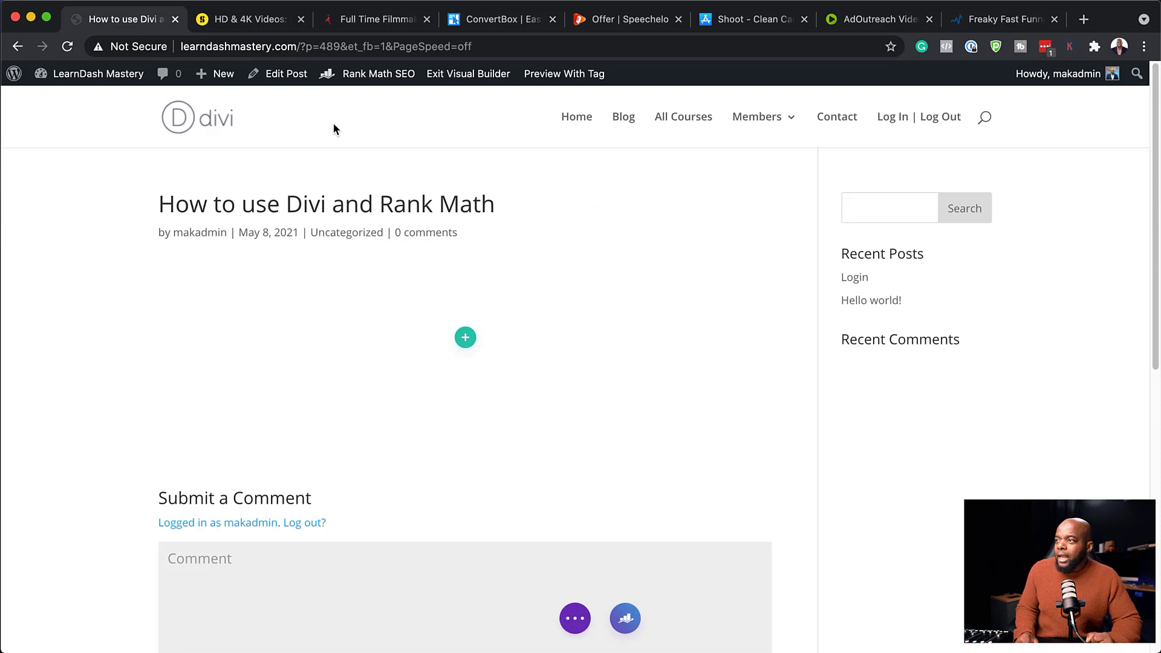
click(299, 76)
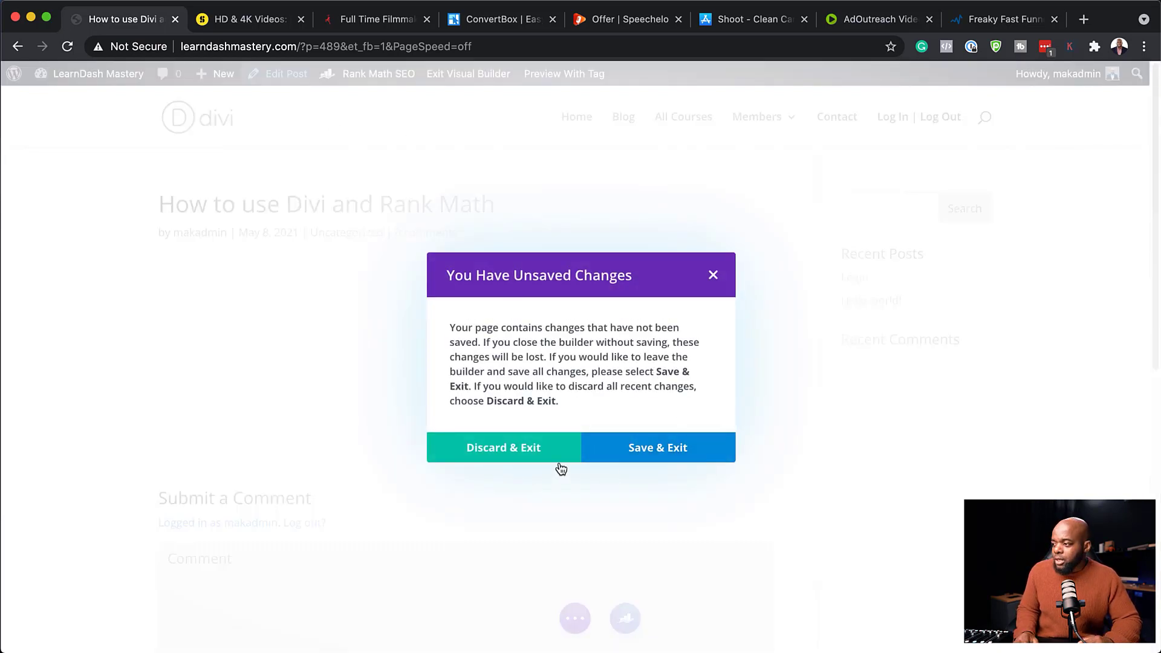
click(527, 454)
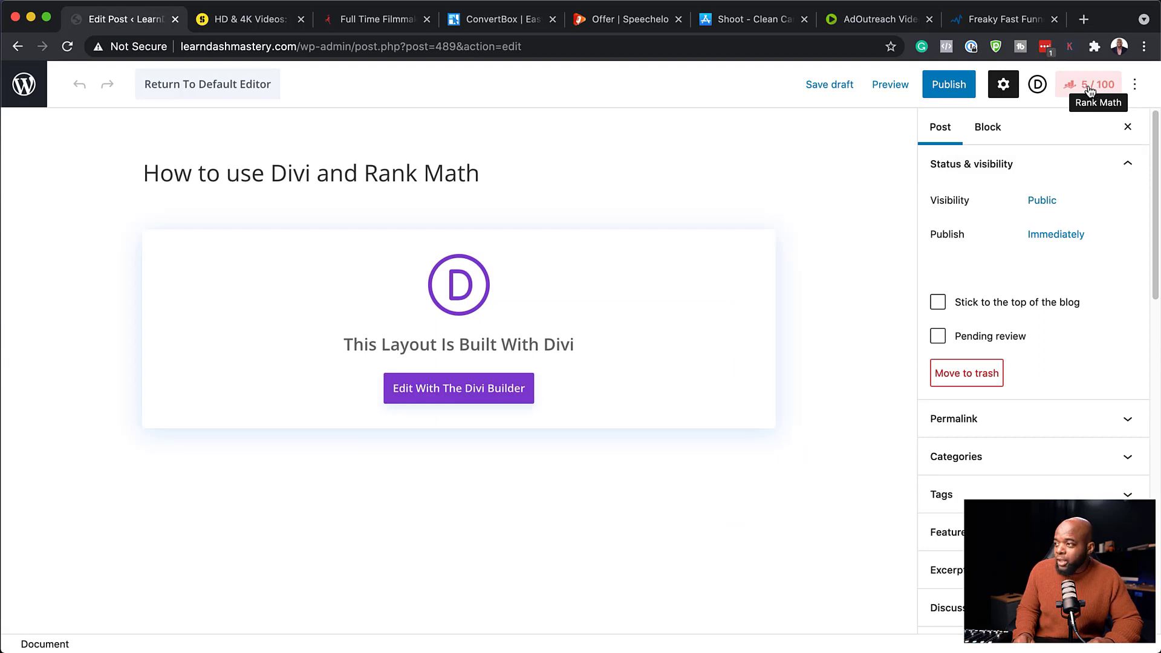
click(218, 86)
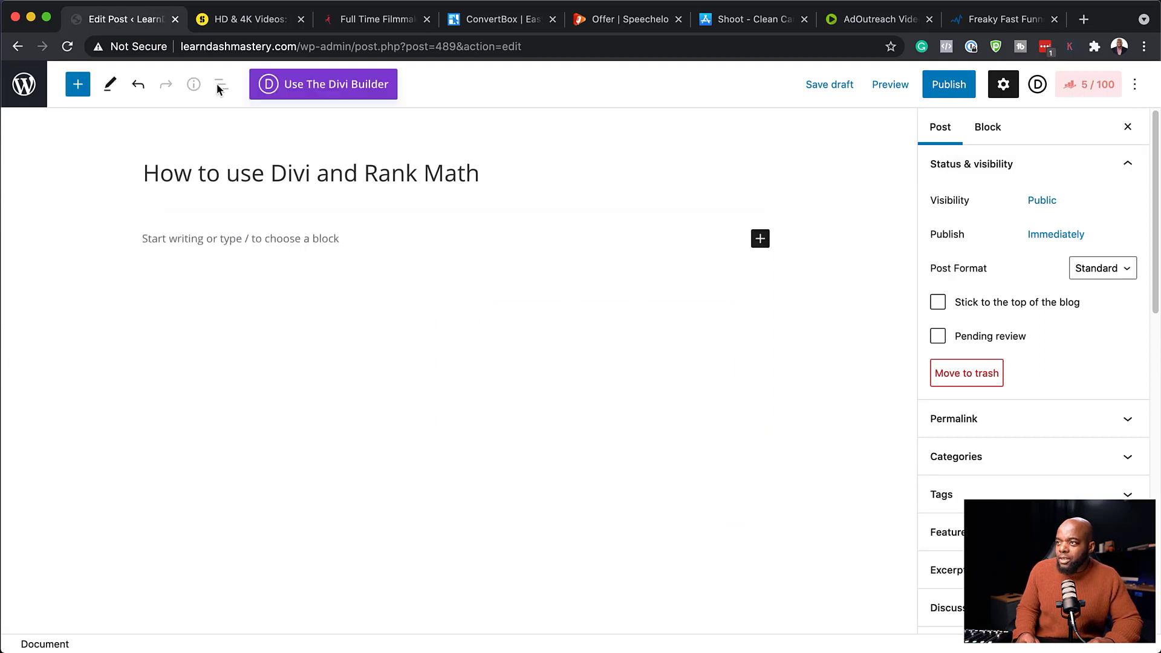
Add a heading "How to use Divi and Rank Math" and below it the paragraph "This is a tutorial on how to use Divi and Rank Math.".
click(277, 239)
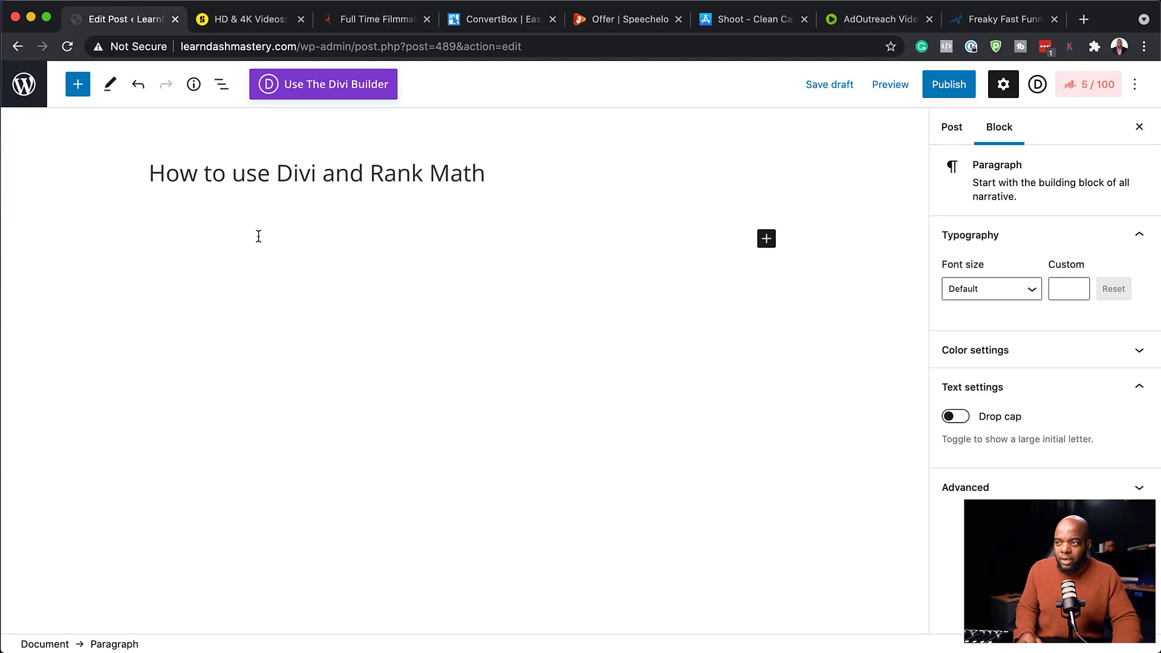
text(/hea)
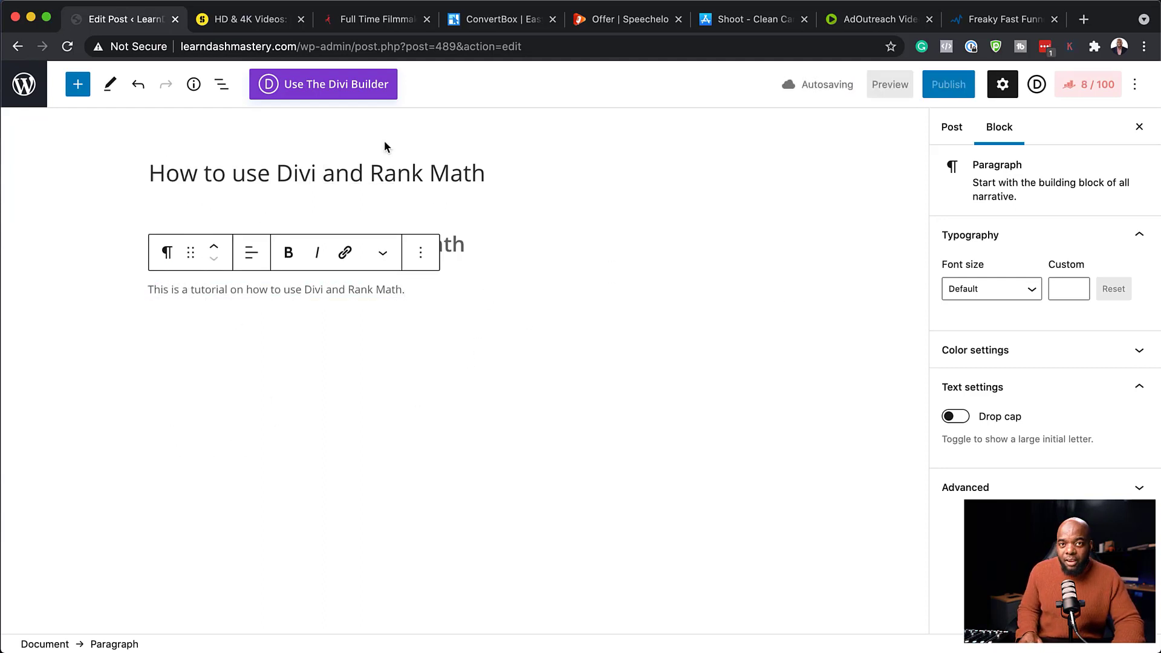
Replace the SEO title in the post's Rank Math snippet with "How to use Divi and Rank Math".
click(1093, 88)
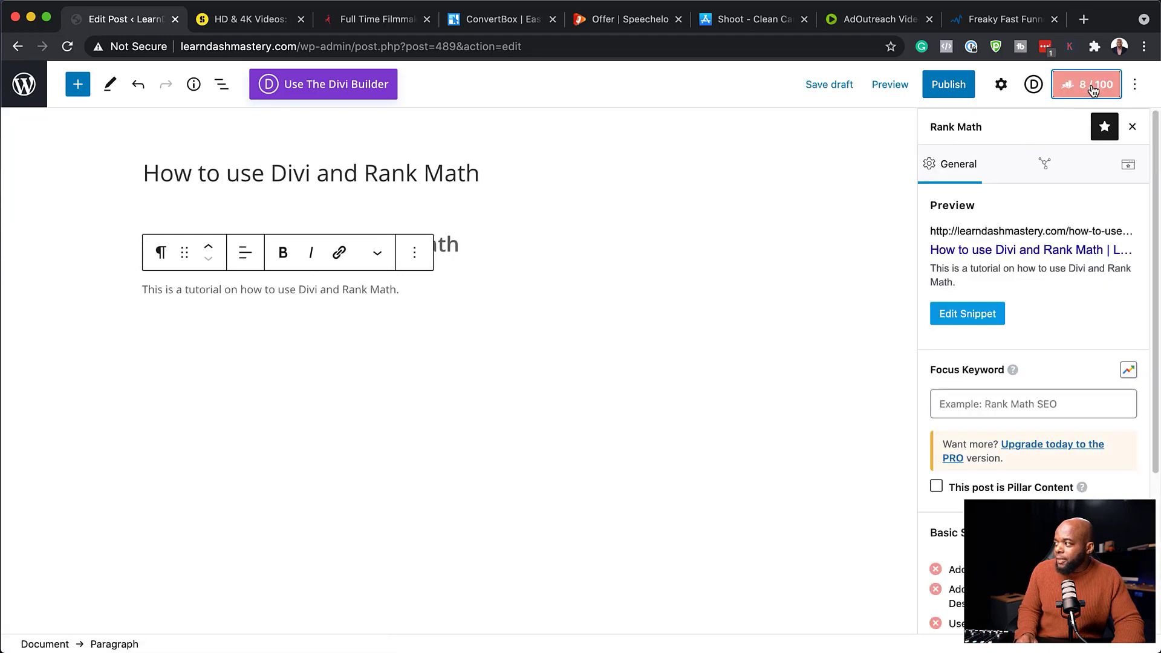
click(979, 316)
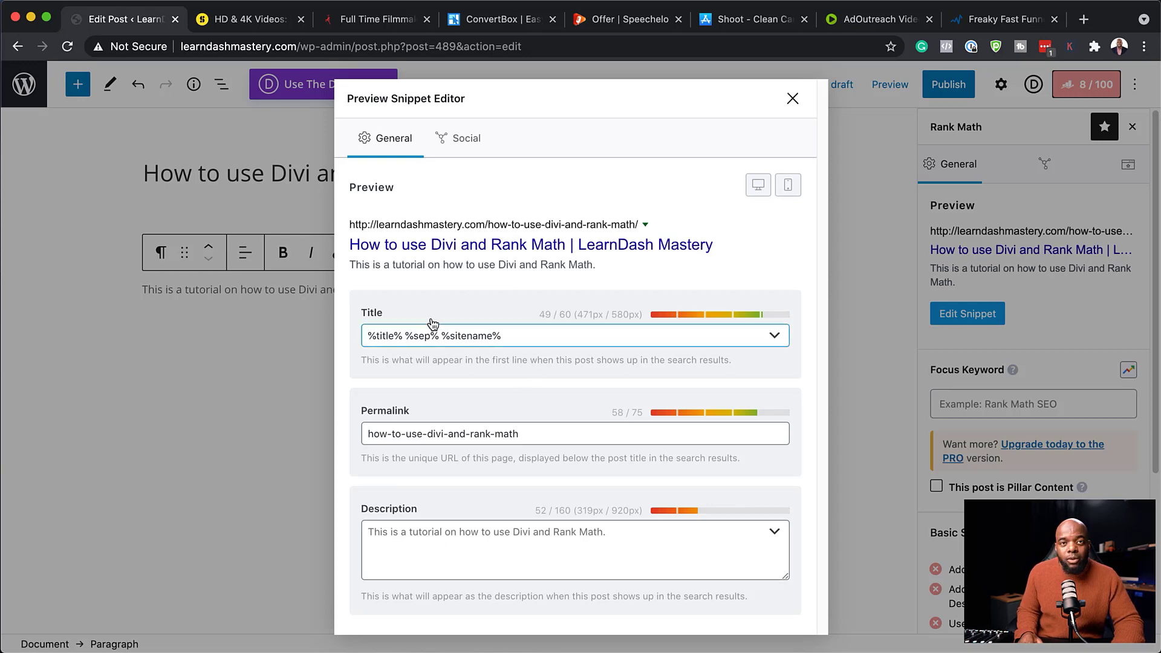
click(370, 336)
text(How to use Divi and Rank Math)
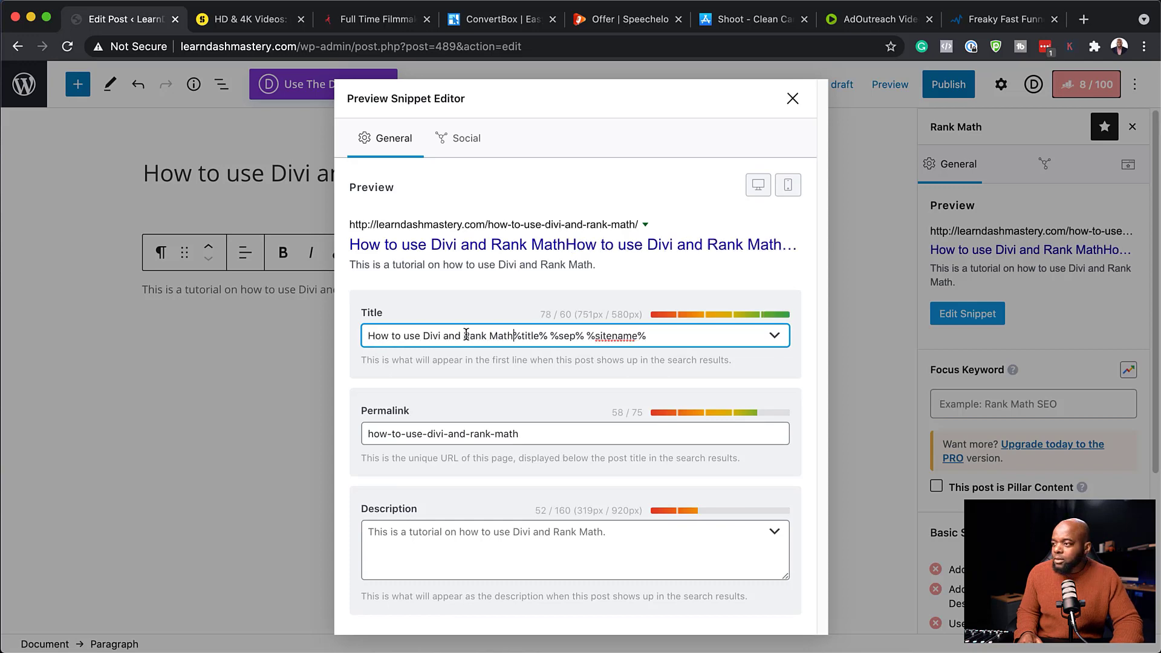
key(shift+super+Right)
key(BackSpace)
Set the snippet description to "Discover how to use Divi and Rank Math to achieve great SEO results every time you create a blog post.".
click(533, 436)
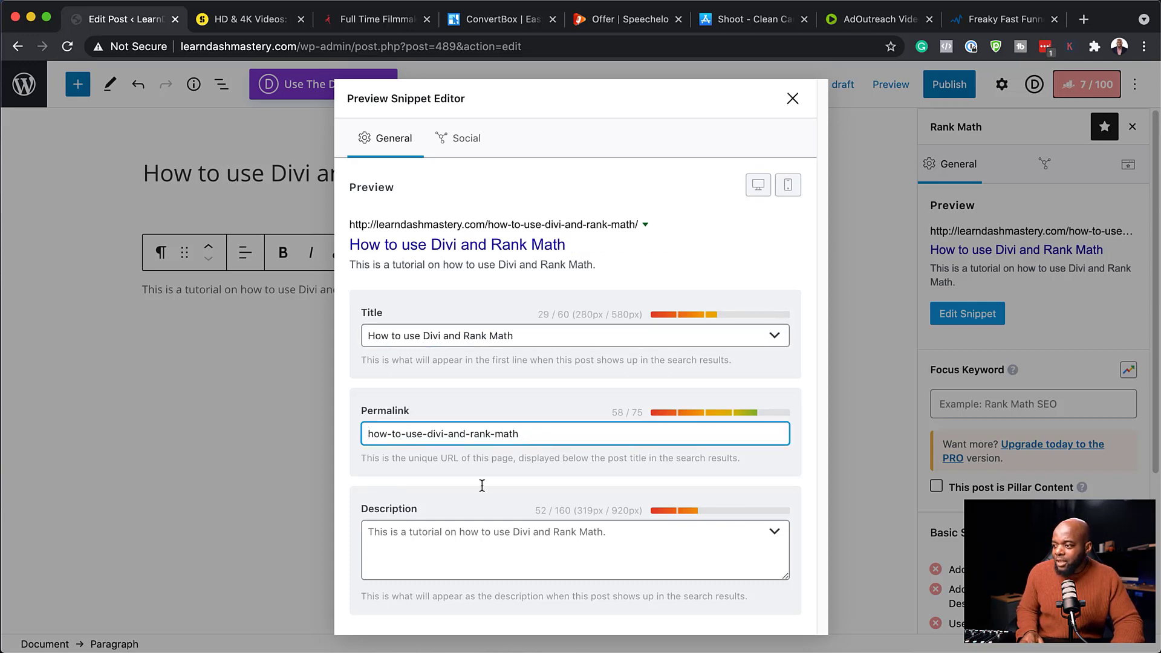
click(391, 536)
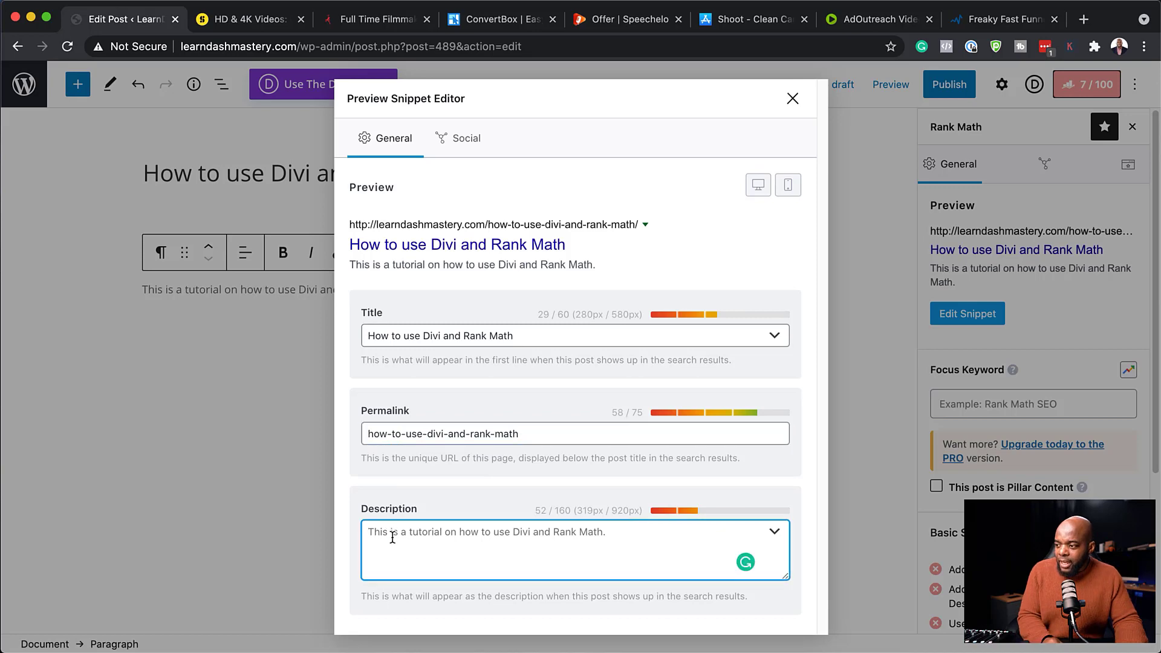
text(Discover how to use Divi and Rank Math to achieve great SEO results every time you create a blog post.)
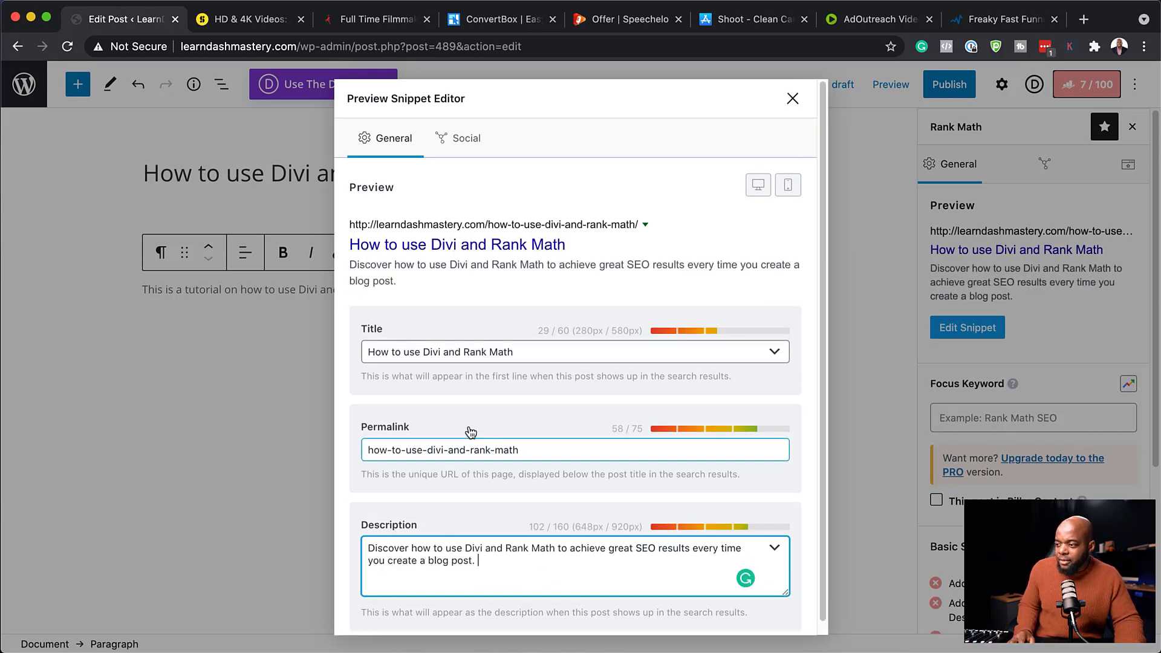
scroll(574, 369, down, 1)
scroll(601, 359, up, 1)
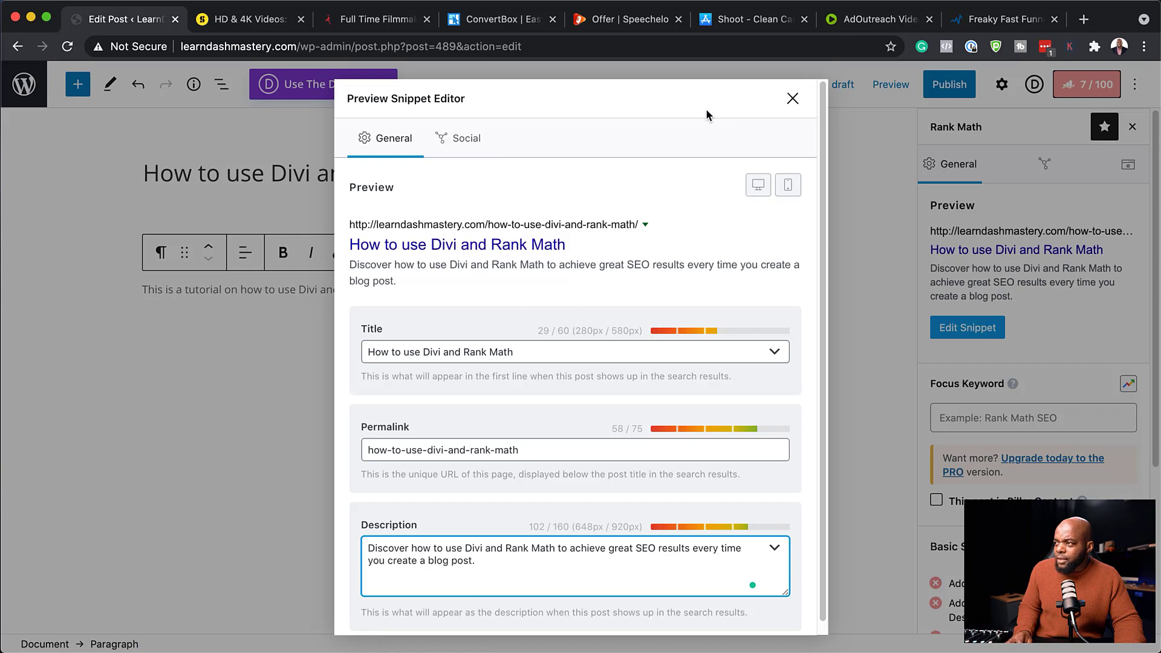
Review the snippet's Facebook social preview with its image, title, description and icon overlay options, and close the snippet editor.
click(466, 139)
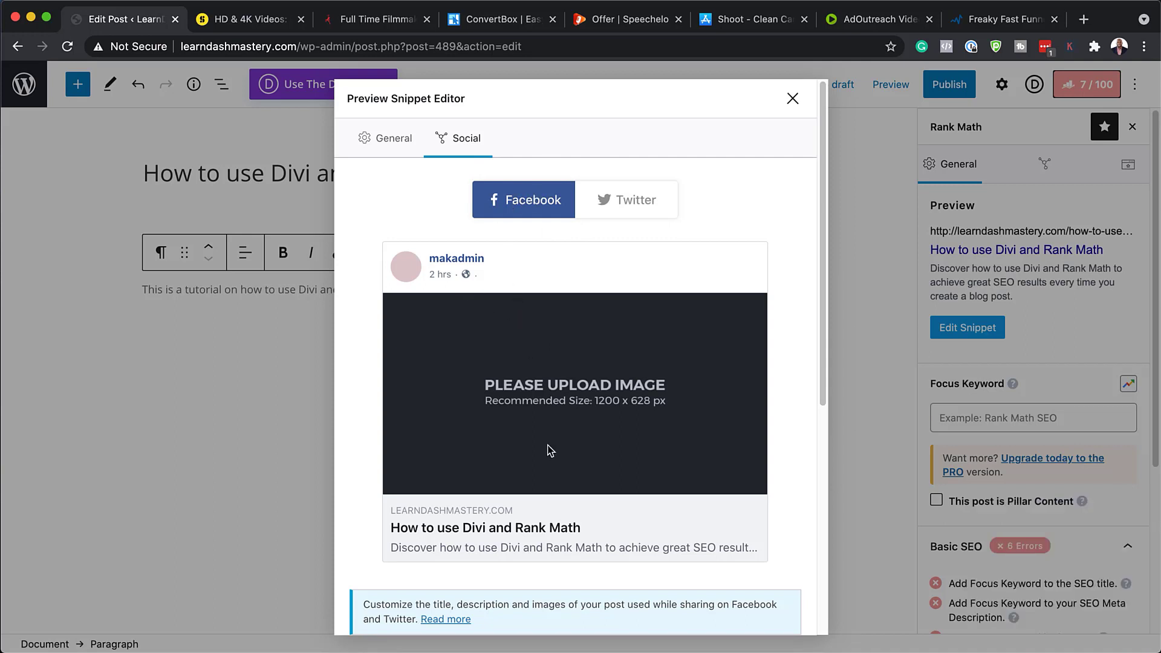
scroll(535, 499, down, 2)
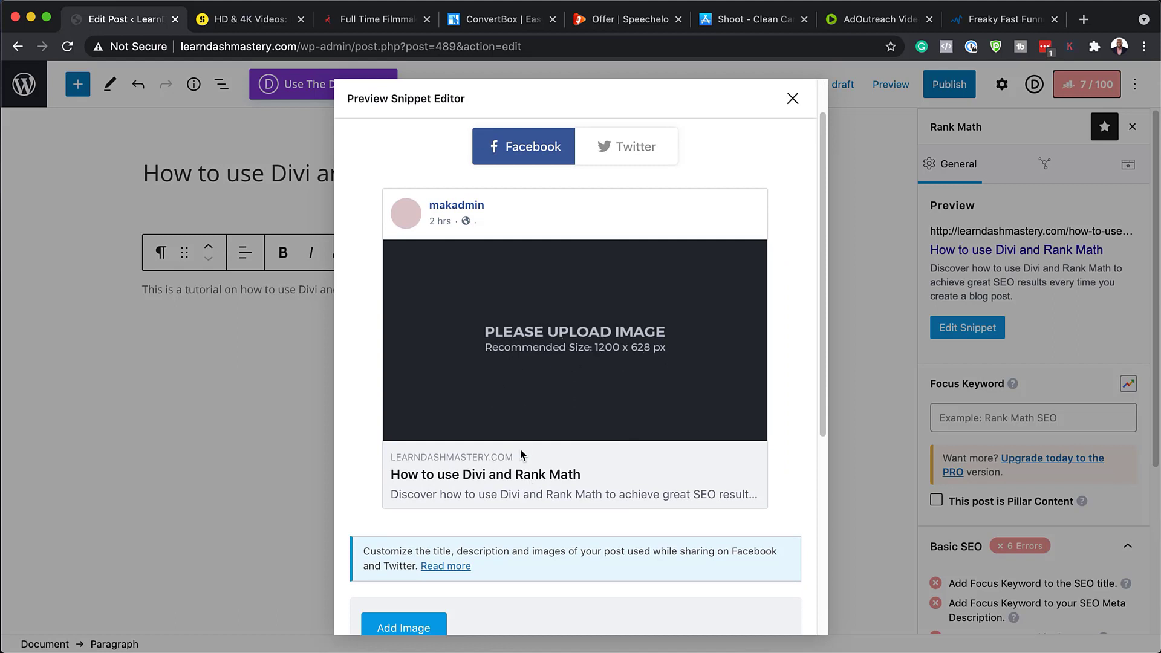
scroll(653, 475, down, 5)
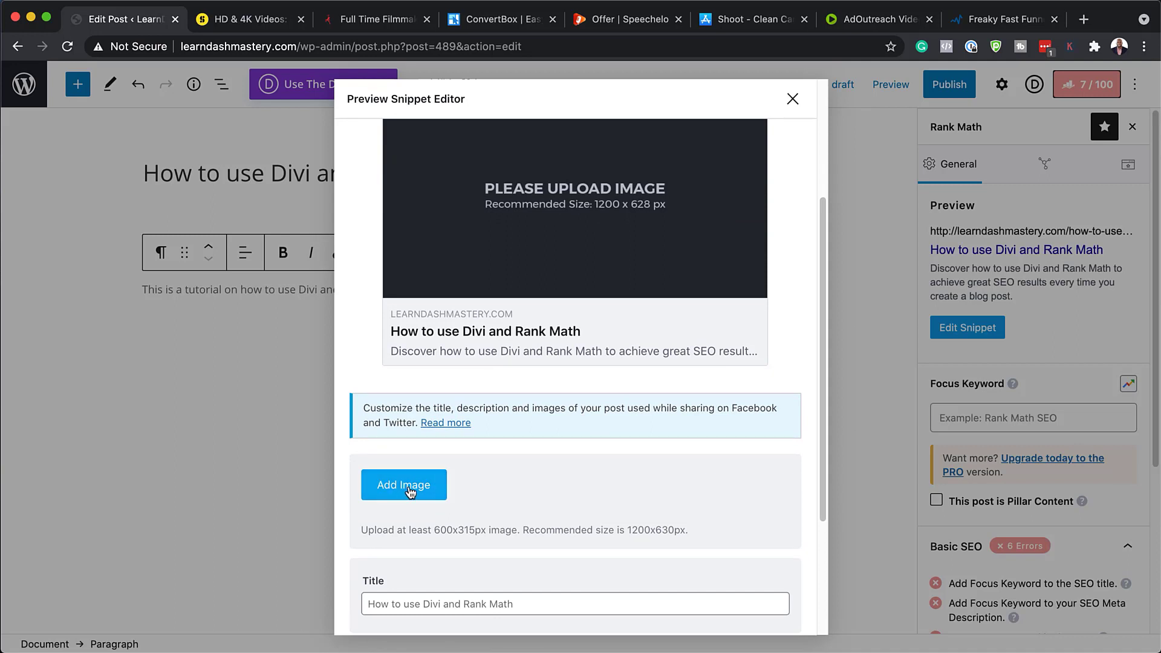
scroll(527, 493, down, 6)
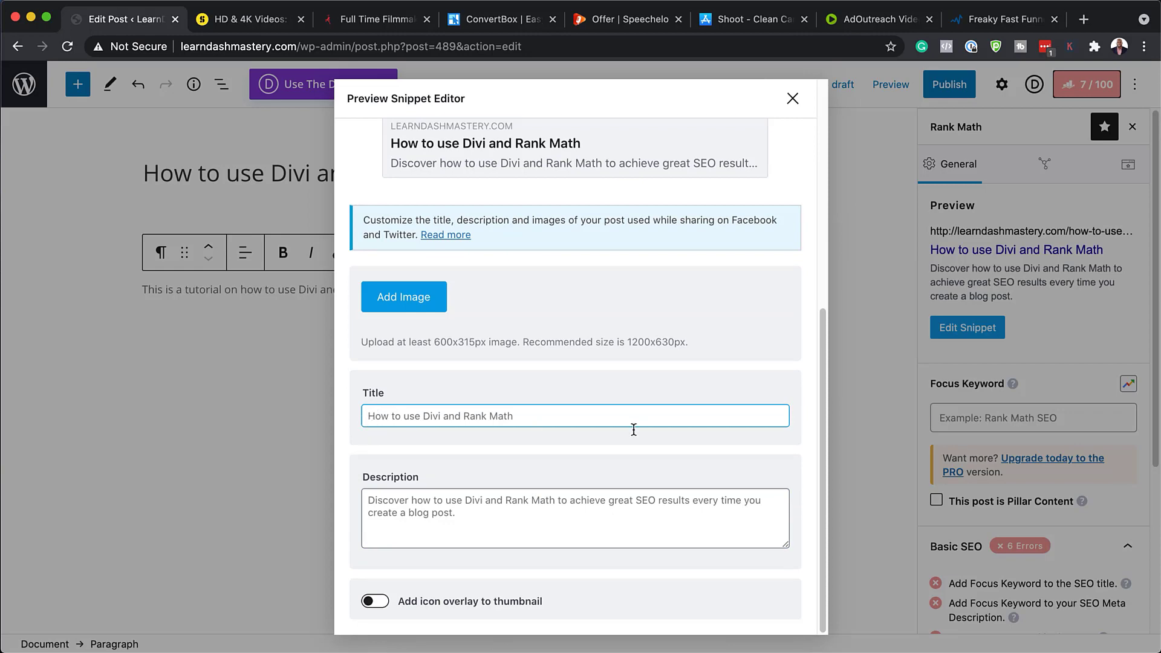
click(589, 494)
scroll(630, 490, up, 11)
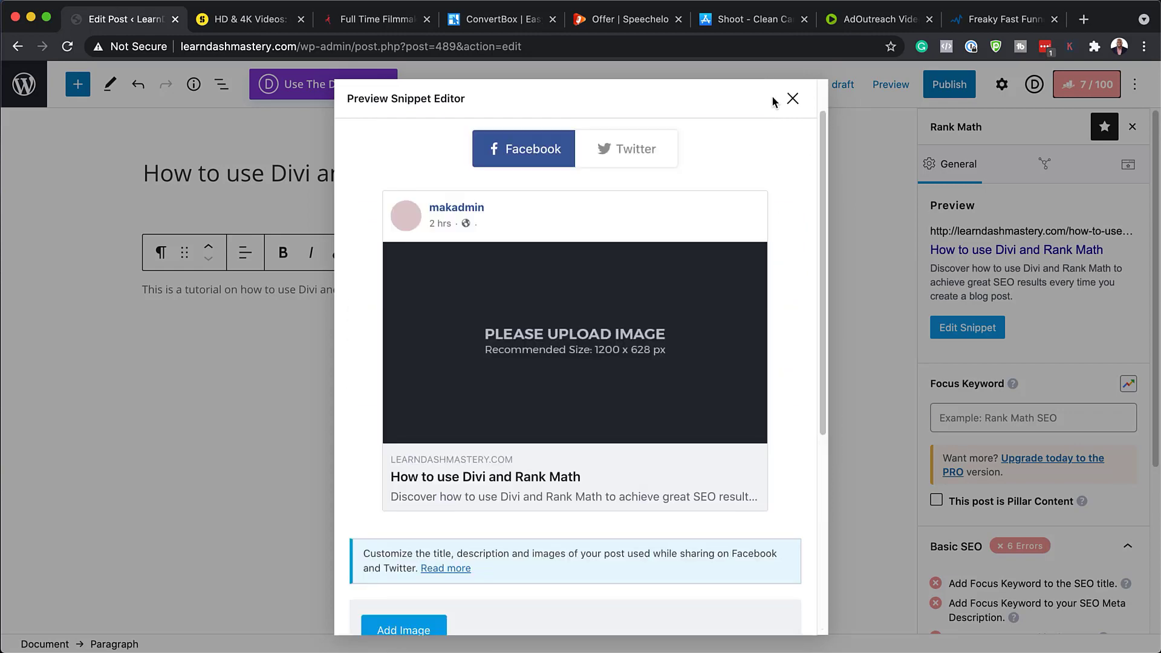
click(793, 99)
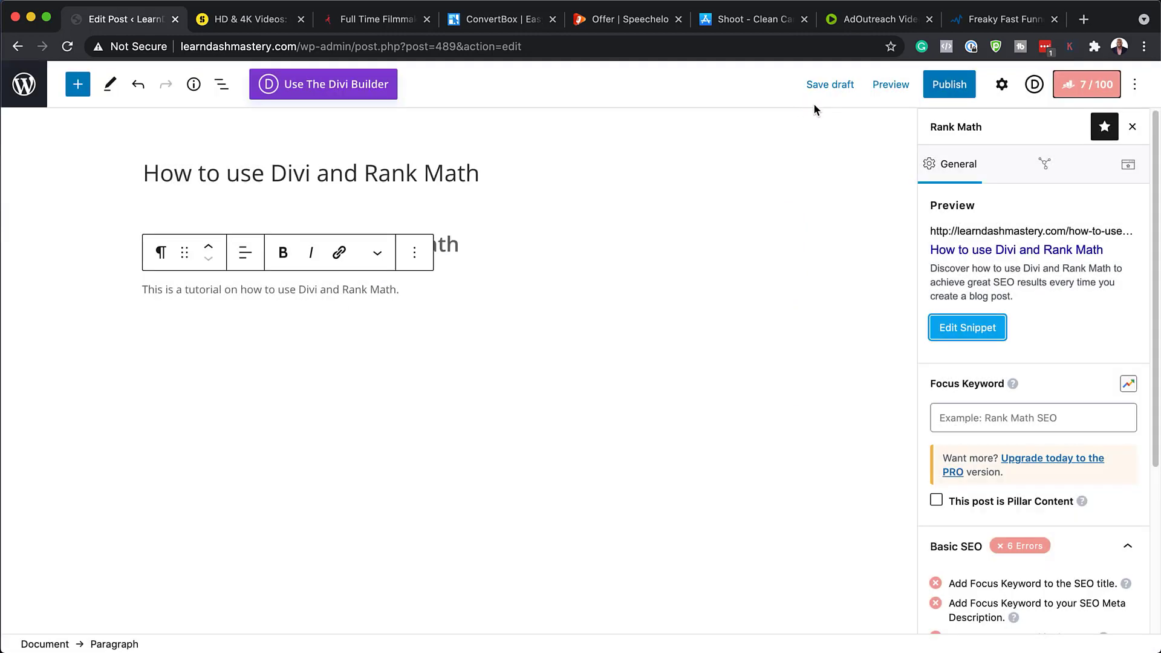
Set the post's focus keyword to "How to use Divi and Rank Math" and check the Basic SEO recommendations.
scroll(1074, 426, down, 4)
scroll(1060, 446, down, 1)
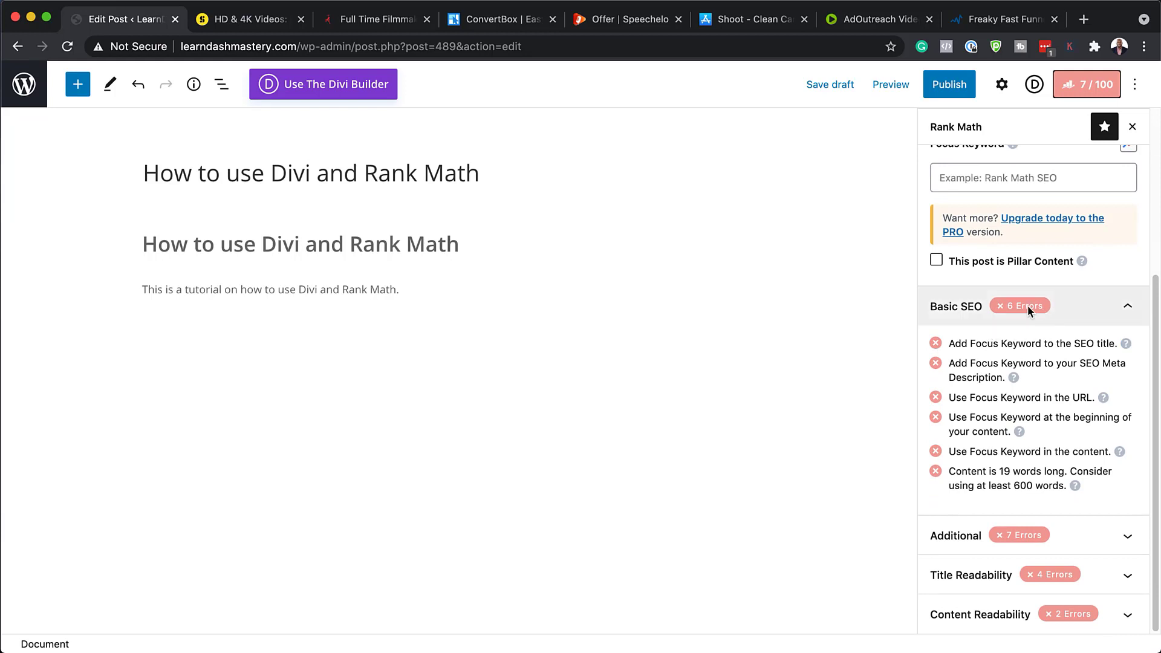
scroll(1028, 536, up, 5)
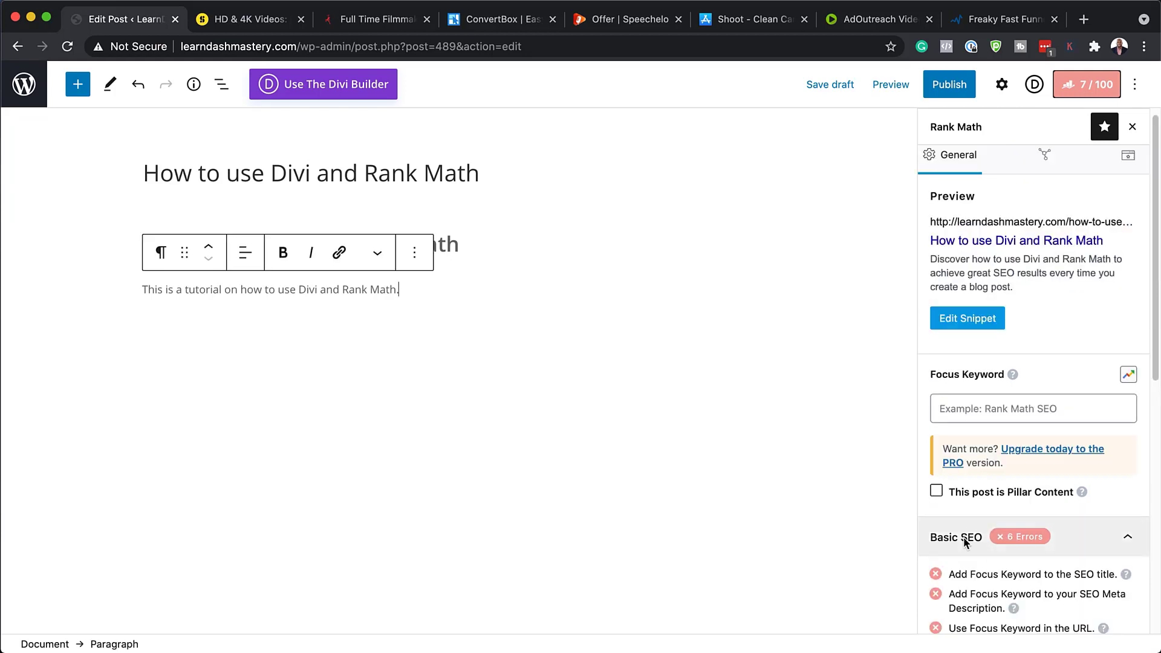
click(962, 409)
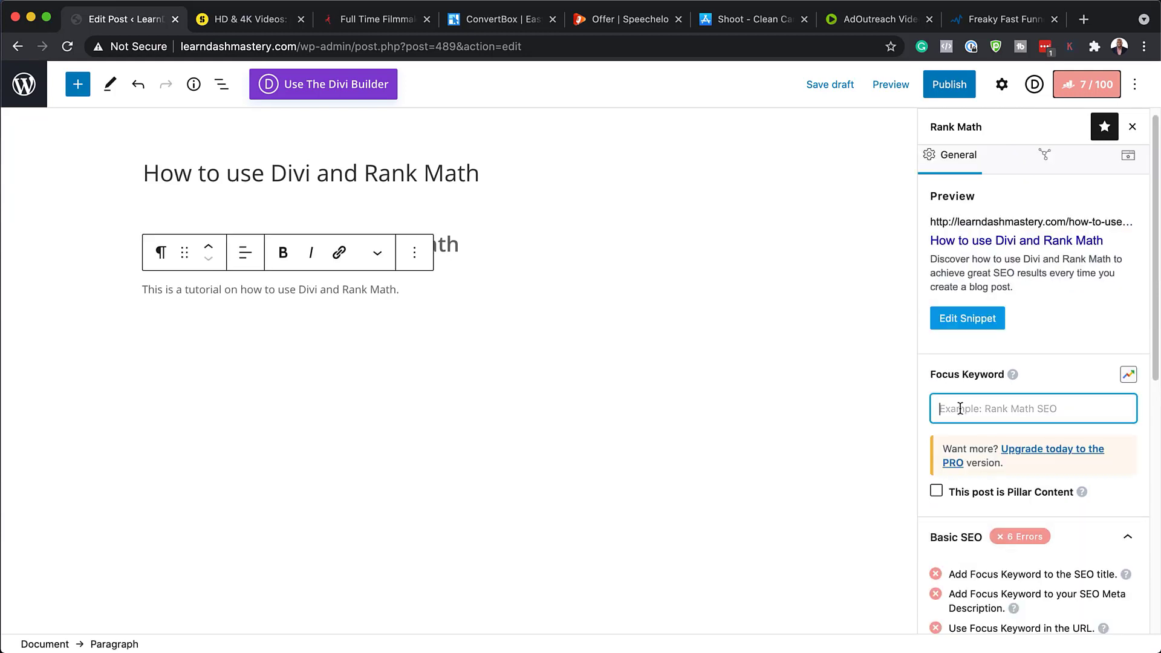
text(How to use Divi and Rank Math)
key(Return)
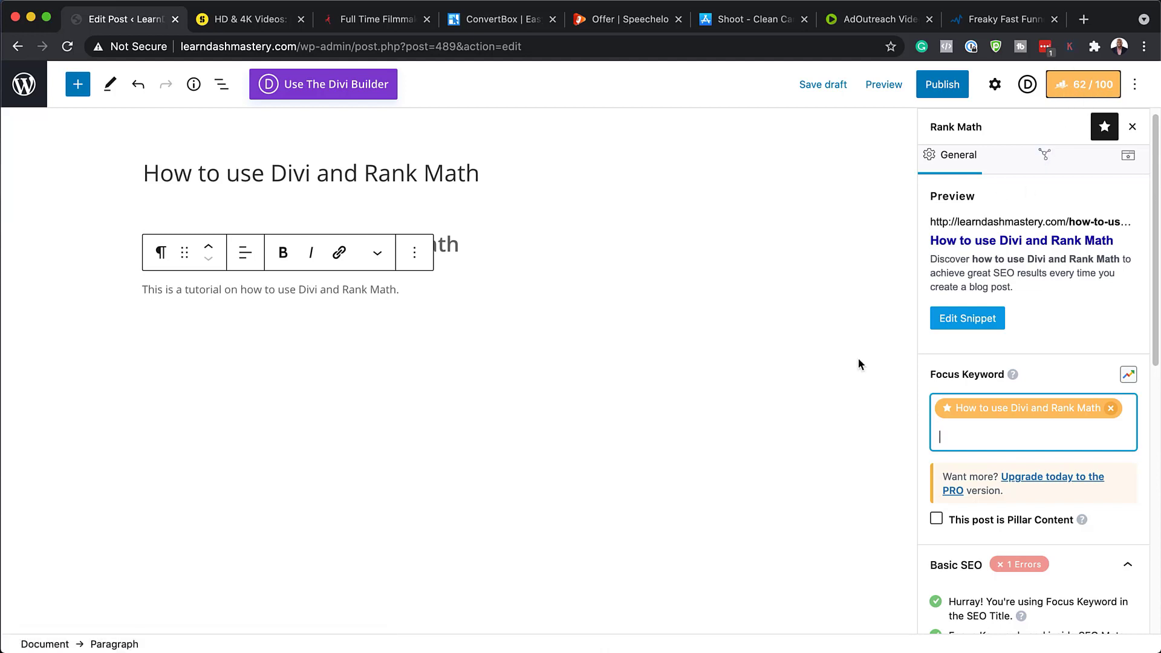
scroll(1110, 488, down, 5)
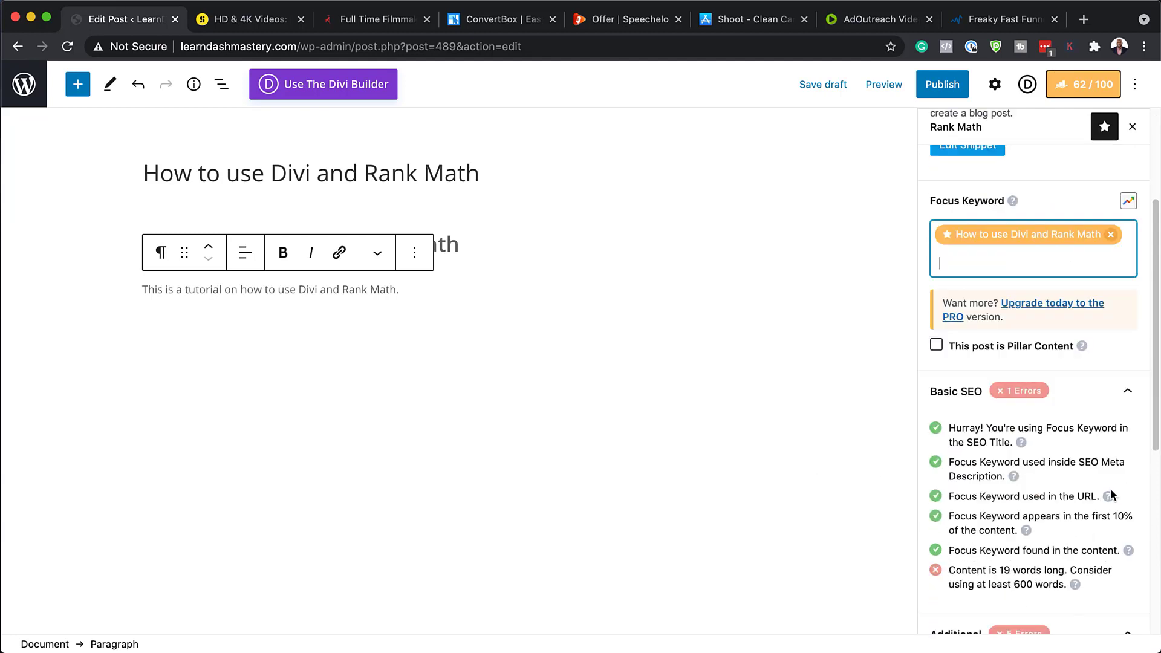
Add an image block below the tutorial paragraph and choose the media library photo of the man reading at his desk.
scroll(1108, 491, down, 2)
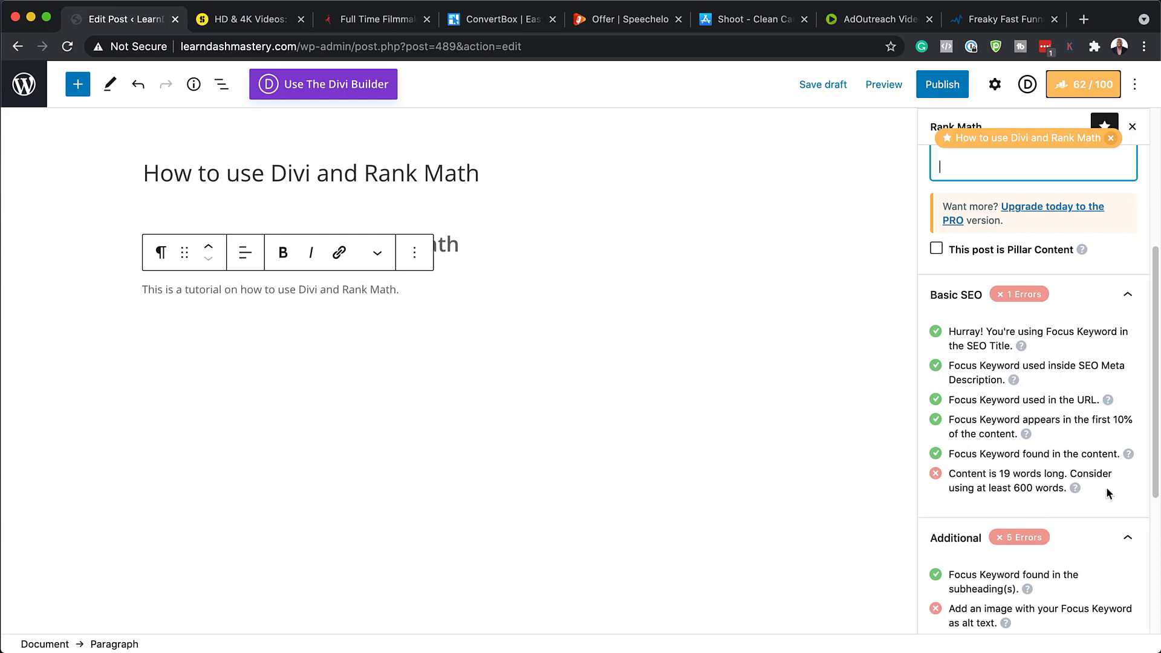
scroll(1108, 489, down, 1)
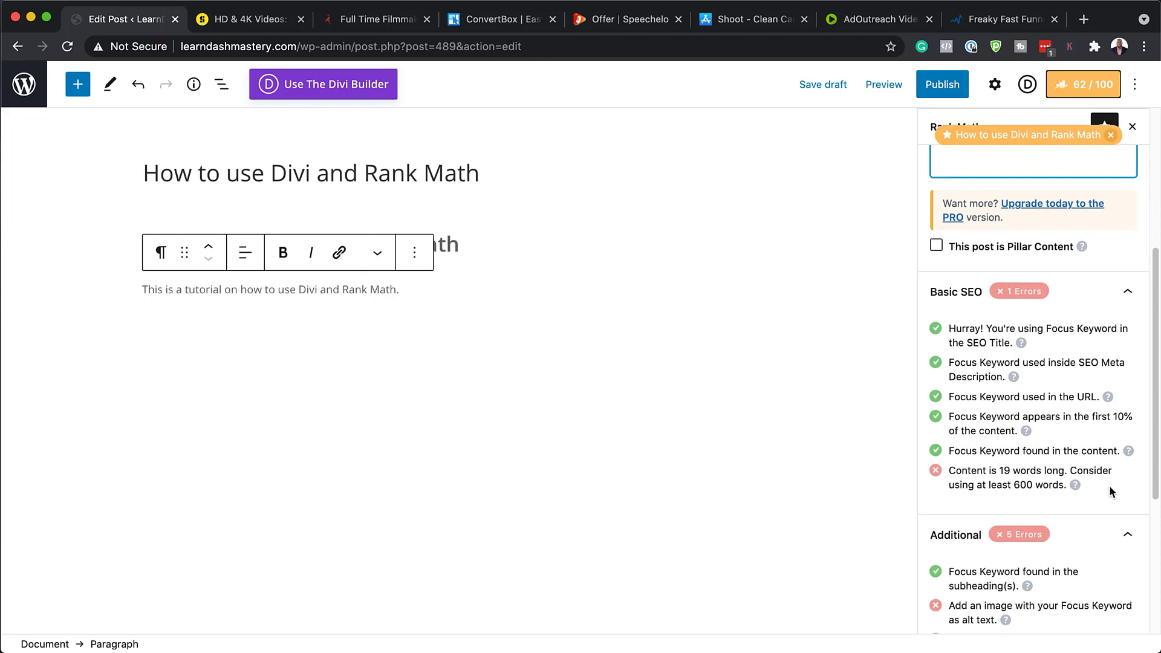
scroll(1109, 485, down, 5)
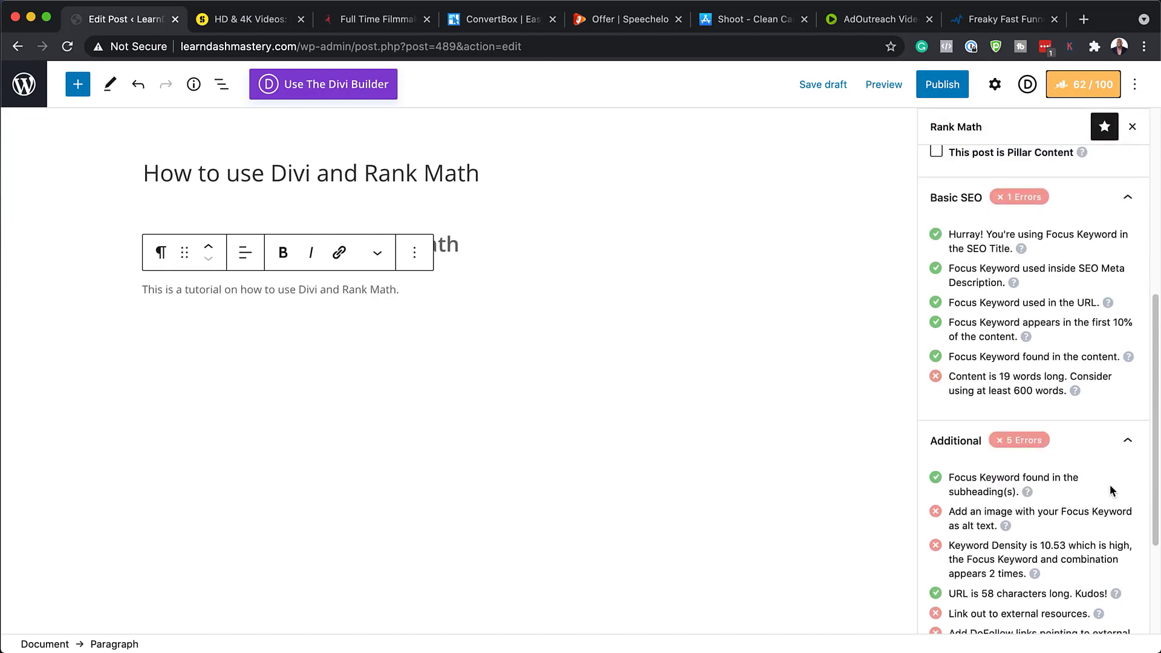
scroll(1109, 484, down, 1)
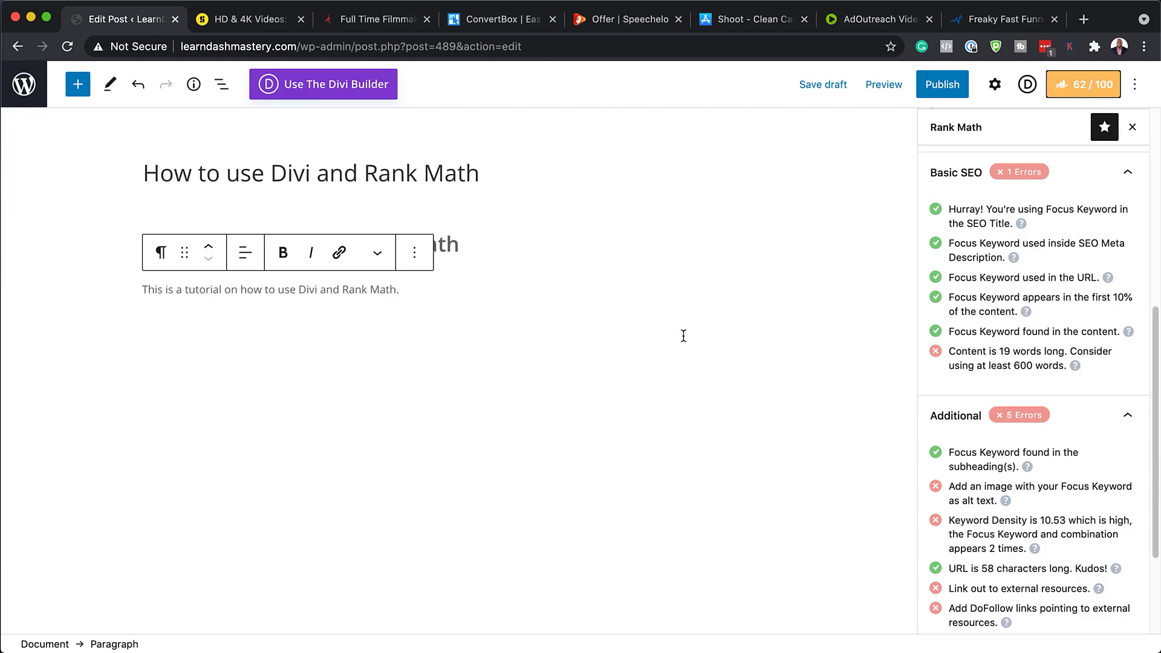
key(Return)
text(/i)
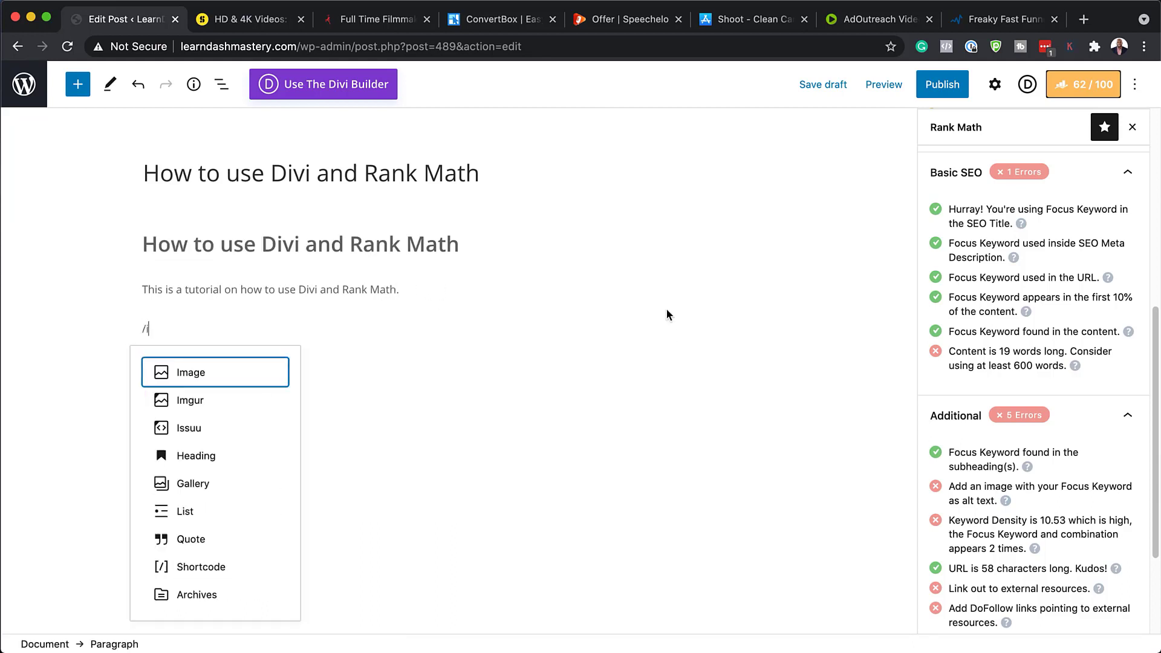
click(213, 374)
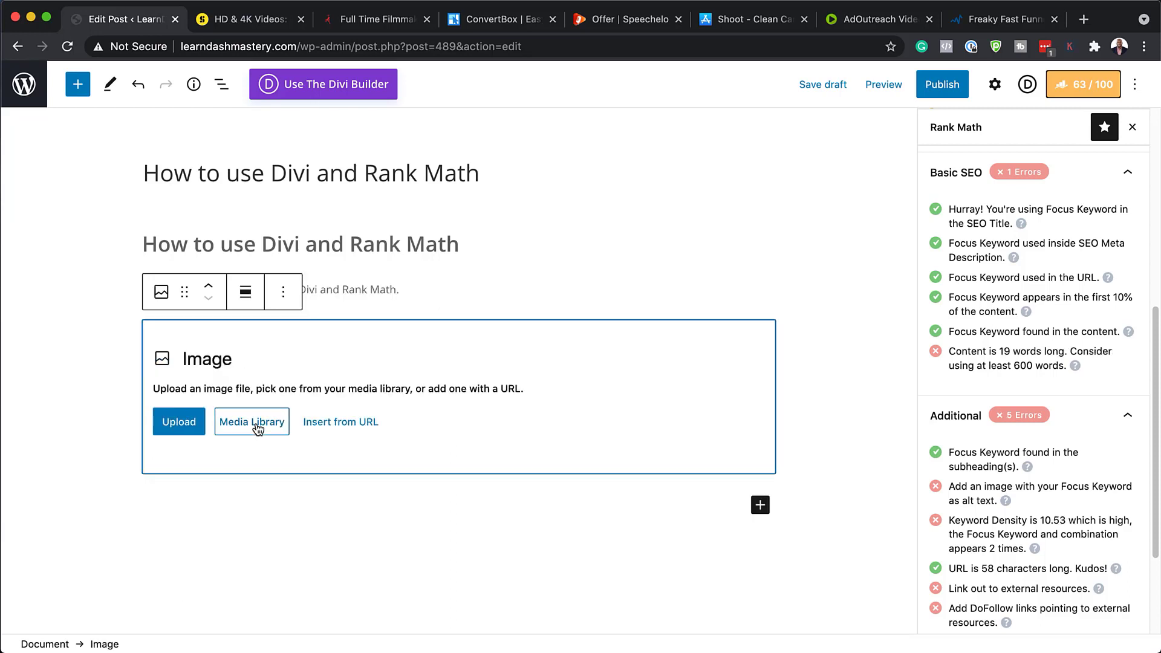
click(257, 424)
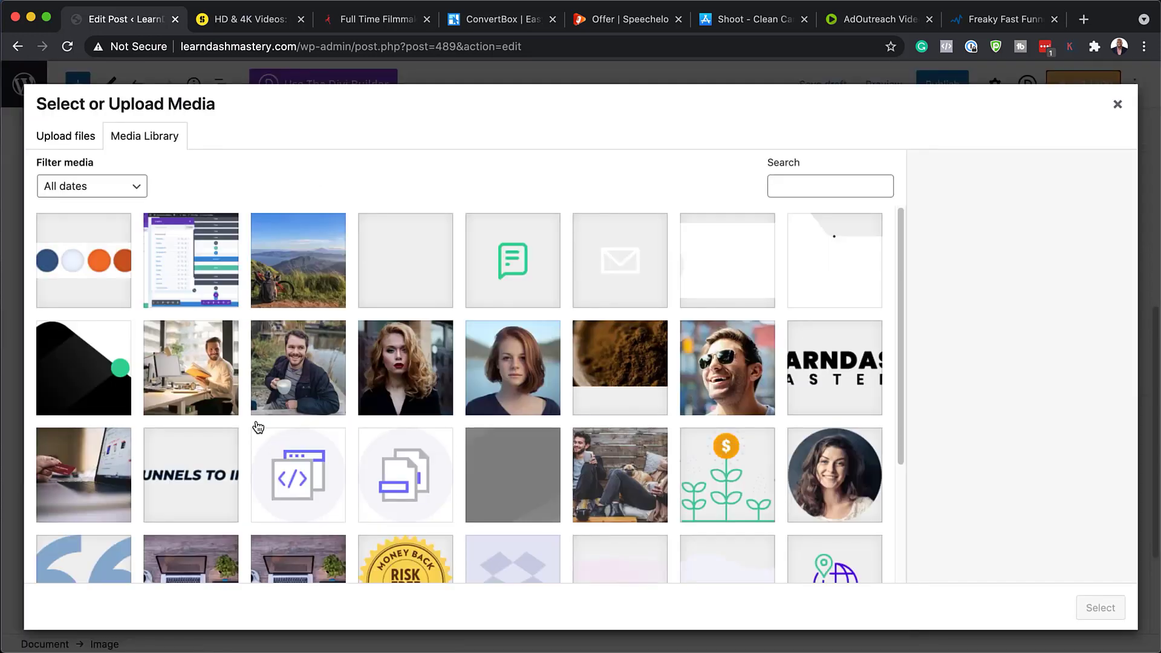
click(224, 368)
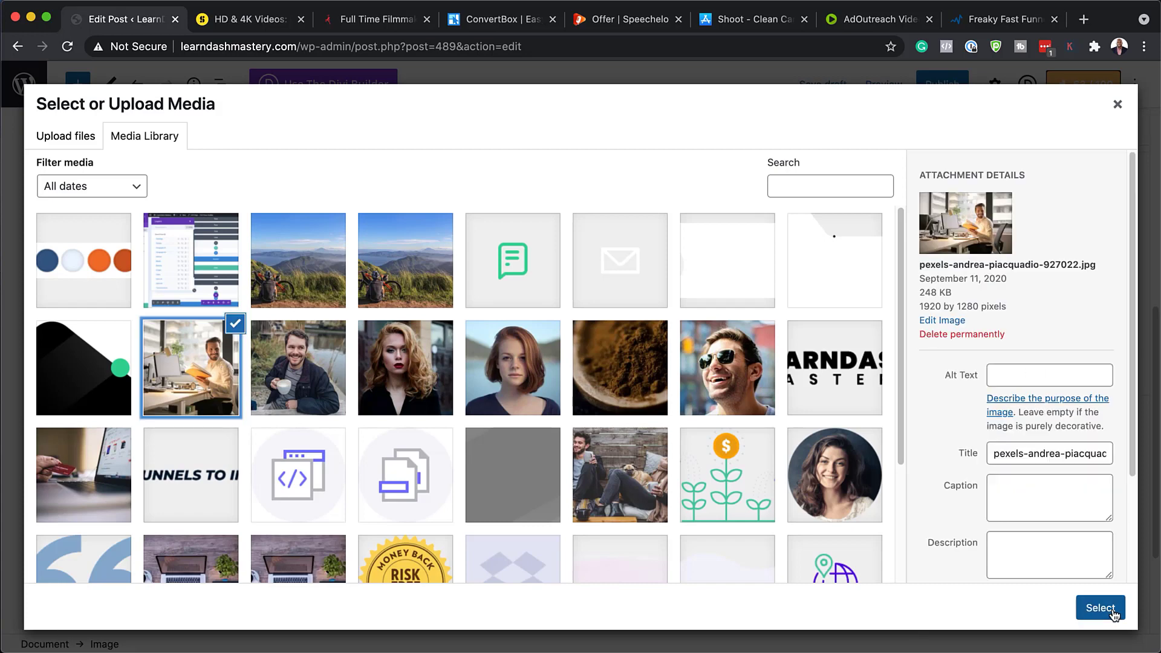
Set the photo's title and alt text to "How to use Divi and Rank Math" and insert it into the post.
triple_click(1020, 455)
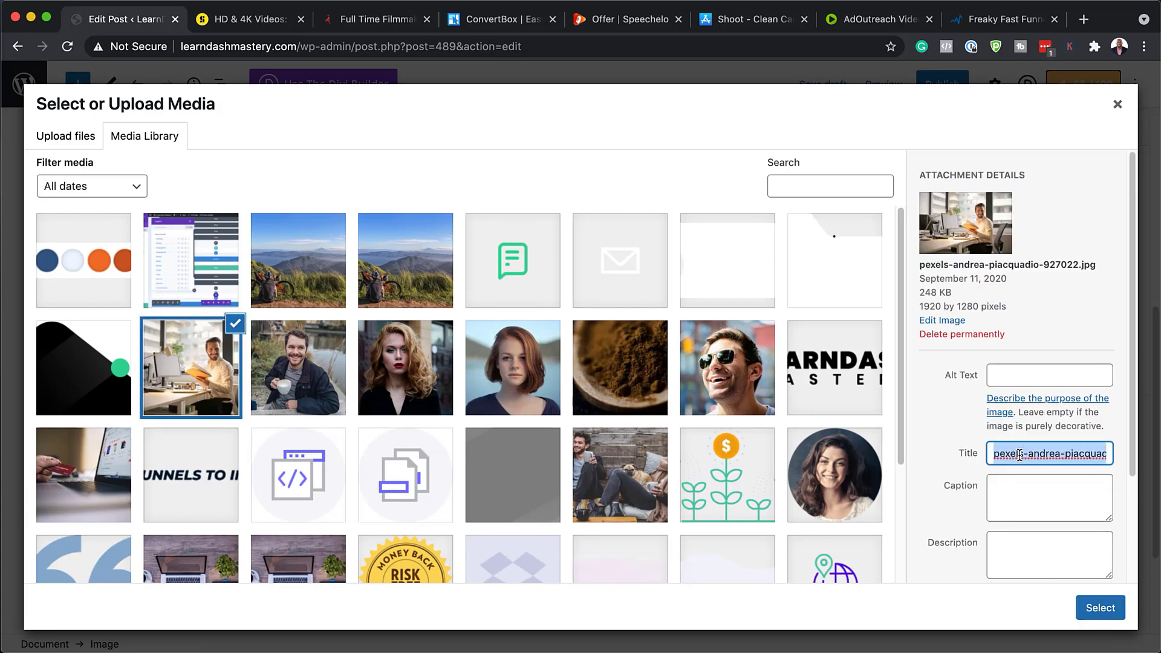
key(BackSpace)
key(super+v)
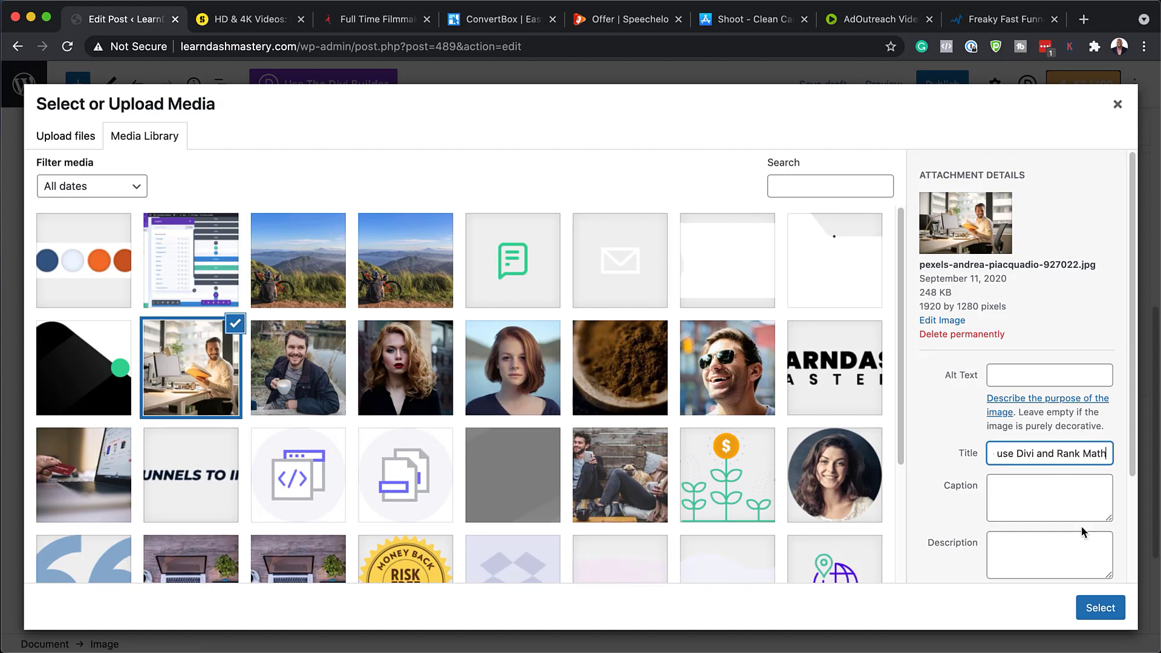
click(1019, 380)
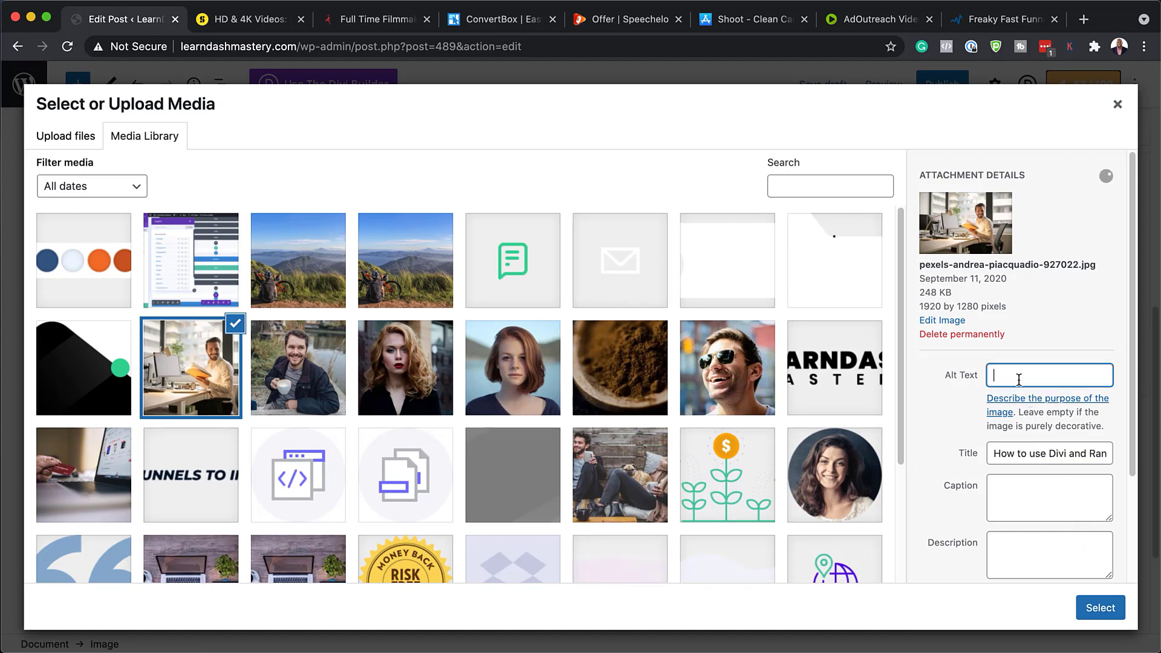
key(super+v)
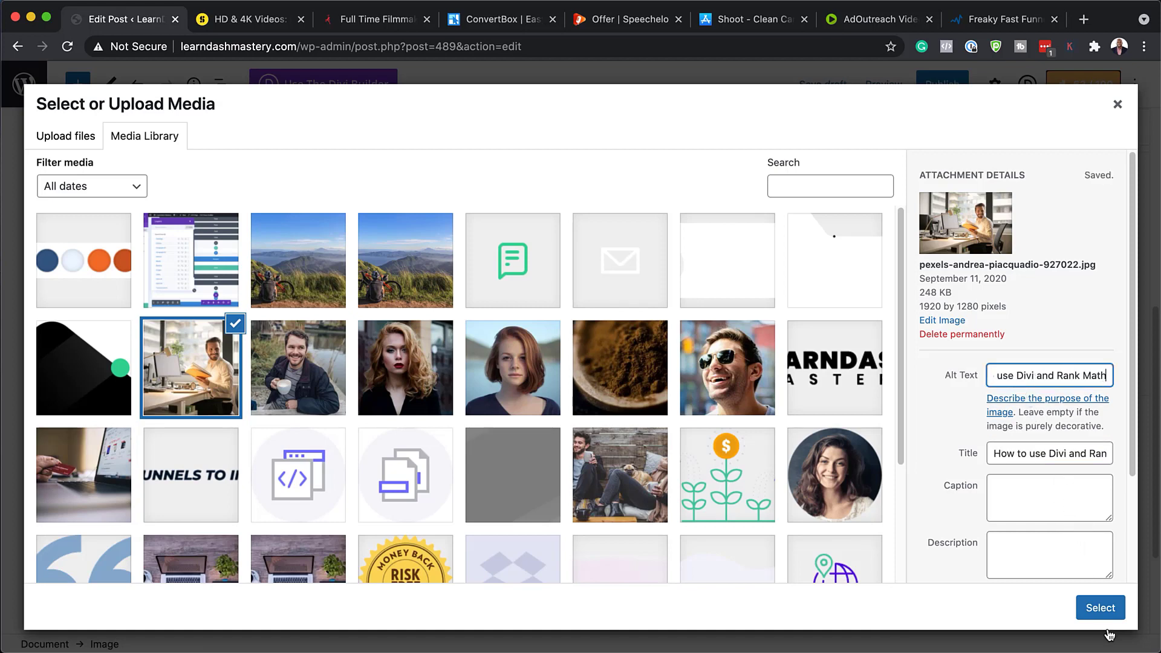
click(1101, 608)
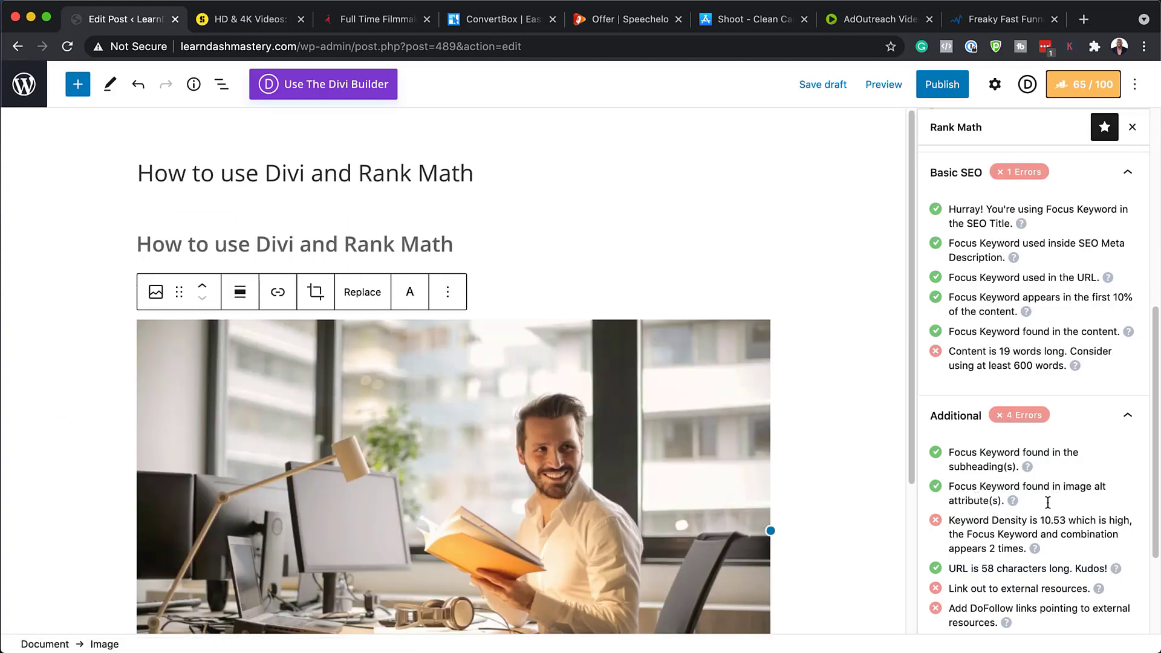
Try linking the words "Rank Math" in the post's H2 heading to "#", and remove that link.
scroll(1049, 496, down, 2)
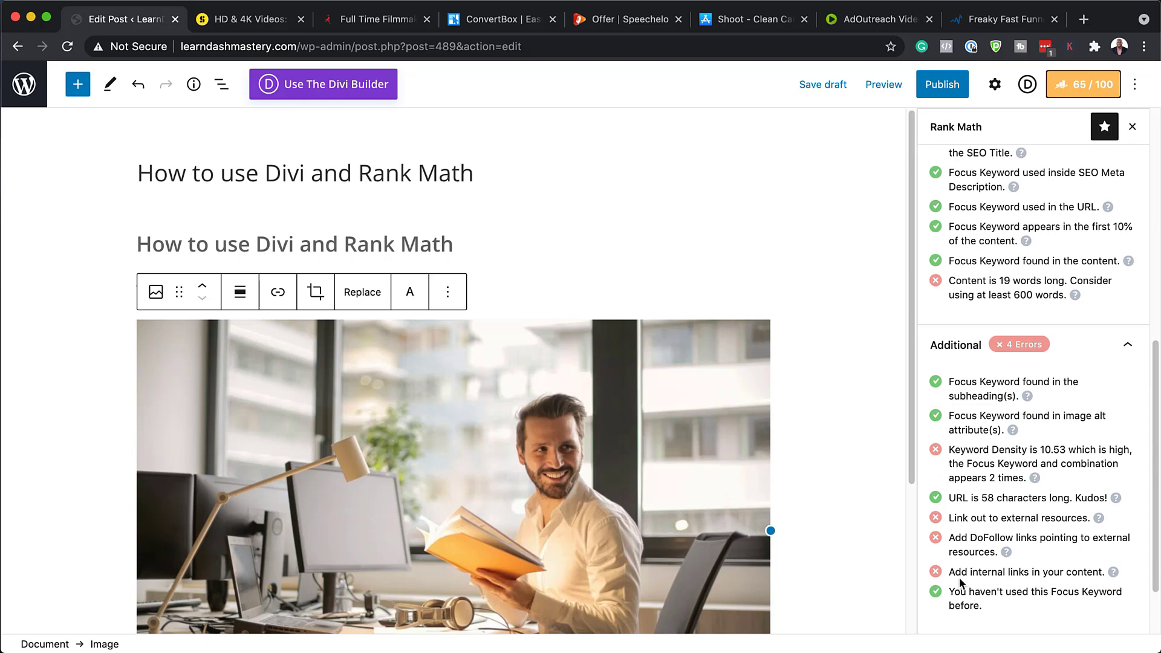
click(402, 295)
click(549, 294)
drag(344, 244, 448, 243)
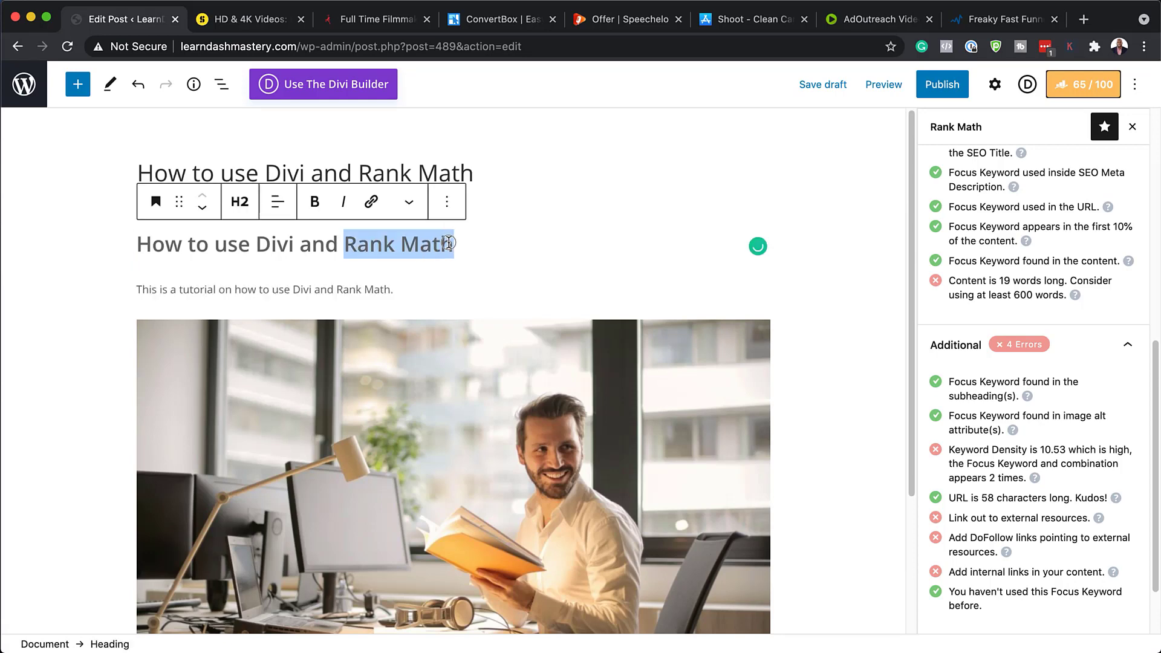
click(371, 201)
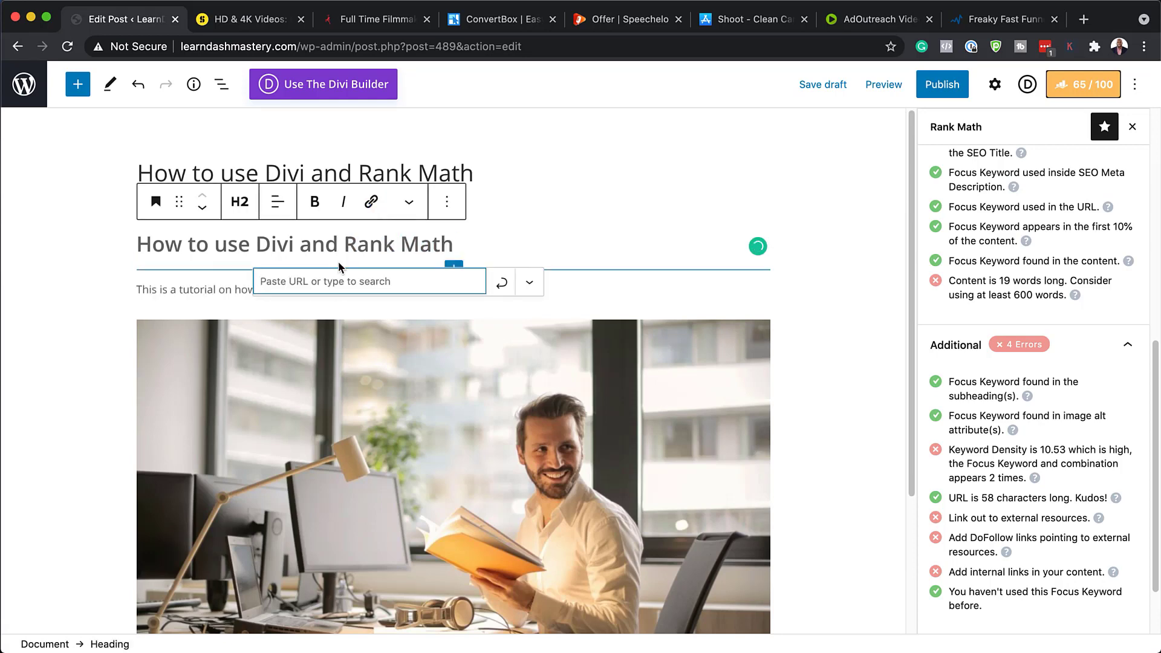
text(#)
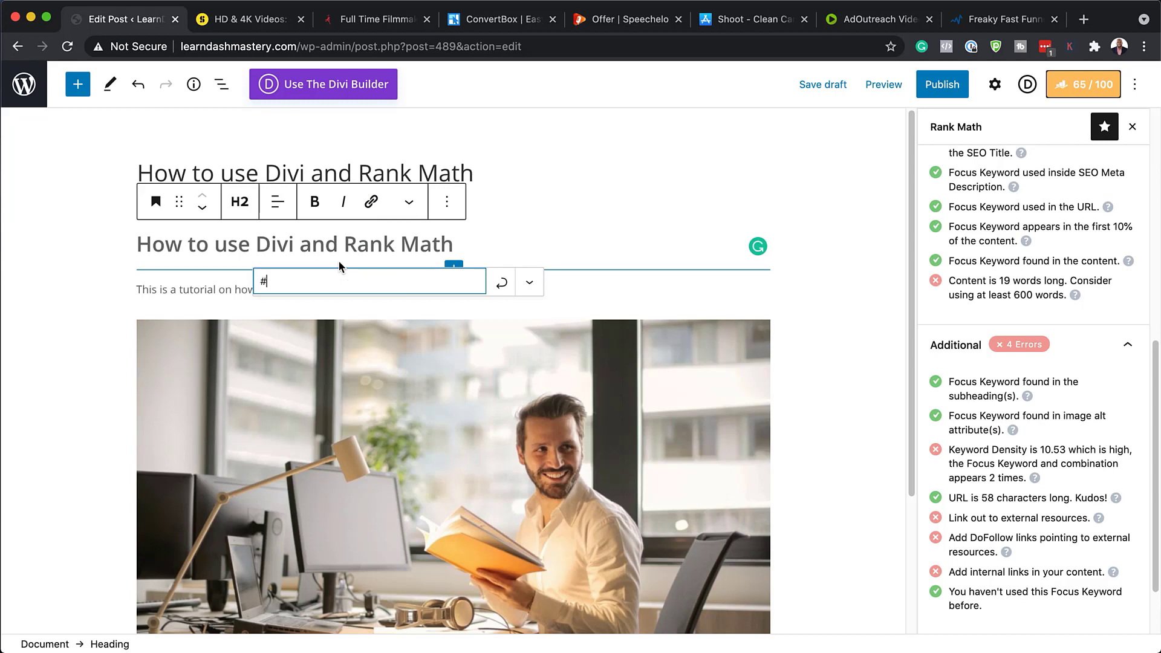
click(501, 282)
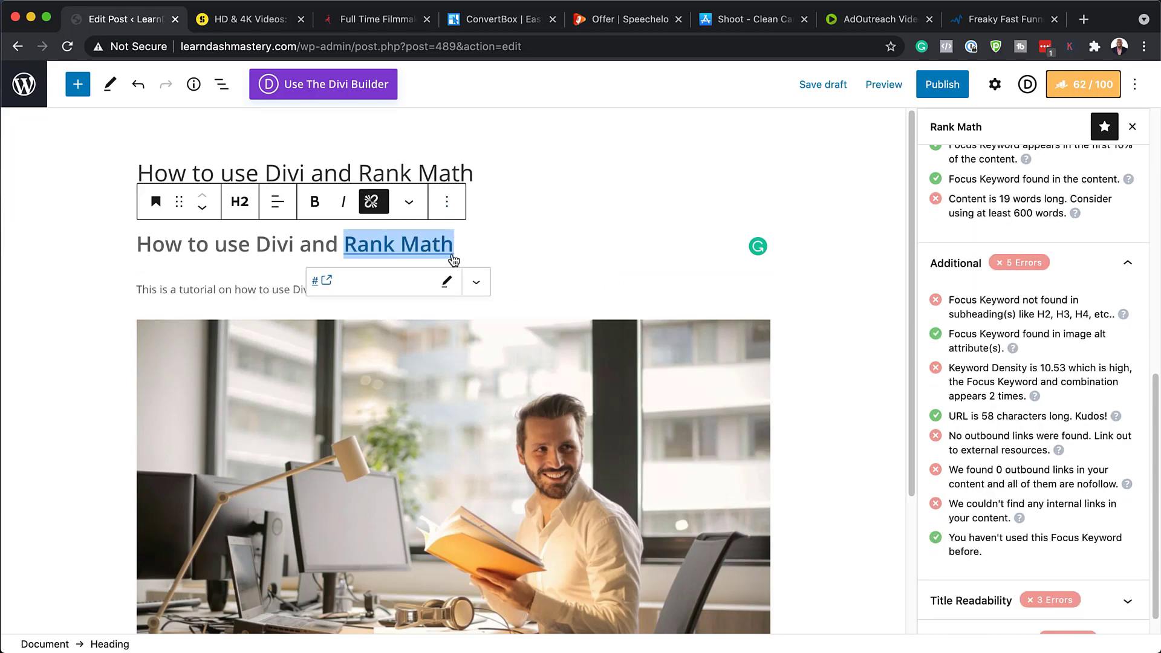
click(372, 203)
click(372, 204)
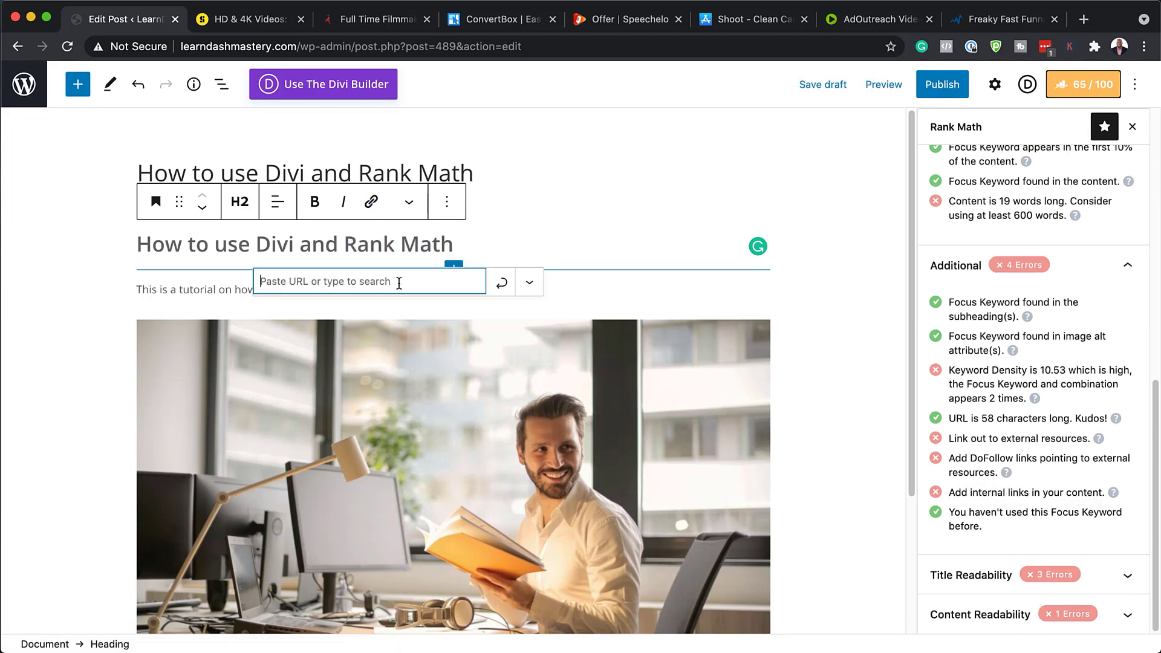
text(http://learndashmastery.com/)
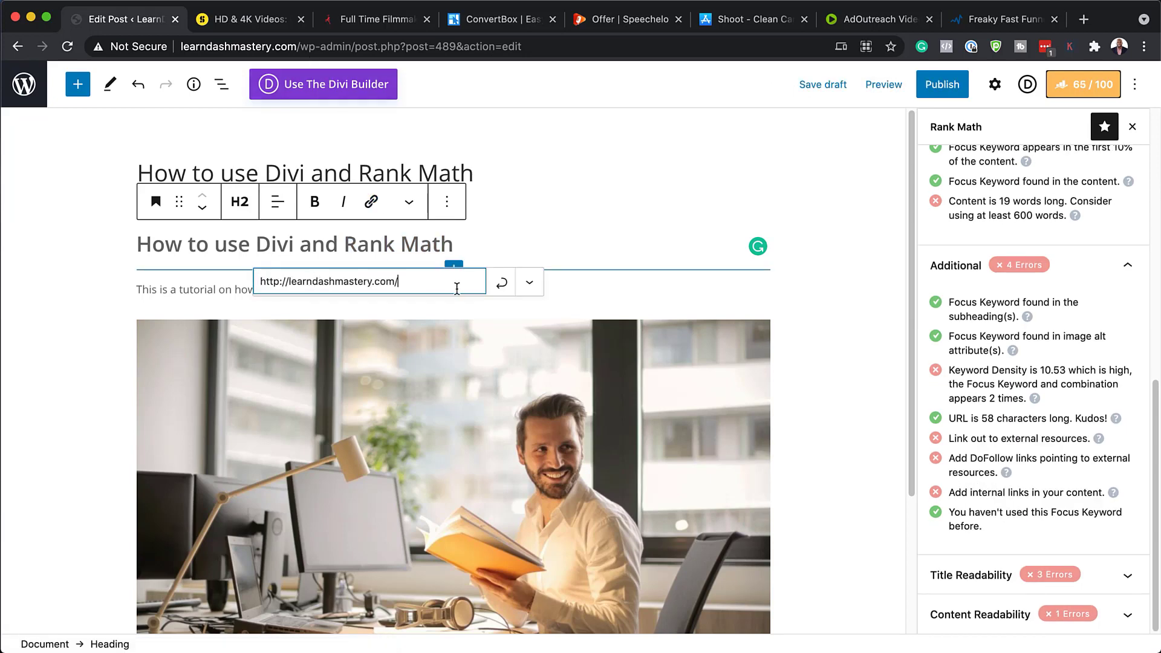
click(502, 282)
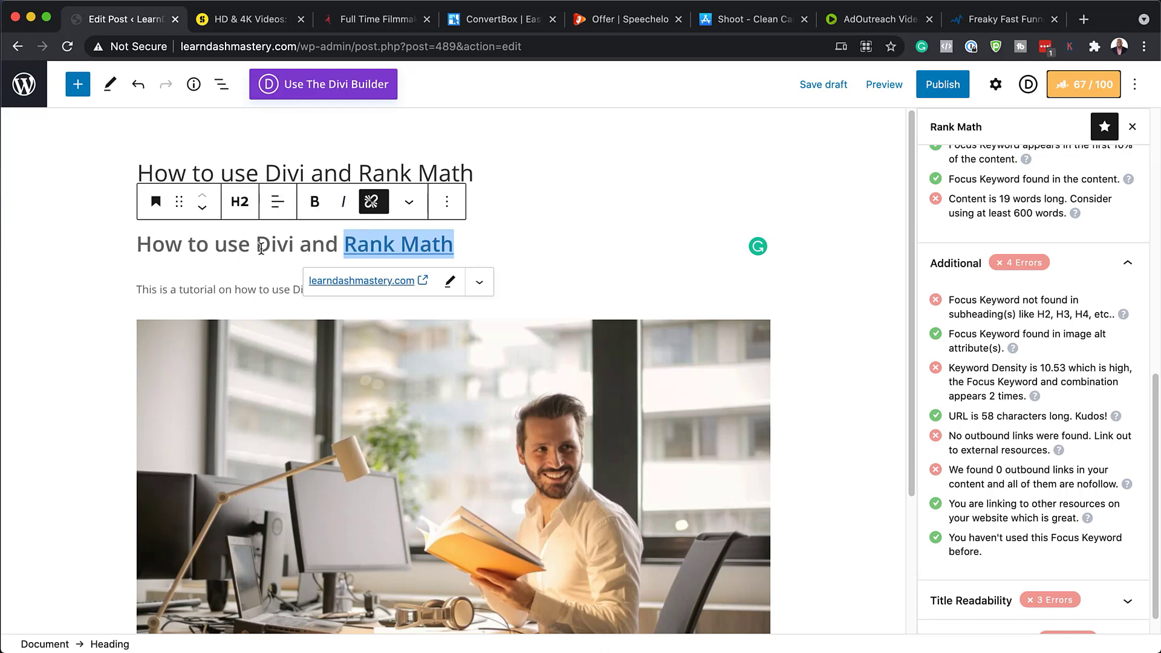
drag(259, 245, 294, 245)
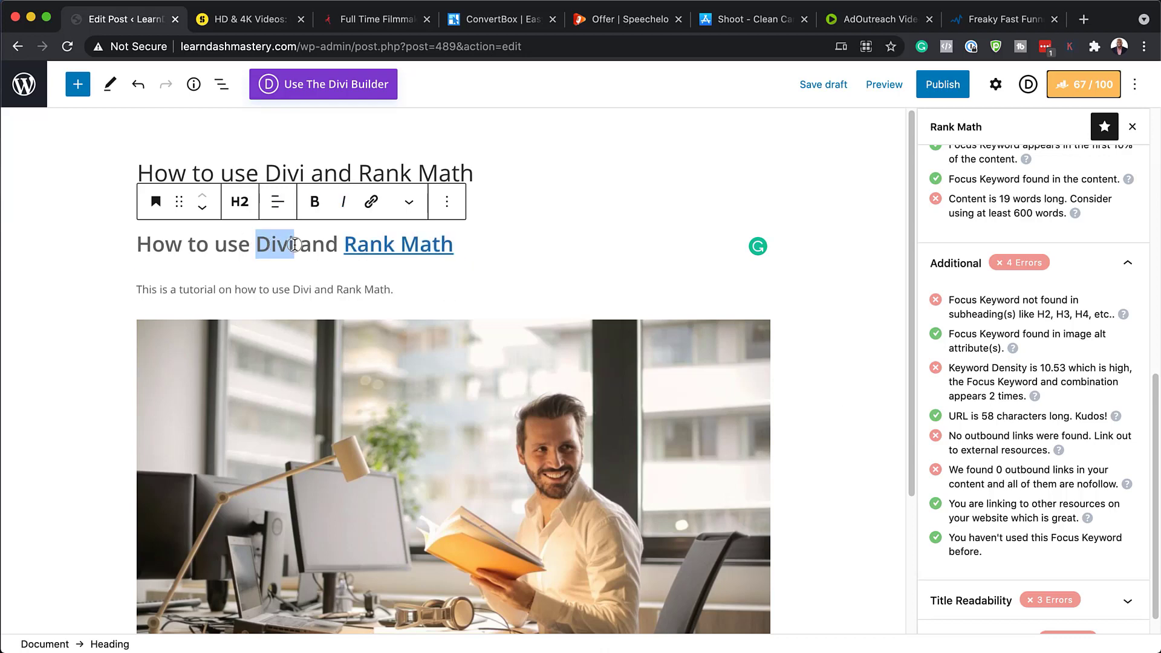
click(371, 203)
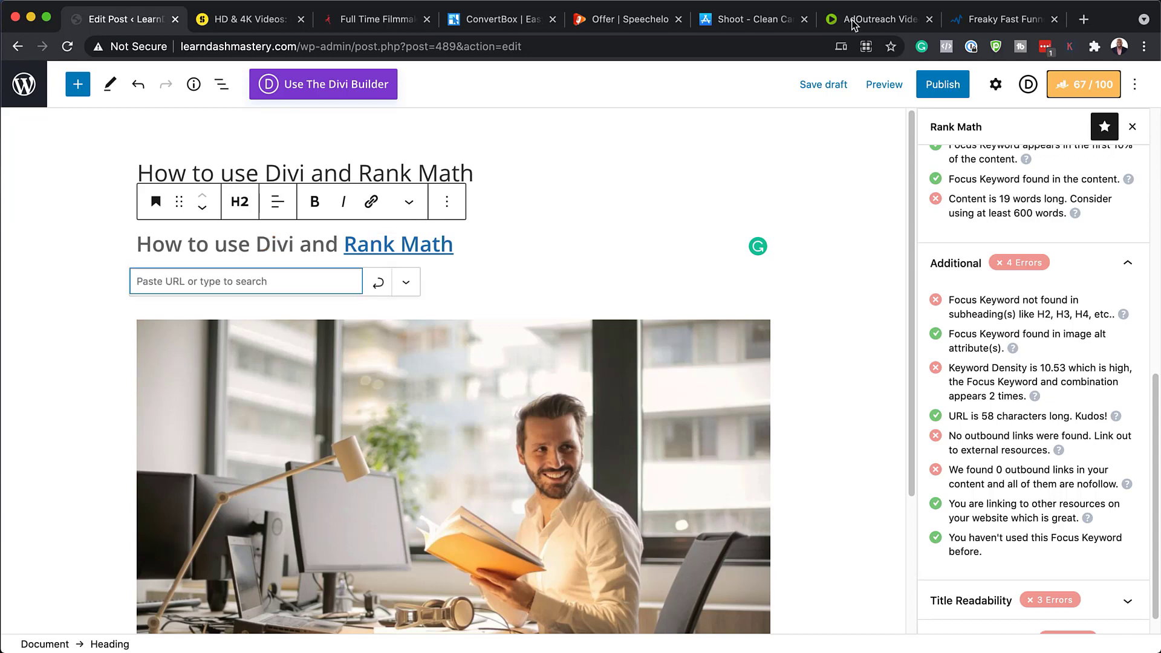
click(1084, 20)
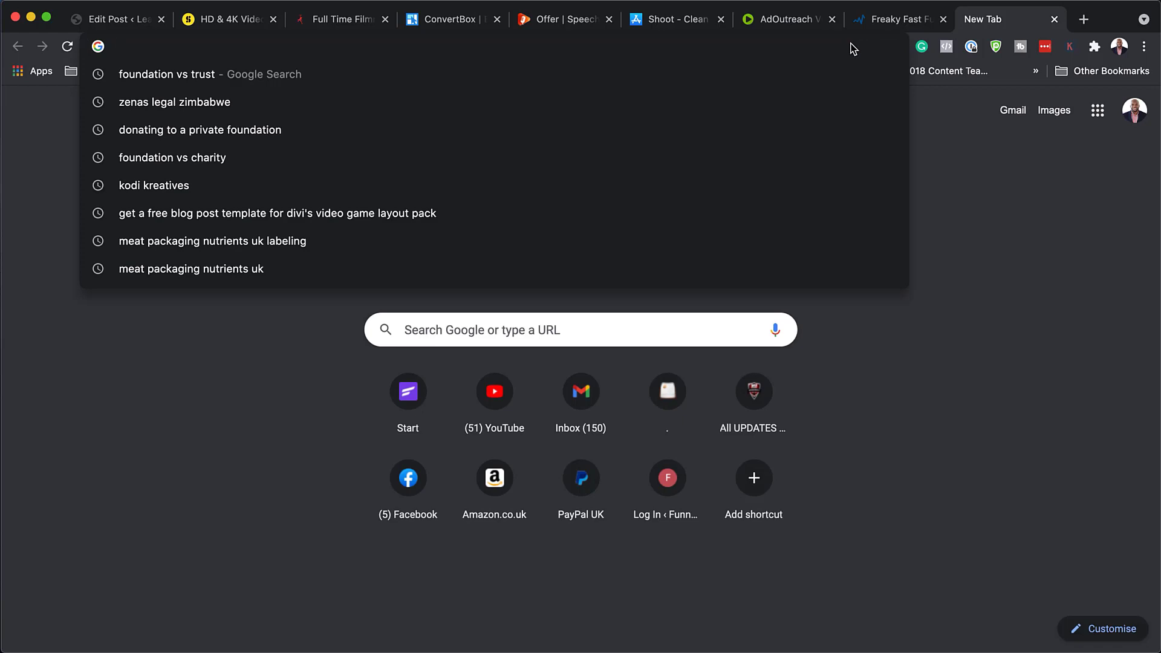
text(ele)
click(118, 18)
text(https://www.elegantthemes.com/)
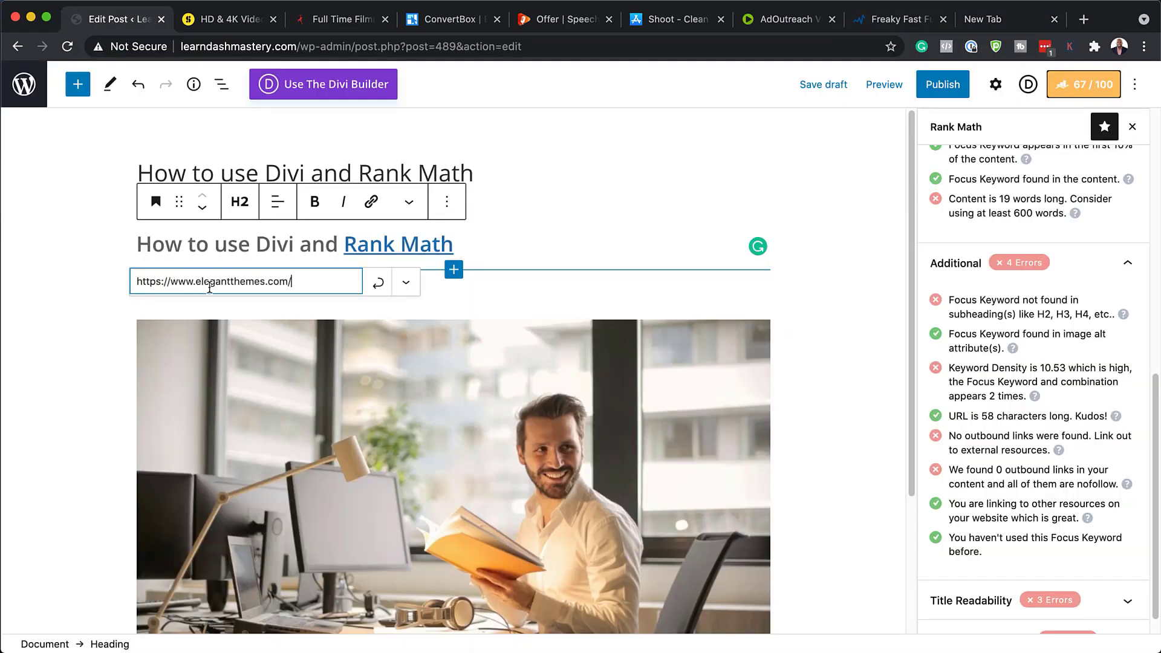
click(379, 283)
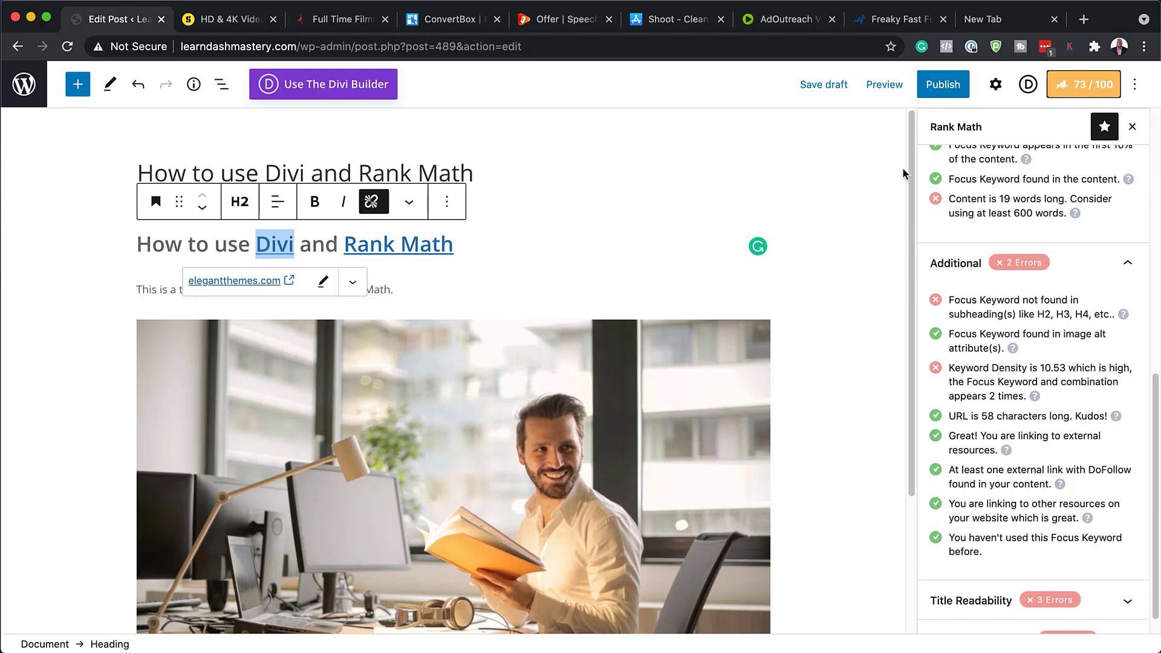
Publish the post and look through its live page from the title down to the comment form.
click(948, 88)
click(1009, 84)
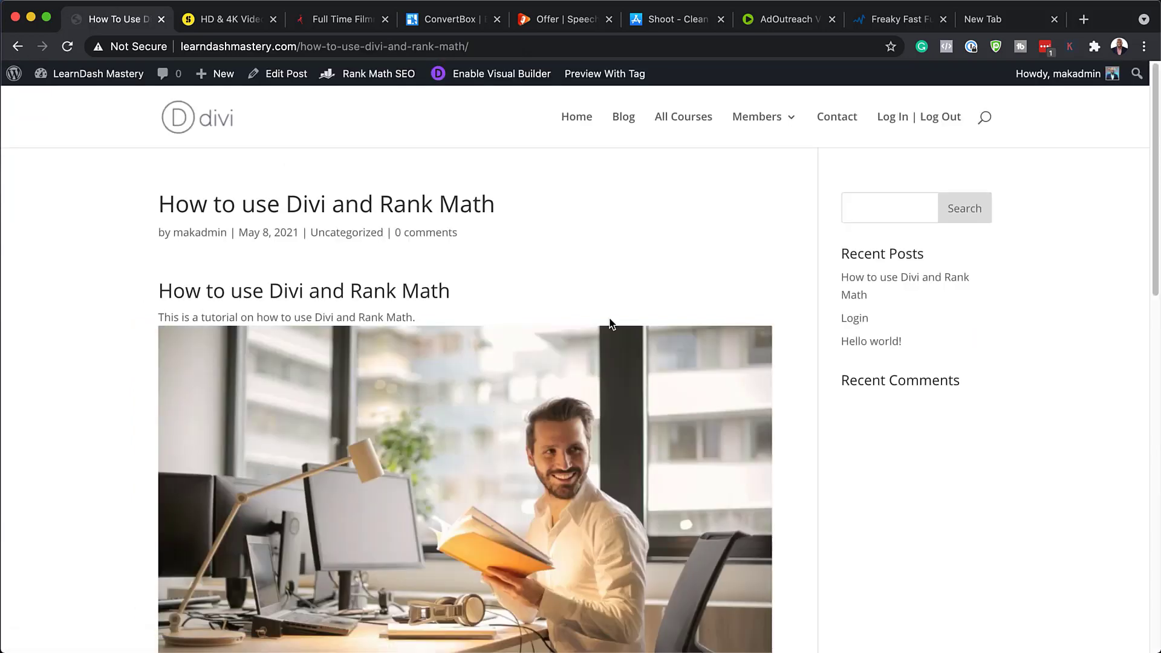
scroll(612, 295, down, 15)
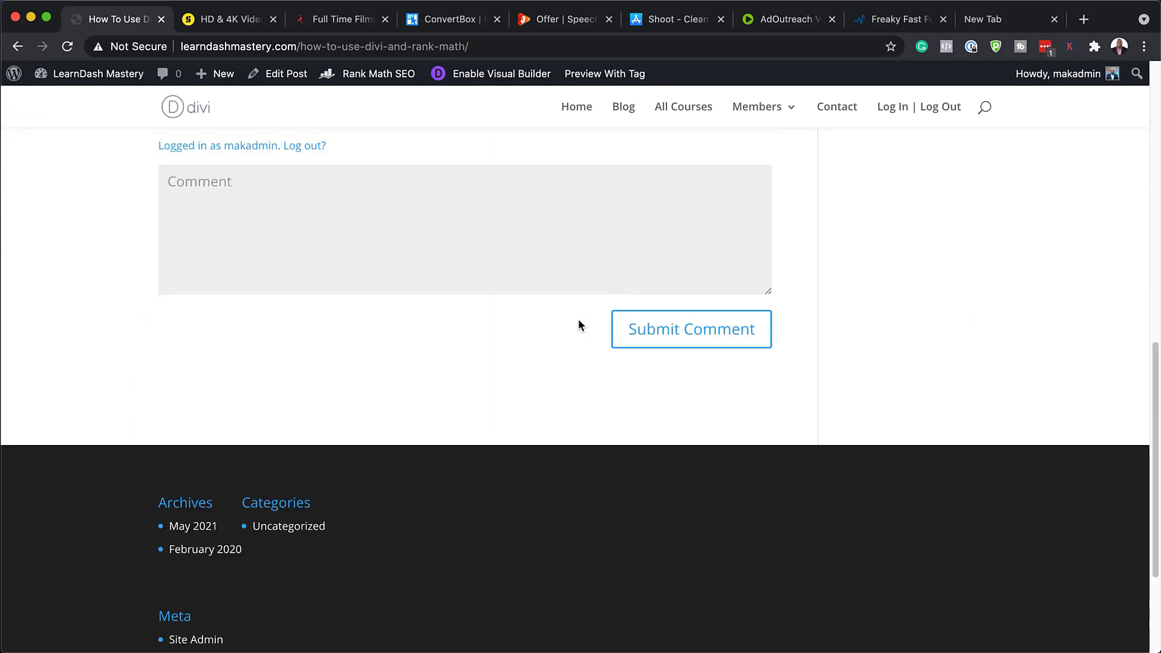
scroll(647, 363, up, 15)
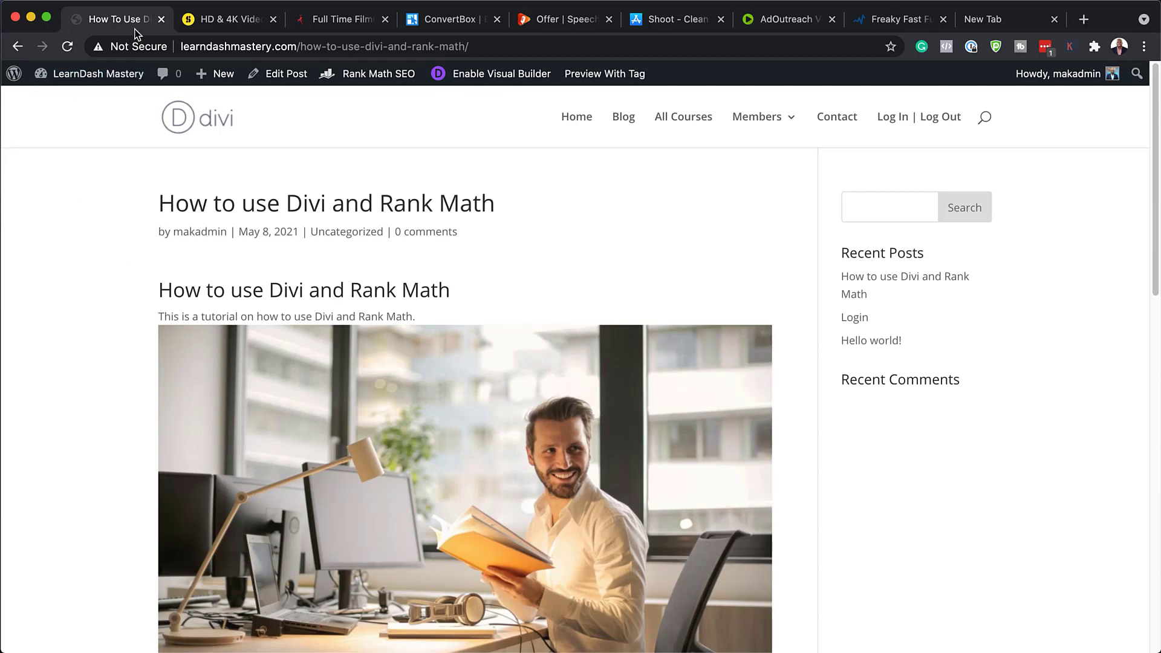
Open the WordPress dashboard in a new tab and bring up the portability options of the Divi Theme Builder.
mouse_move(79, 75)
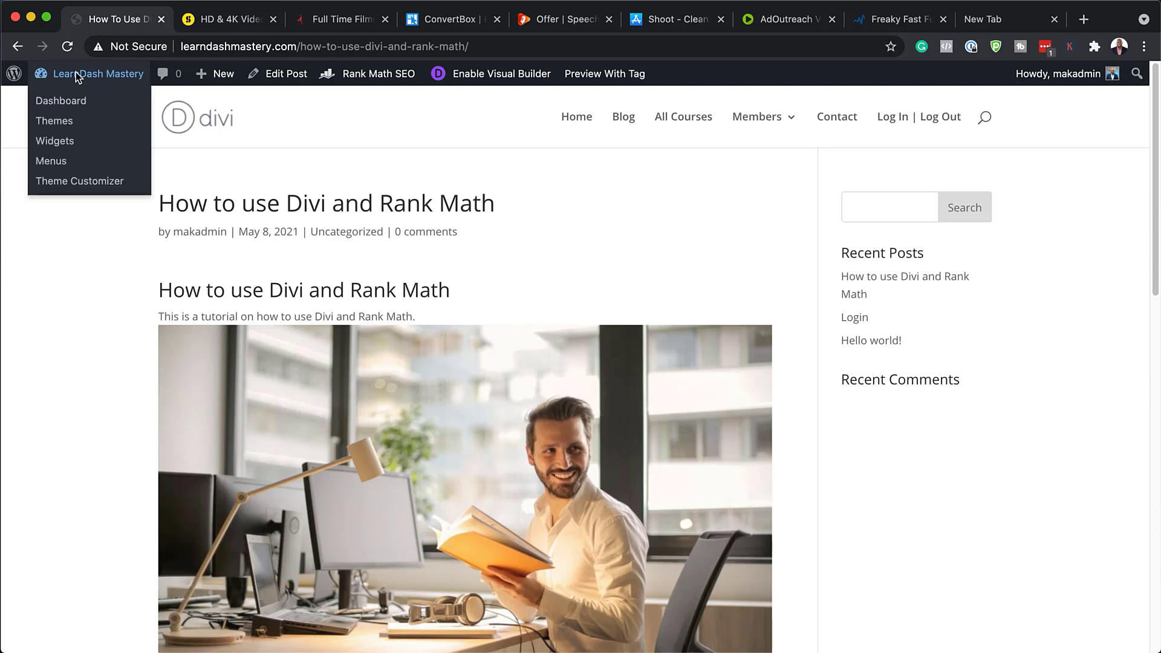
super+click(68, 107)
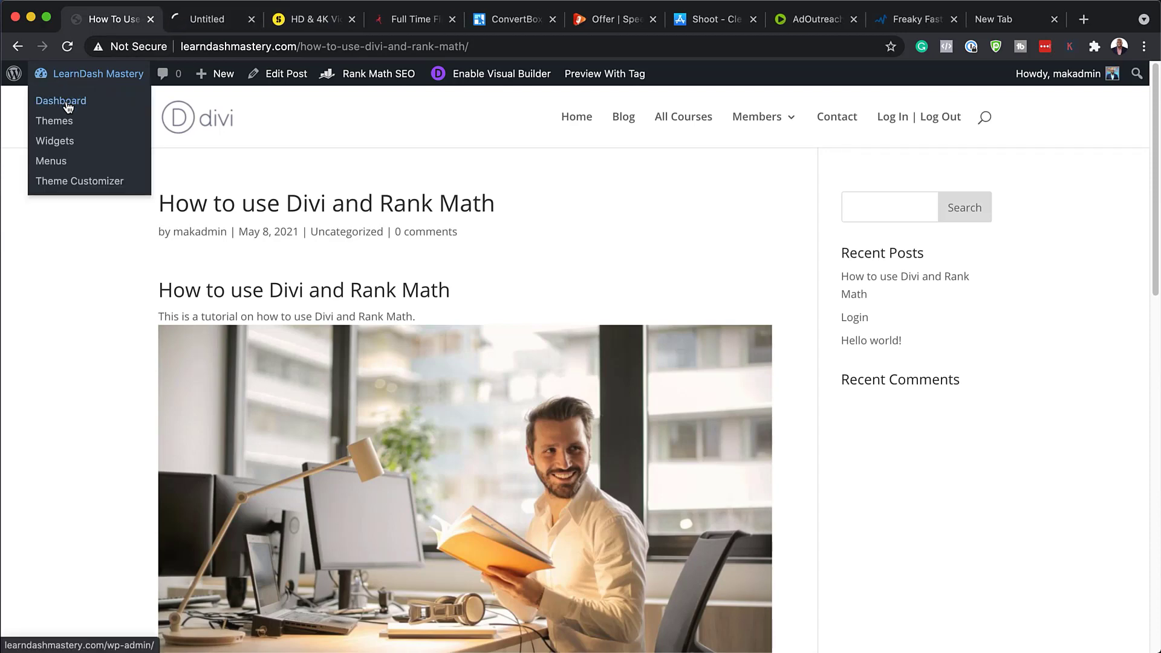
click(208, 23)
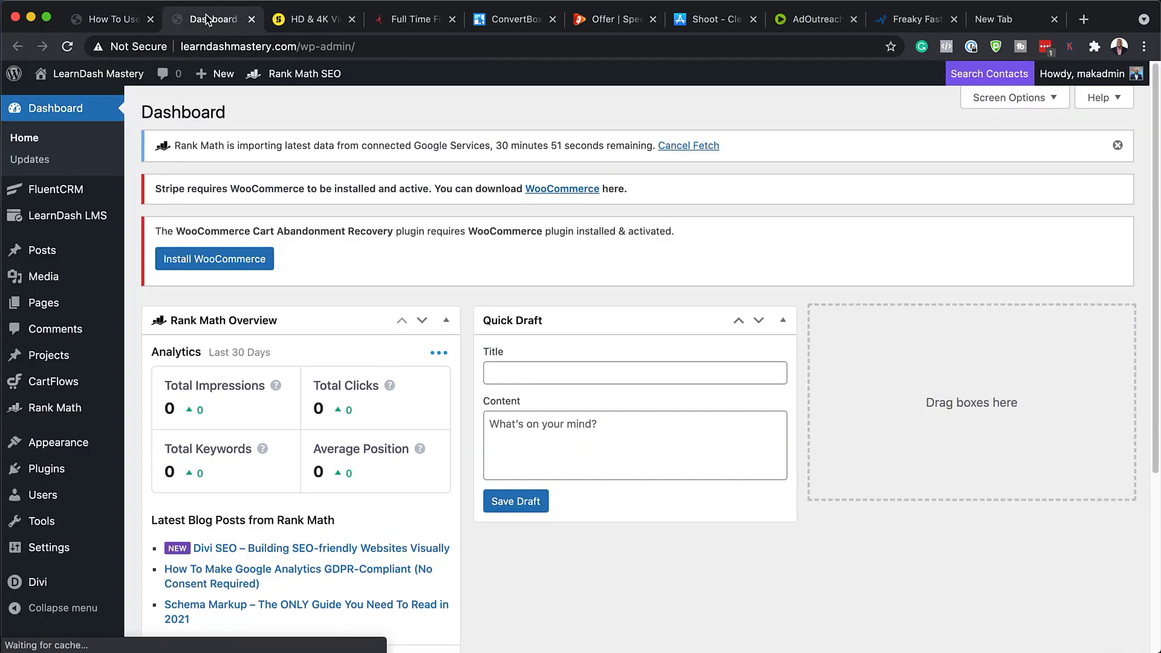
mouse_move(76, 583)
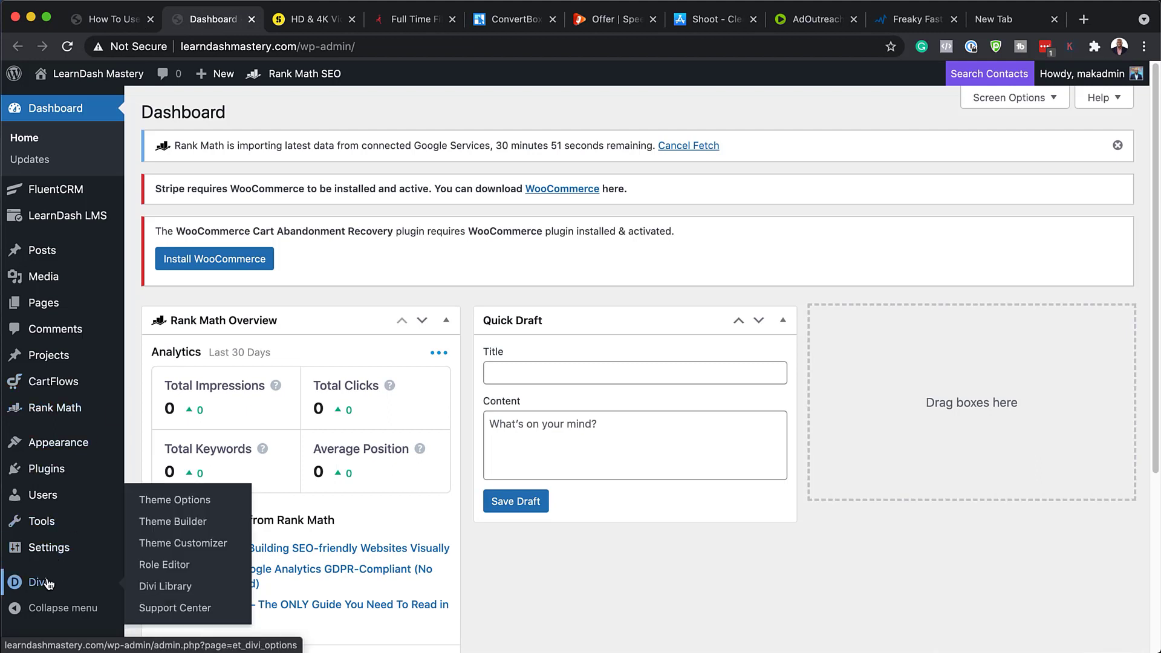
click(201, 523)
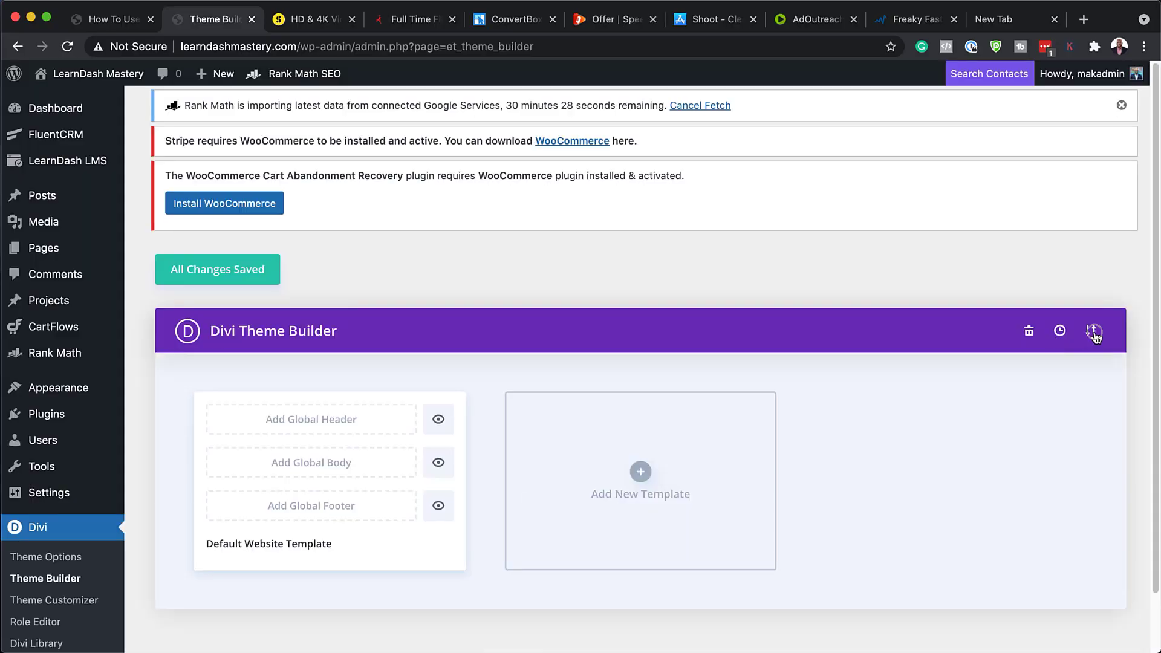
click(1090, 331)
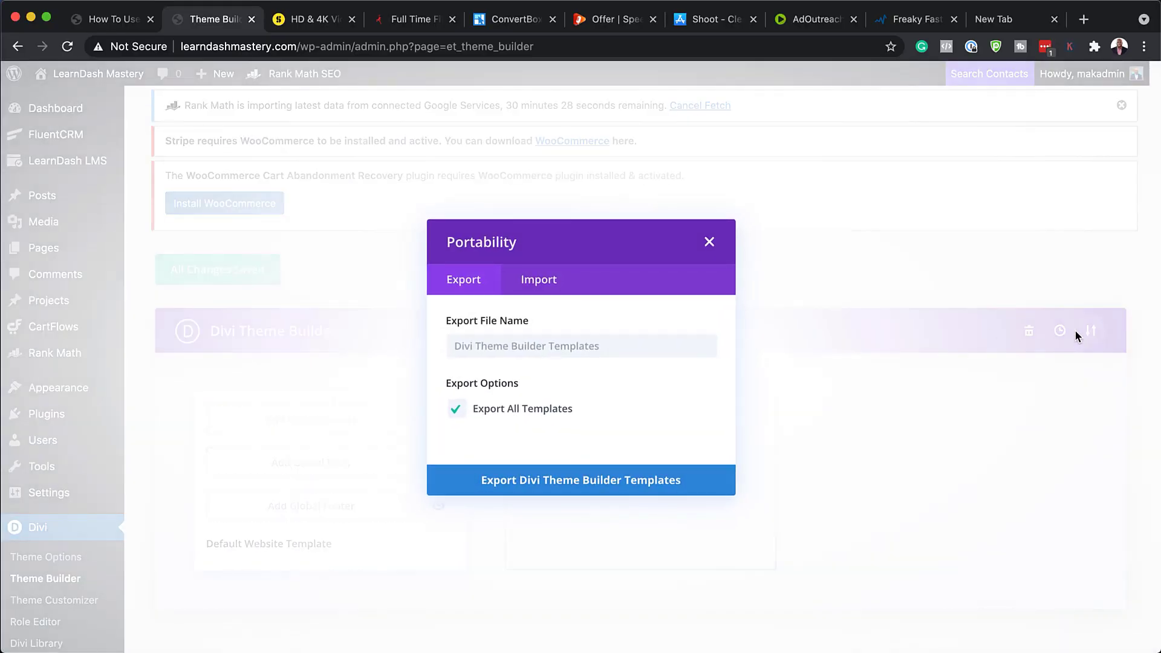
Start a Divi template import, search Finder for "blogger pro" and extract the BloggerPRO.json.zip archive.
click(544, 288)
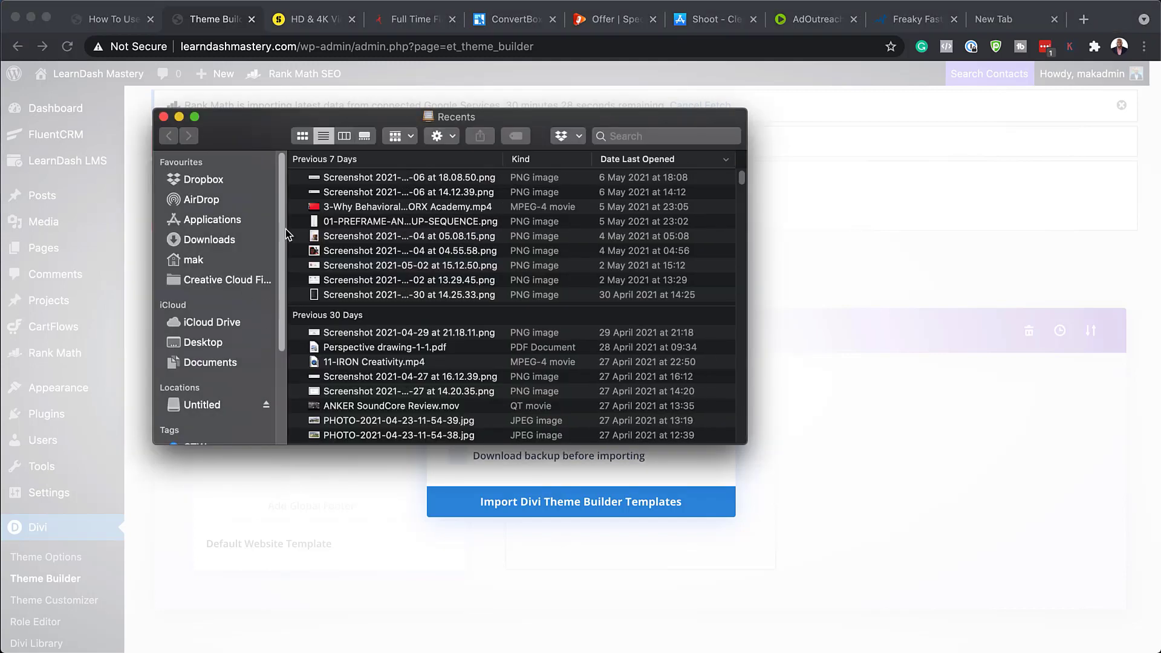
click(637, 135)
text(blogger pro)
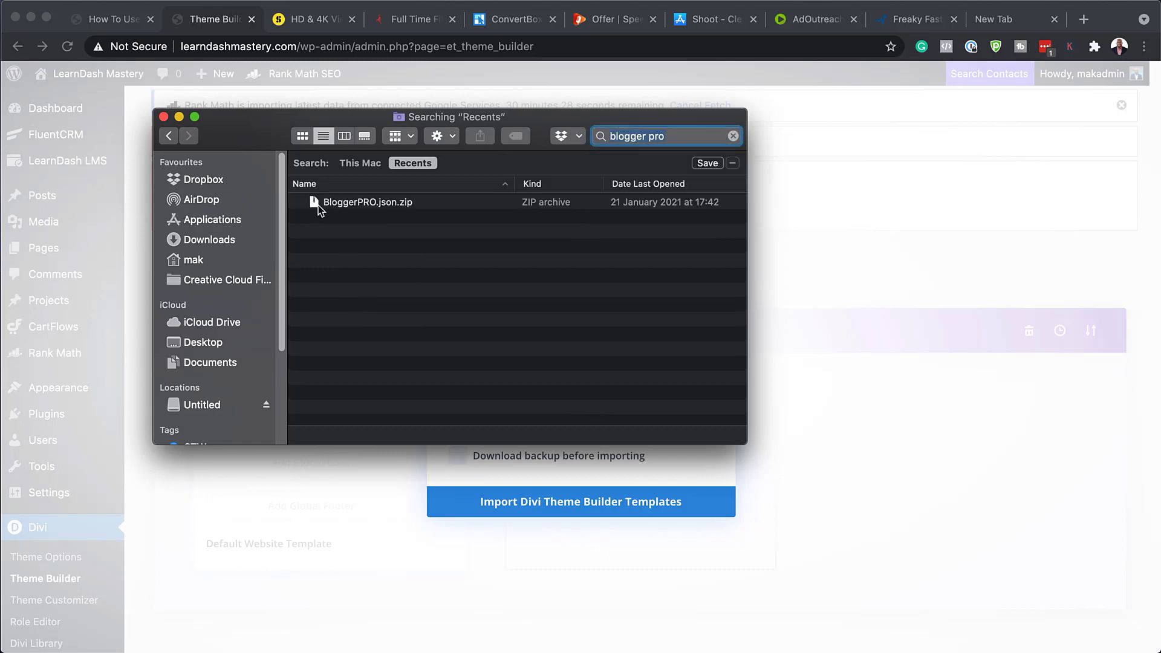
double_click(318, 205)
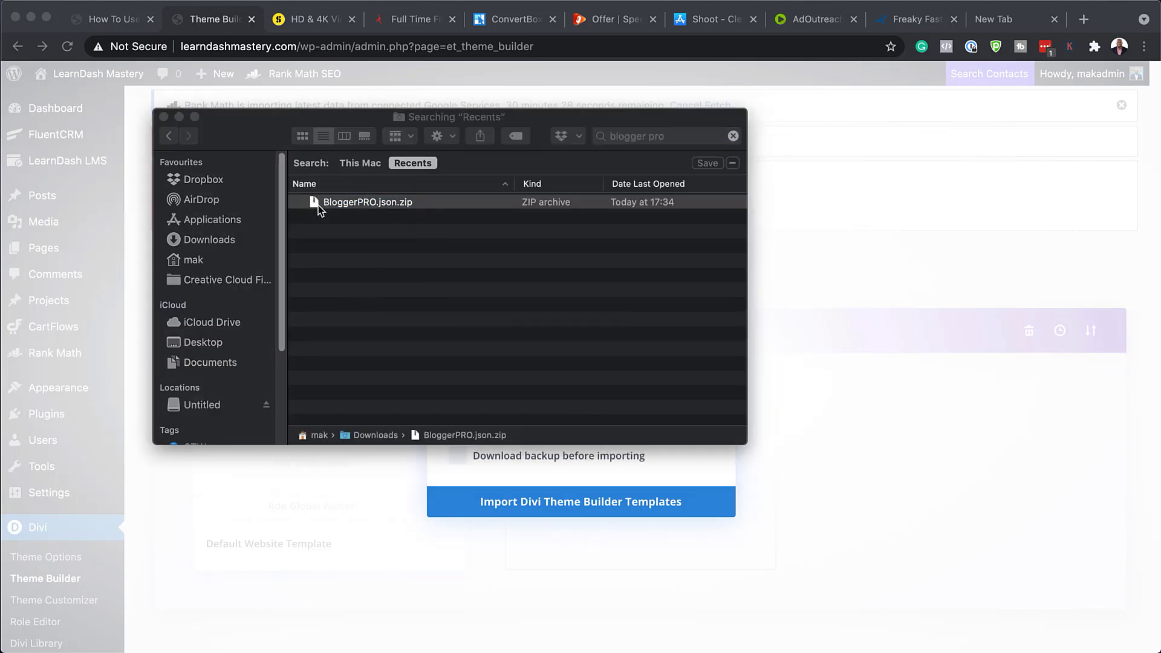
click(164, 117)
Import BloggerPRO 2.json into the Divi Theme Builder with the default override options and save the template changes.
drag(383, 255, 326, 274)
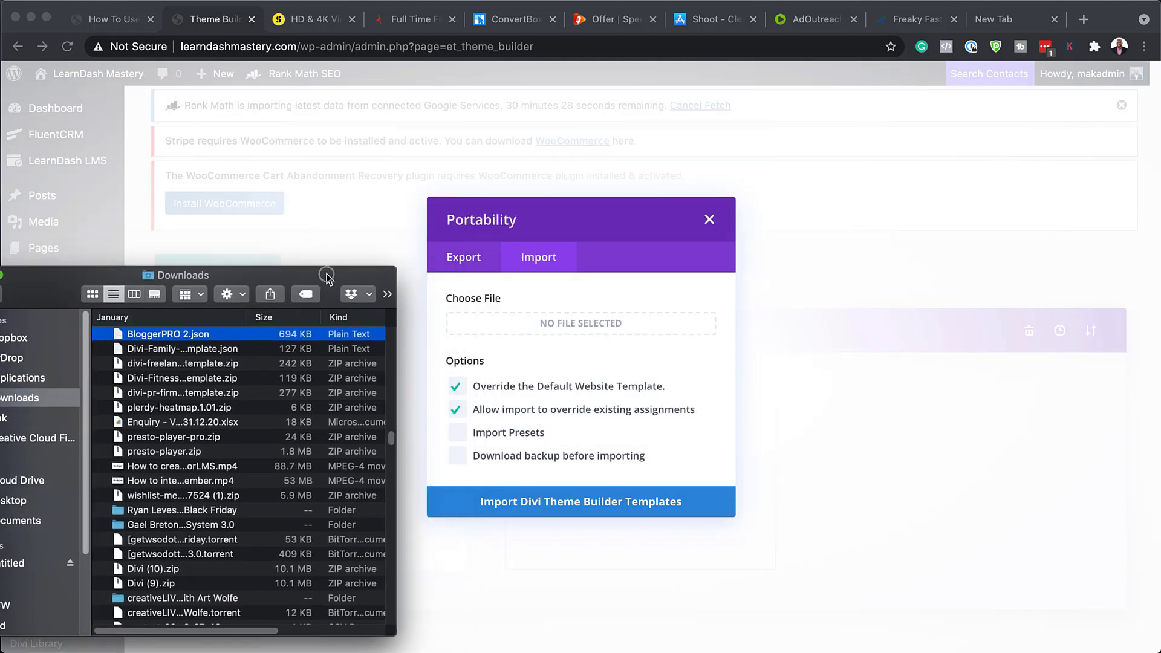
drag(119, 336, 562, 326)
click(540, 506)
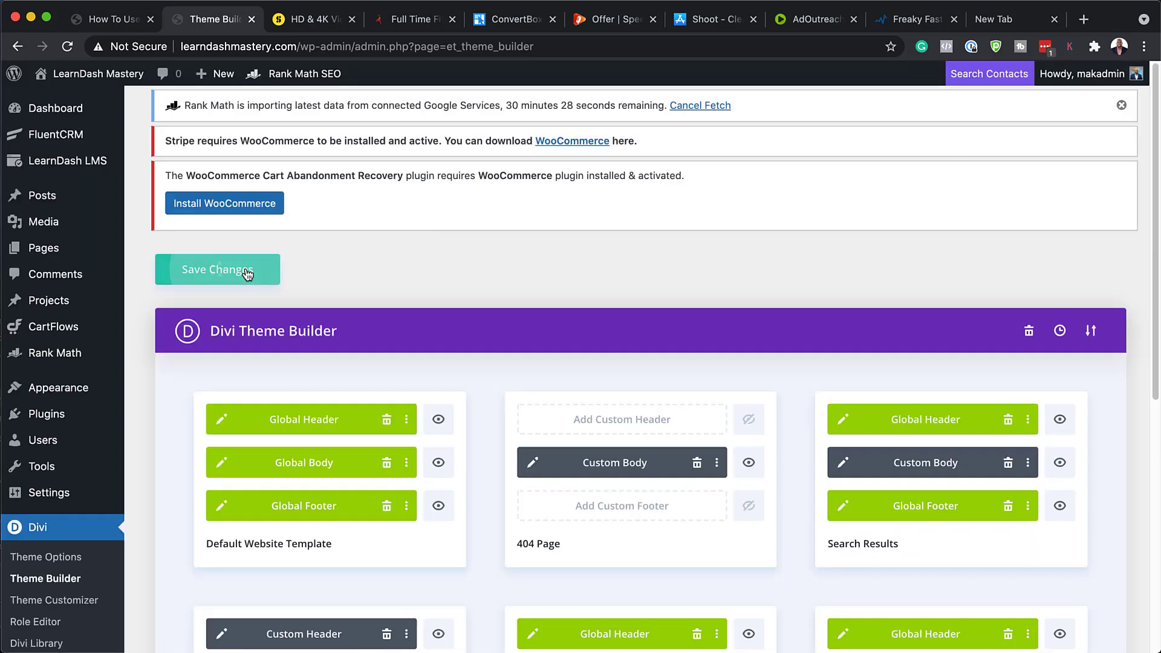
click(247, 275)
Reload the live post and examine its new template from the title through the newsletter and comment forms to the footer.
click(117, 20)
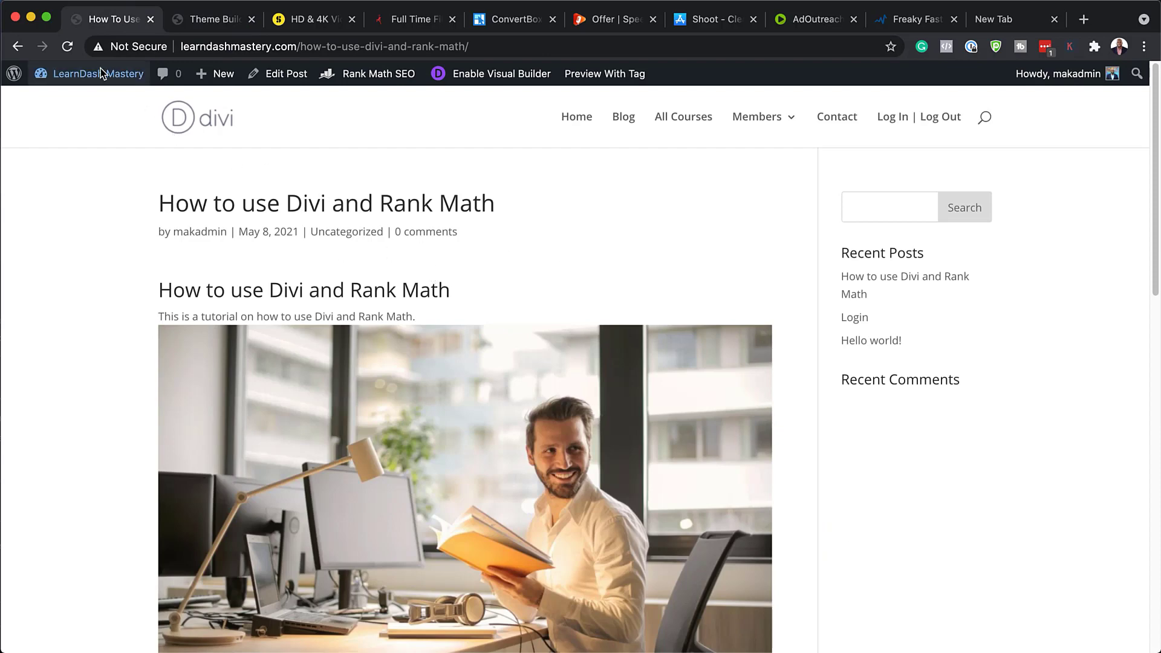
click(67, 46)
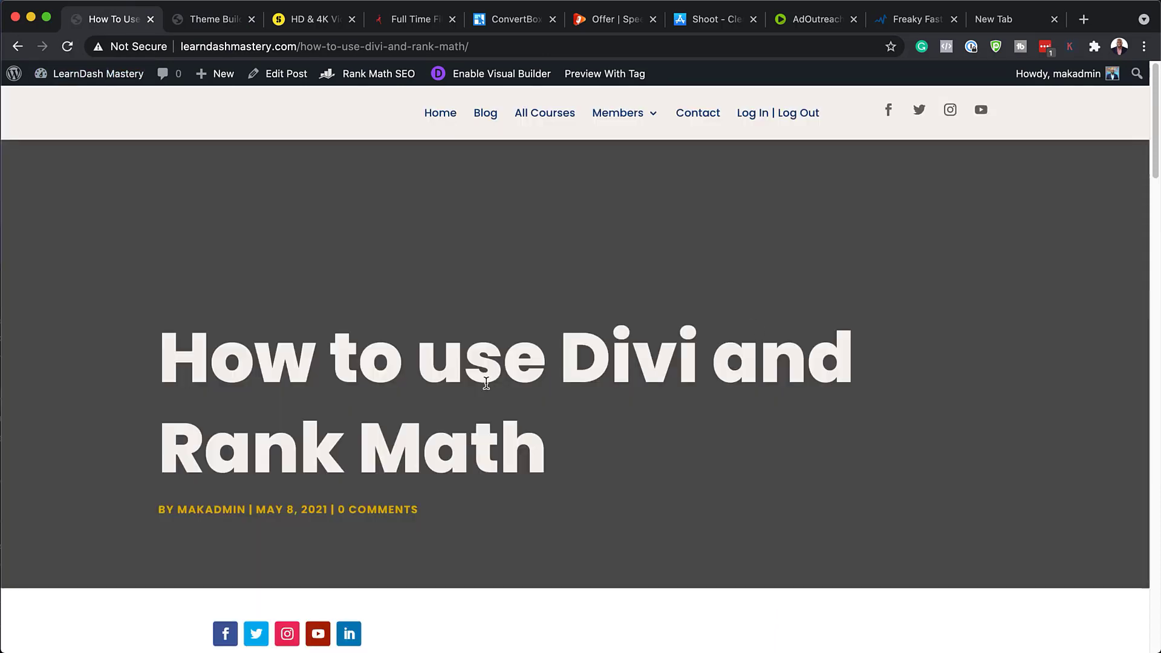
scroll(782, 416, down, 5)
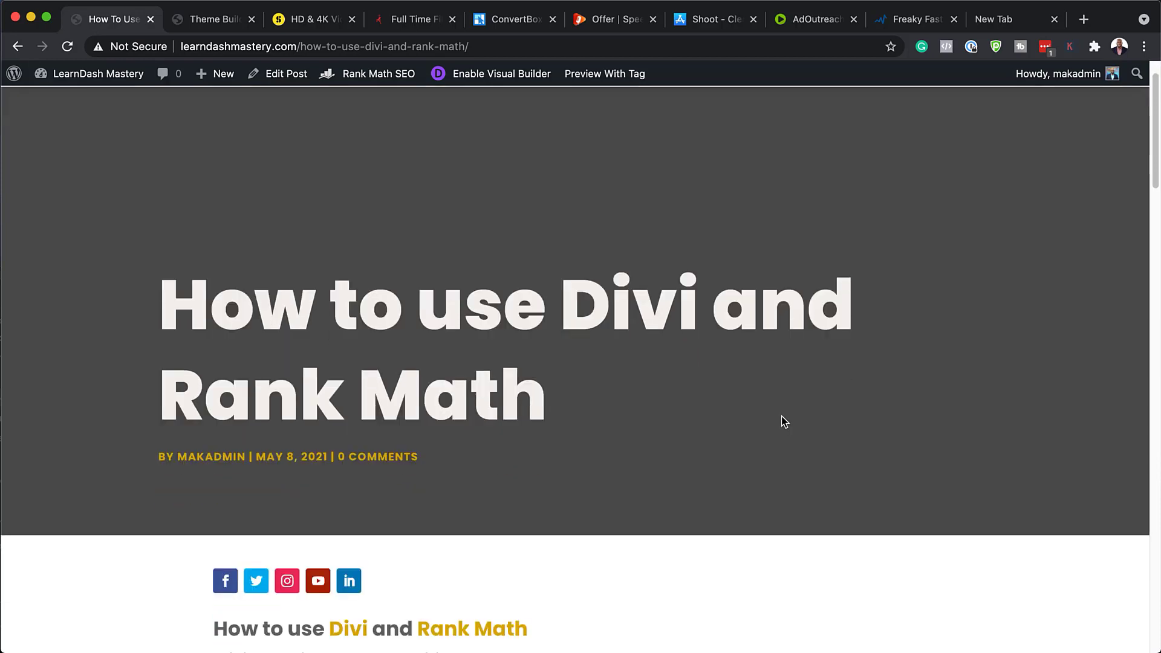
scroll(783, 420, down, 10)
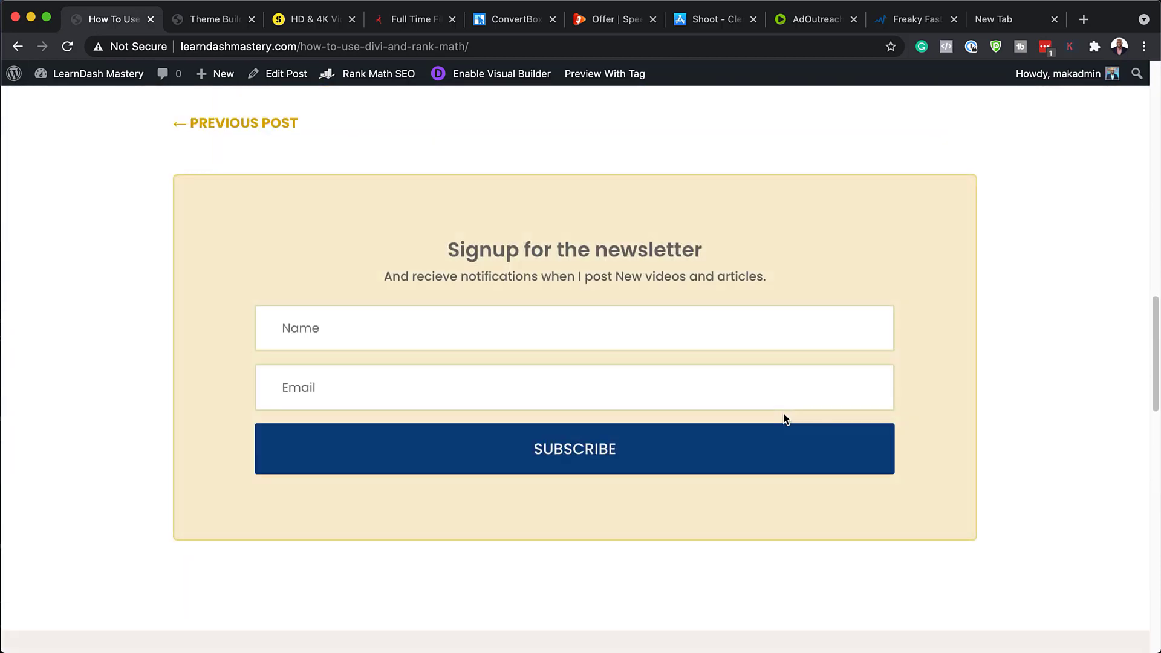
scroll(619, 474, down, 5)
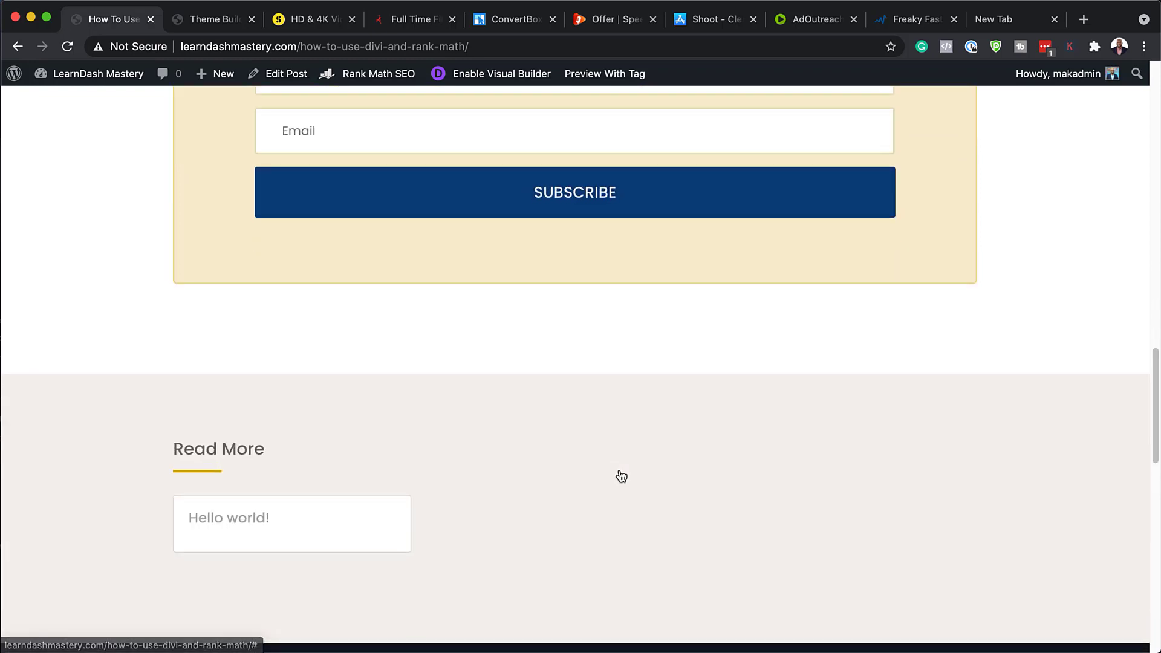
scroll(621, 477, down, 15)
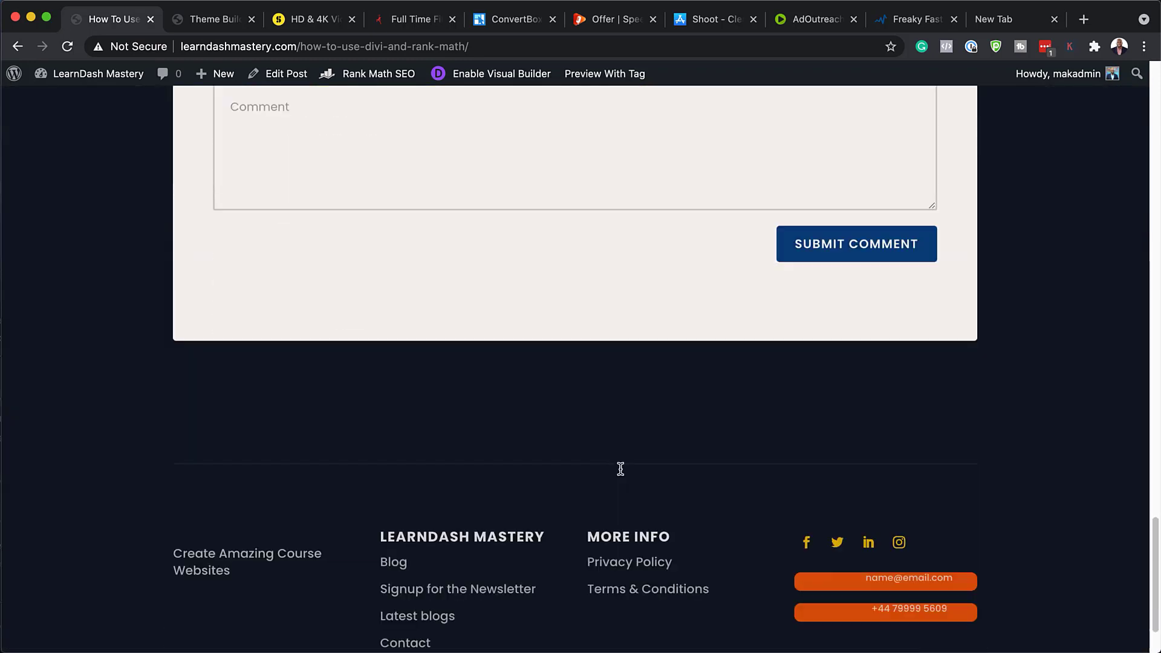
scroll(621, 469, down, 2)
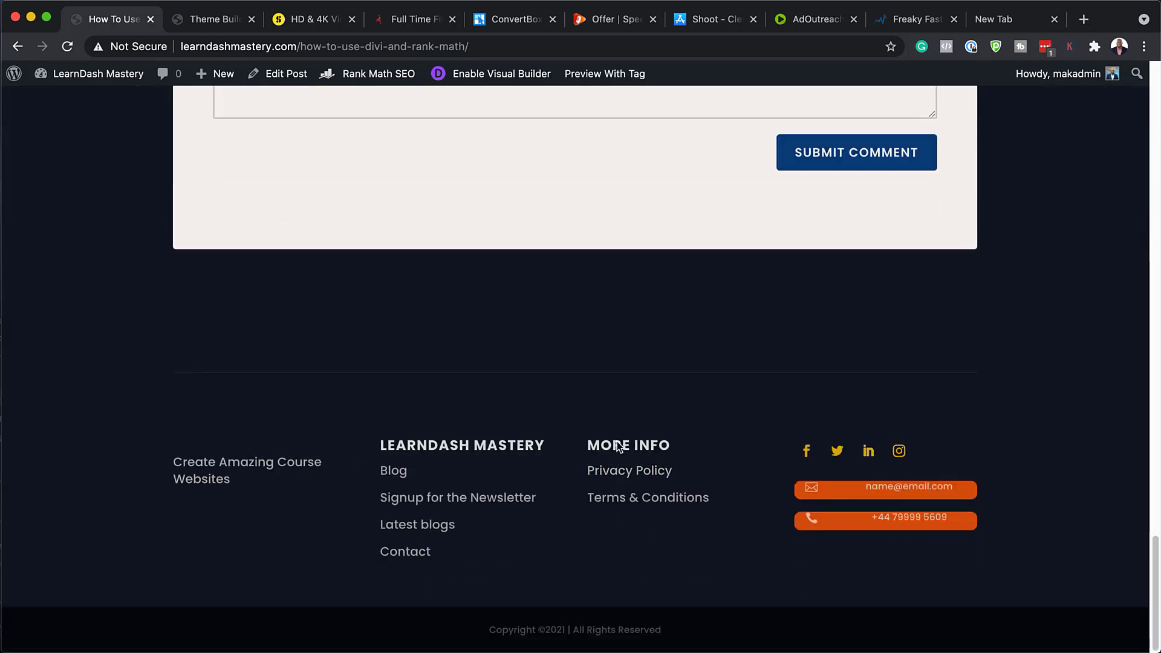
scroll(621, 444, up, 20)
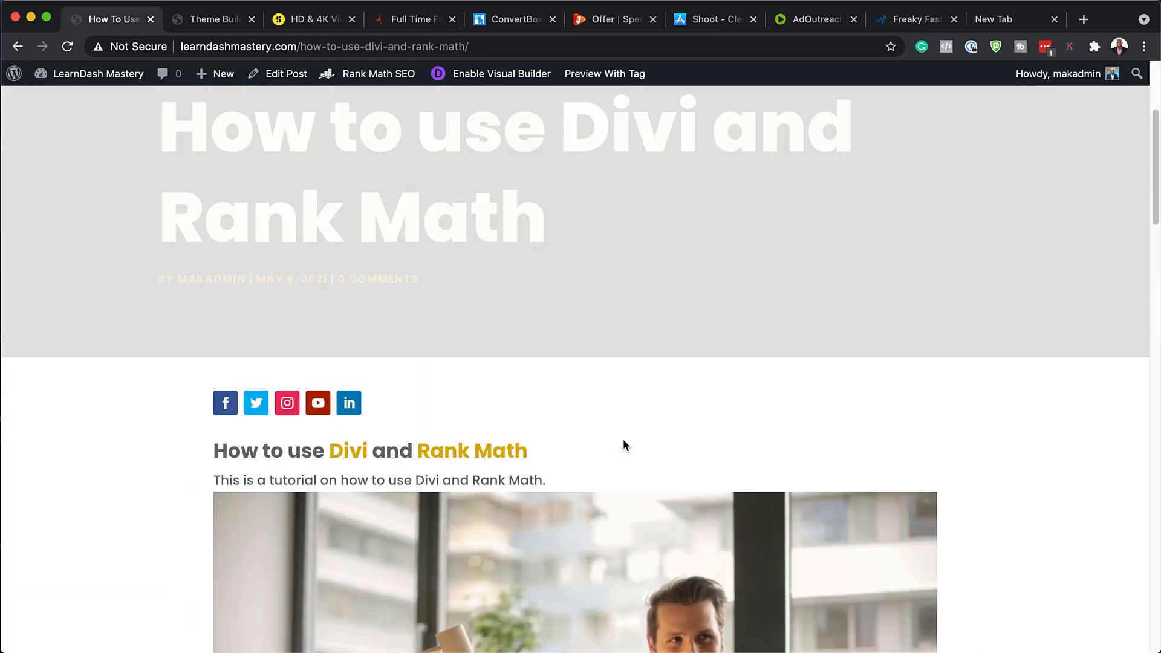
scroll(625, 446, up, 4)
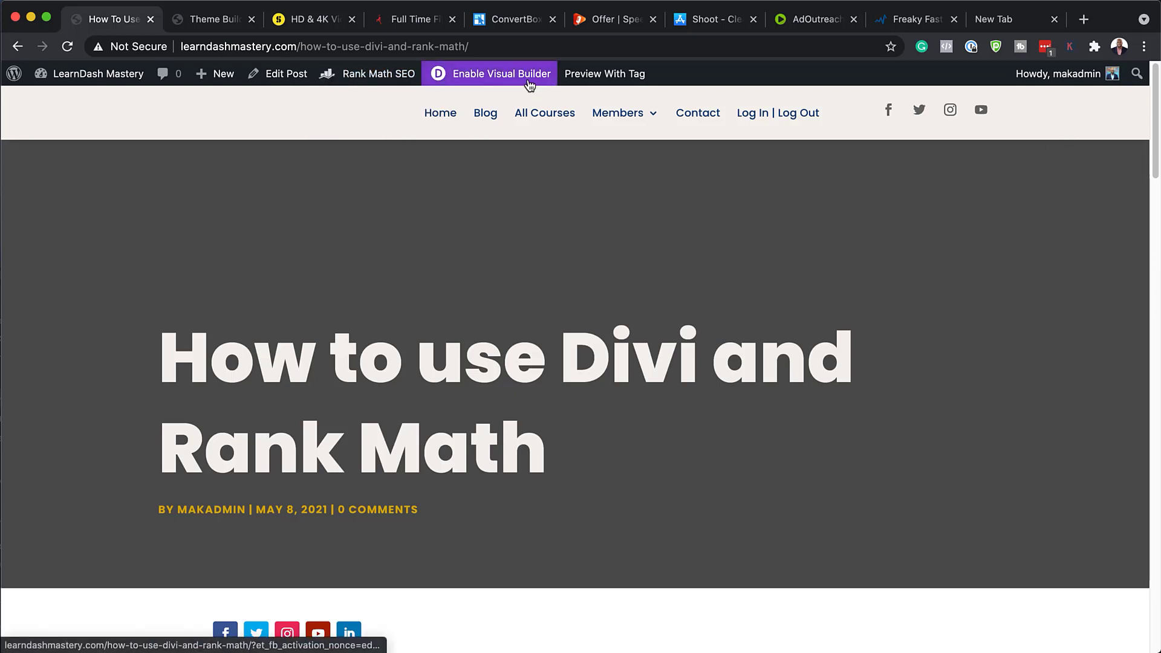
Open the post in the block editor with its Rank Math SEO settings and look over the content.
click(274, 79)
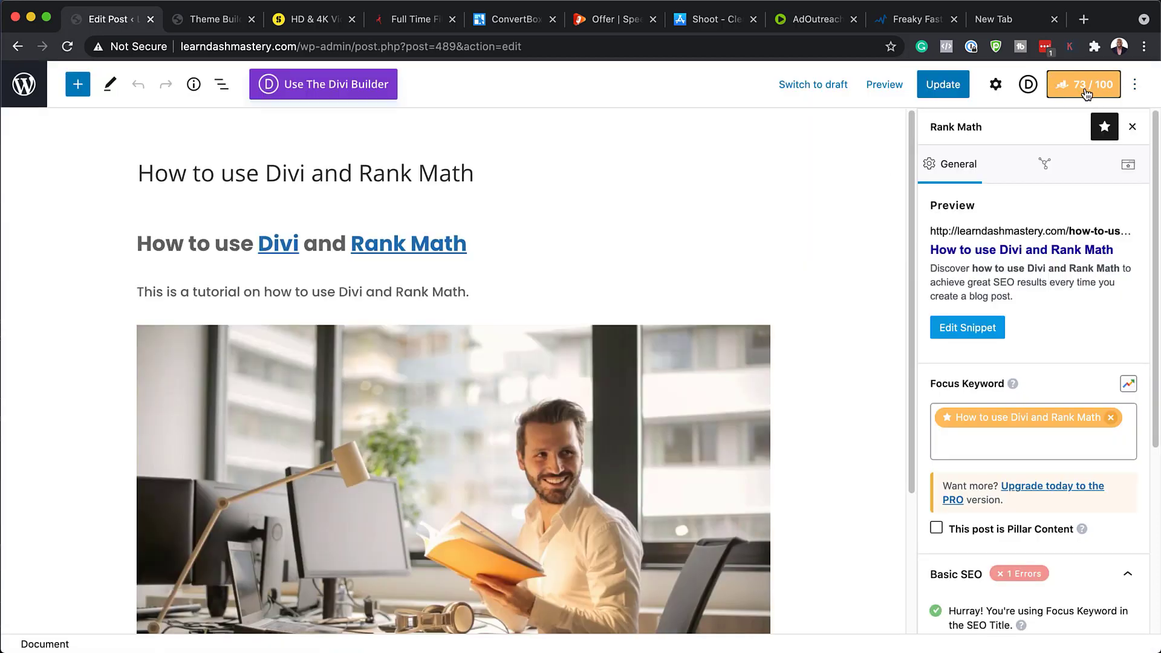
scroll(564, 493, down, 3)
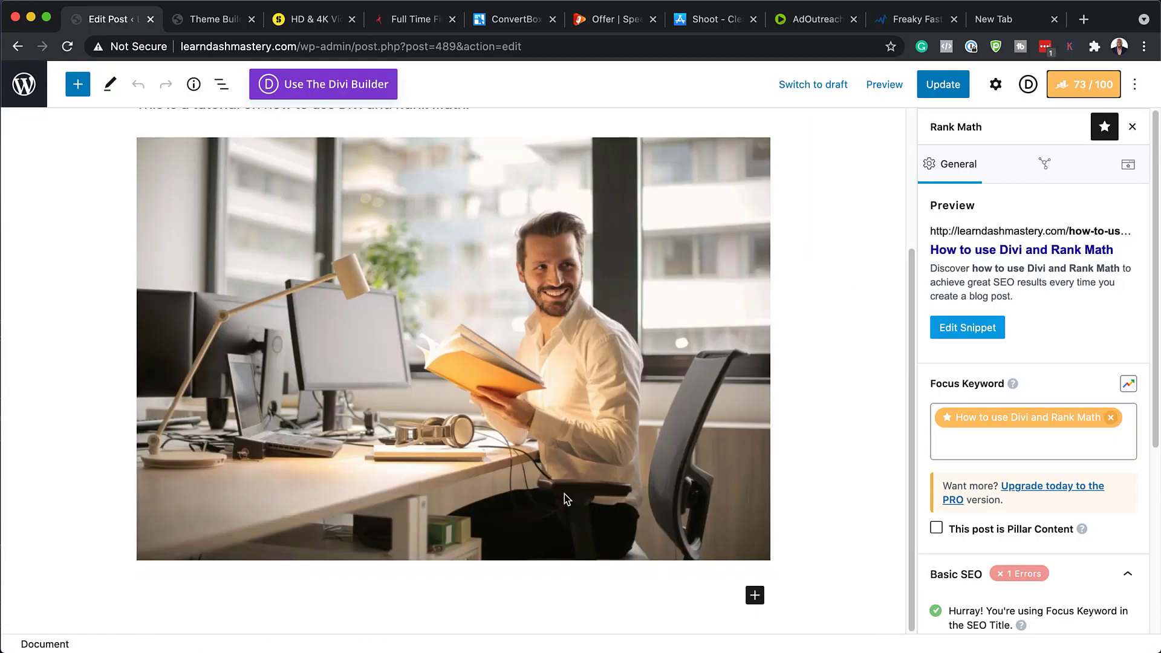
scroll(776, 377, up, 3)
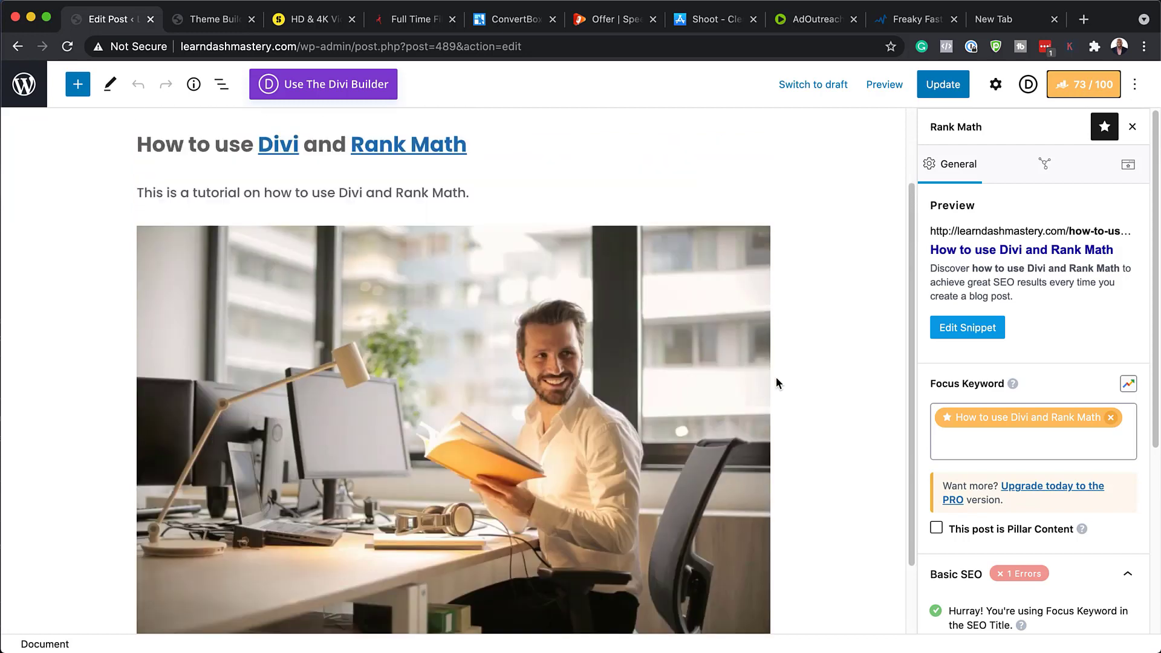